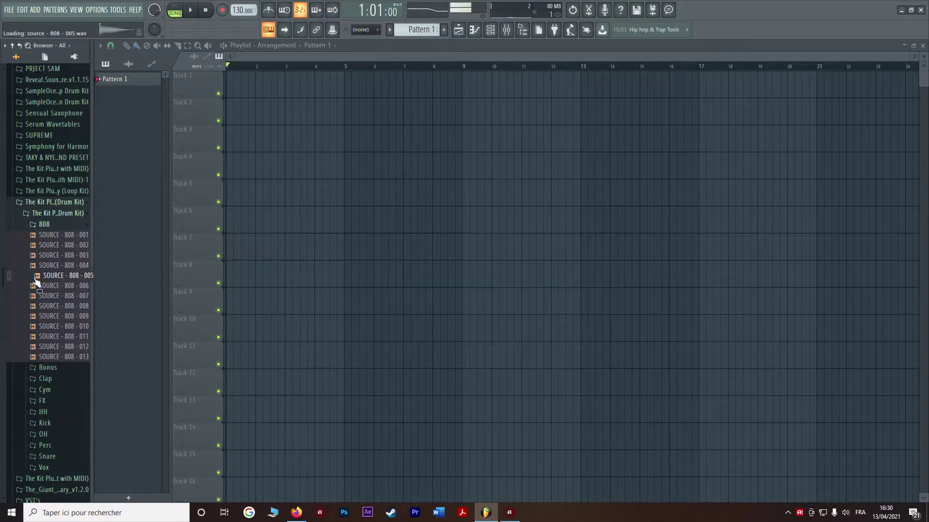
Step: Load the SOURCE - 808 - 005 sample into the Channel rack in place of the Kick
click(458, 29)
drag(61, 275, 68, 295)
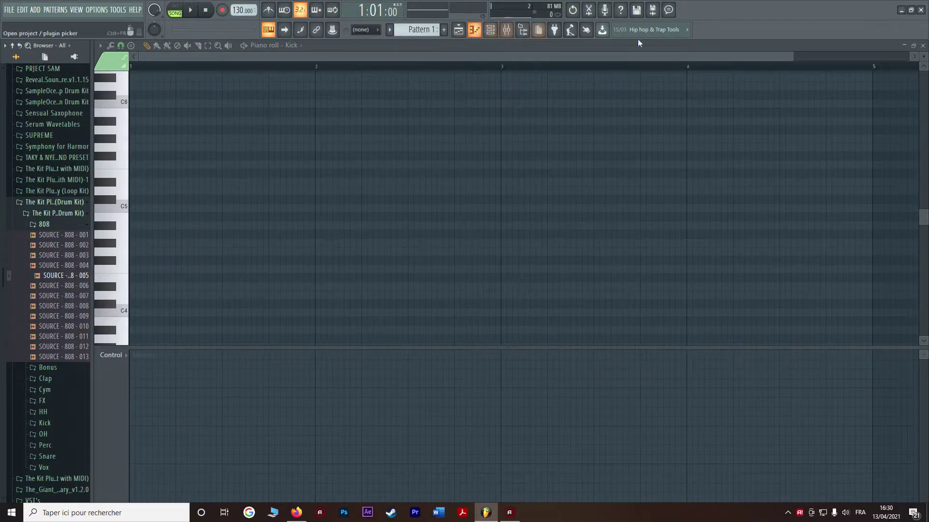
click(474, 30)
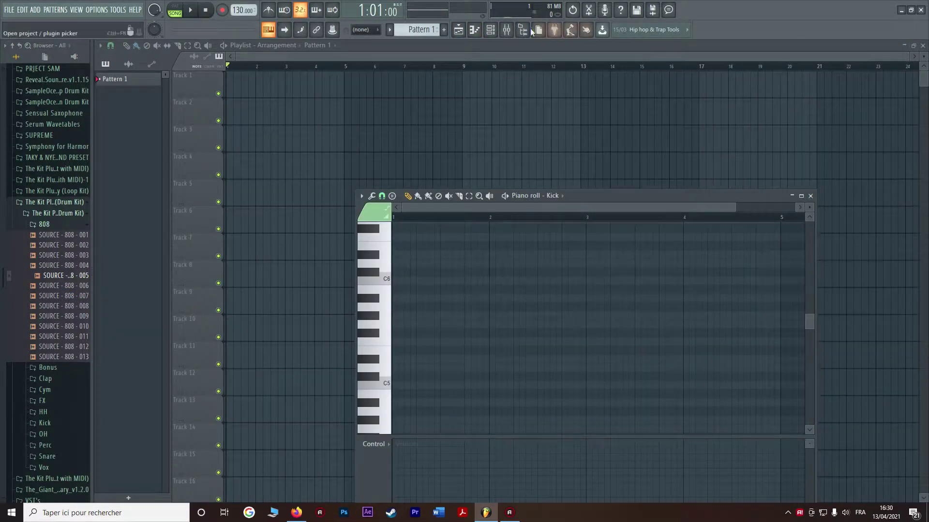
click(475, 30)
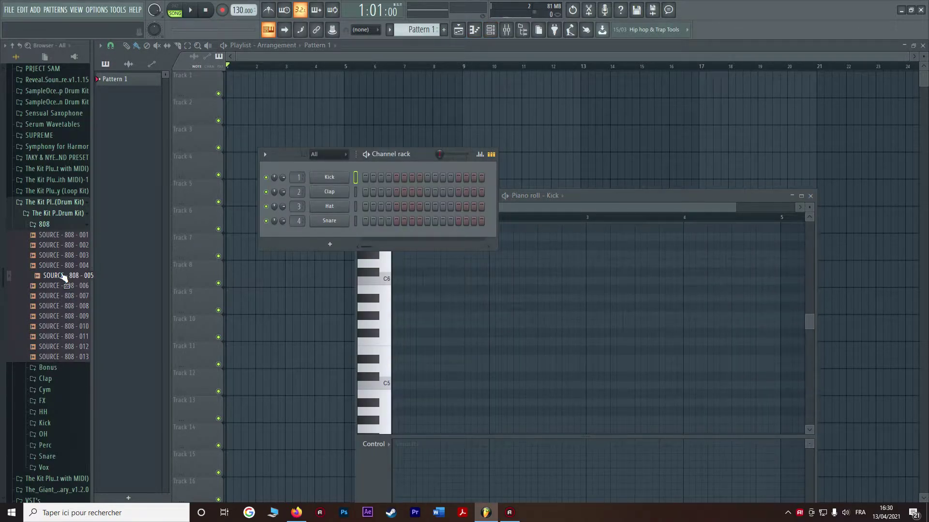
drag(63, 277, 334, 178)
Step: Open the piano roll for the SOURCE - 808 - 005 channel and maximize it
right_click(347, 176)
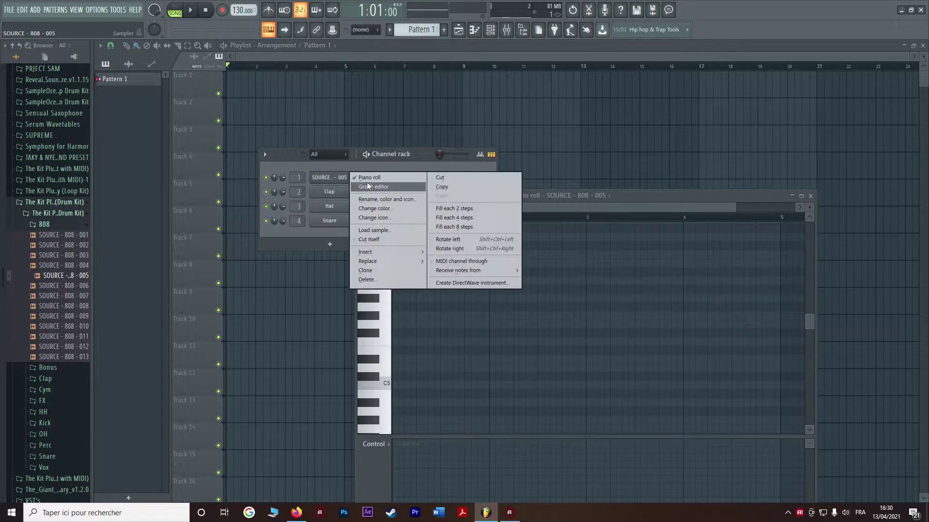
click(369, 177)
right_click(347, 180)
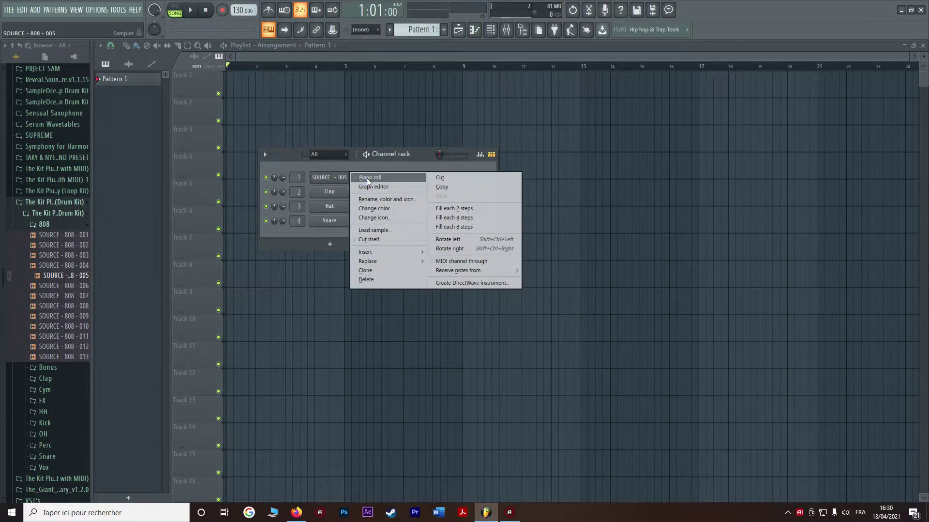
click(370, 177)
double_click(646, 197)
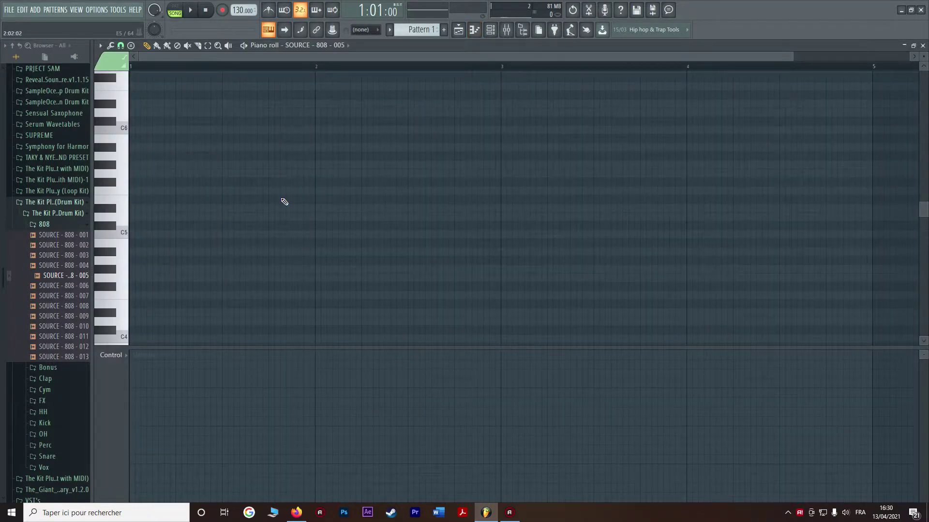
Step: Place a C5 note at the start of bar 1 and play it back in pattern mode
click(133, 235)
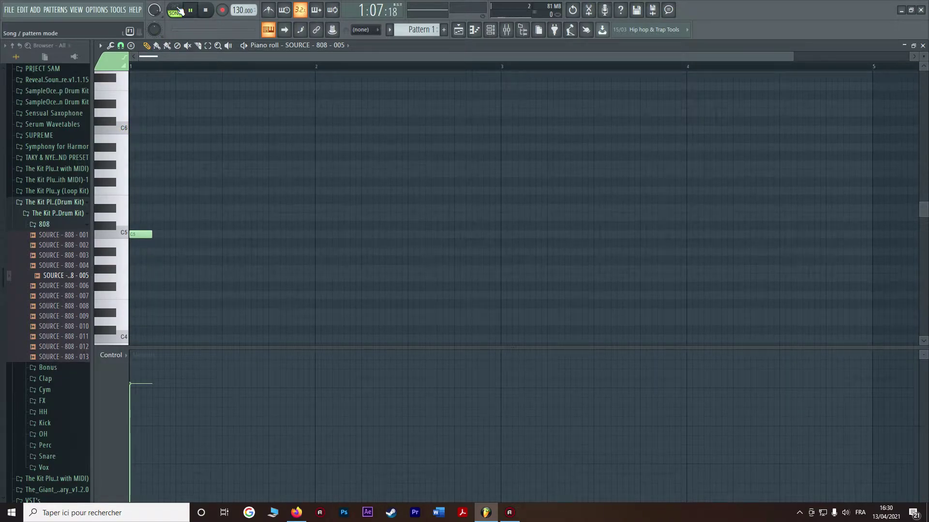
click(191, 10)
click(191, 10)
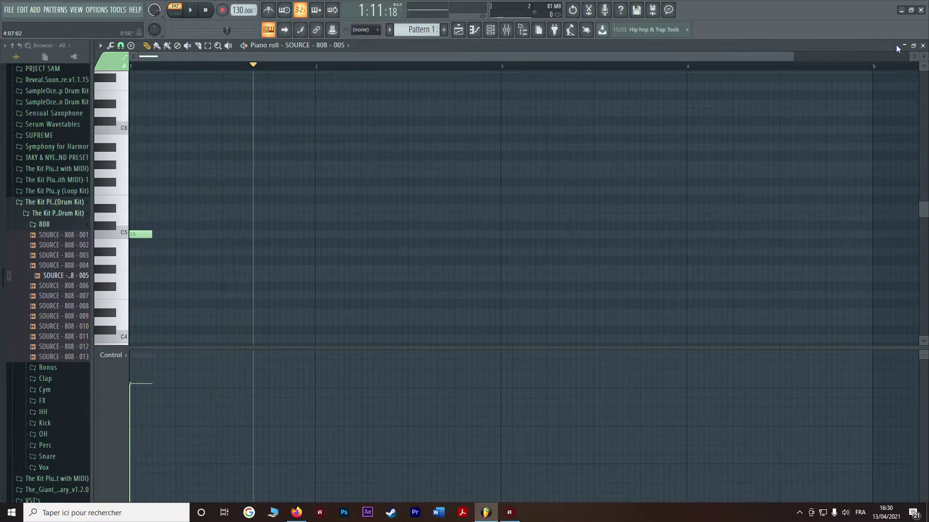
Step: Enable the 808 sampler's volume envelope and reduce its attack, sustain and release to the minimum
click(913, 45)
click(338, 176)
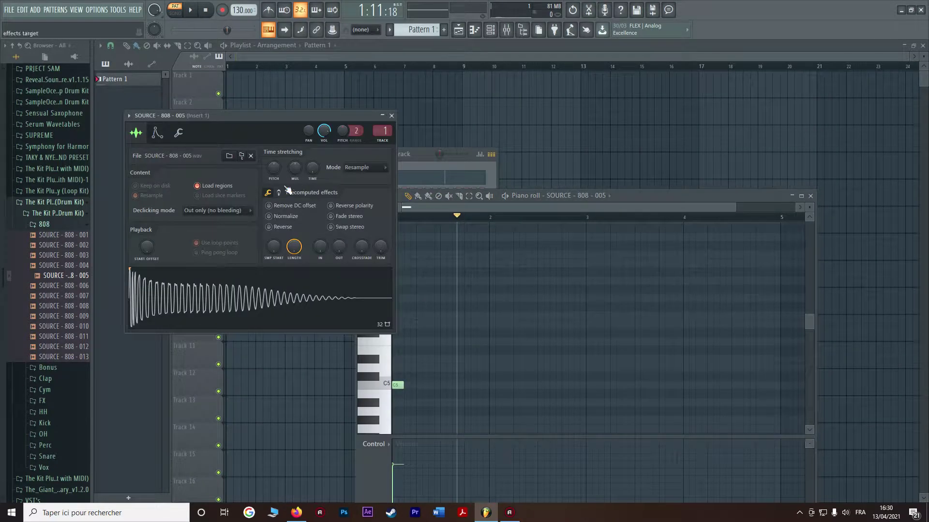
click(157, 133)
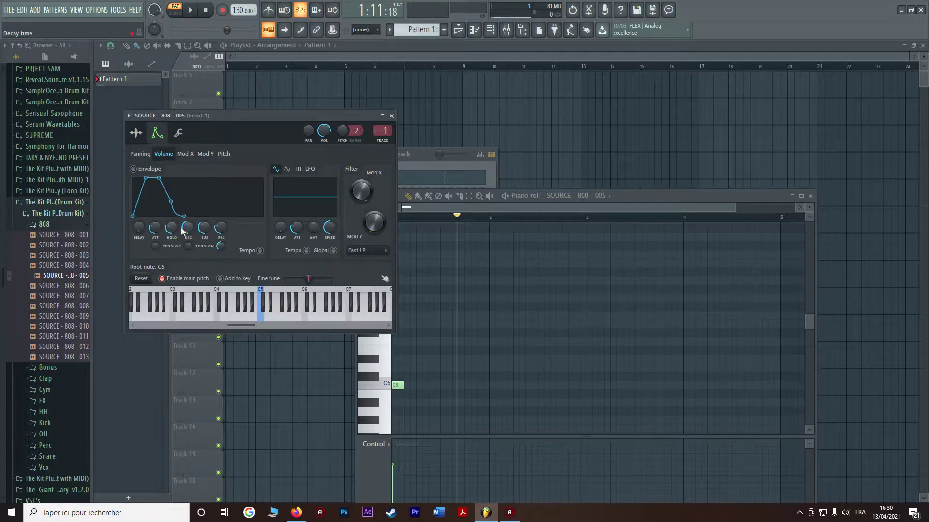
drag(148, 231, 149, 261)
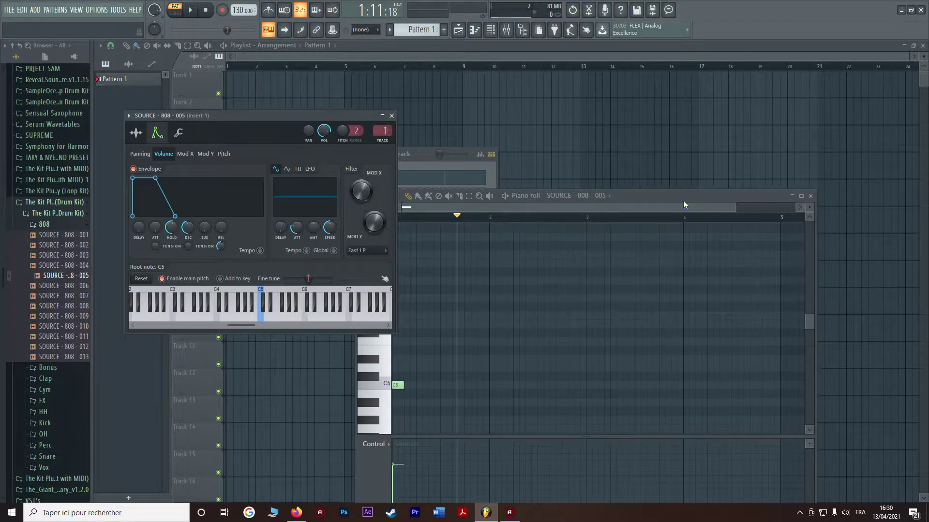
Step: Maximize the piano roll again and play the pattern to hear the 808 with its envelope
click(801, 196)
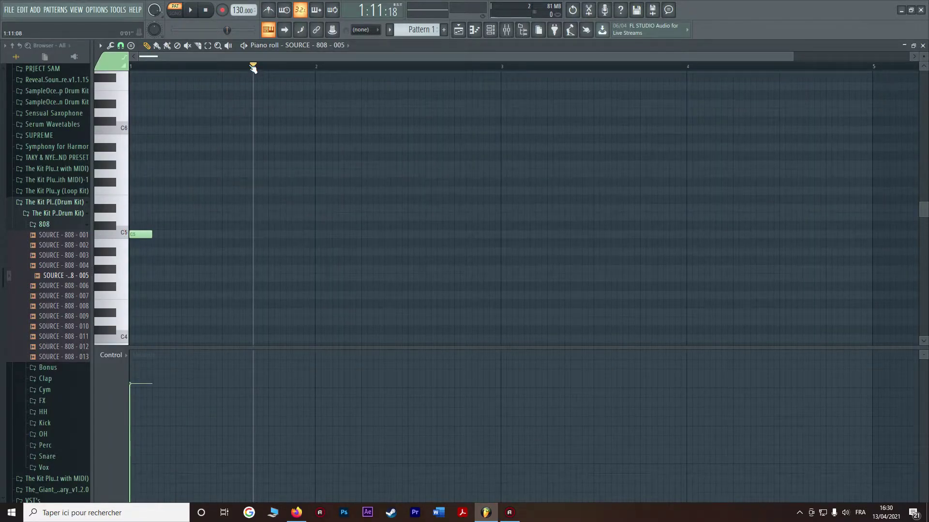
click(190, 11)
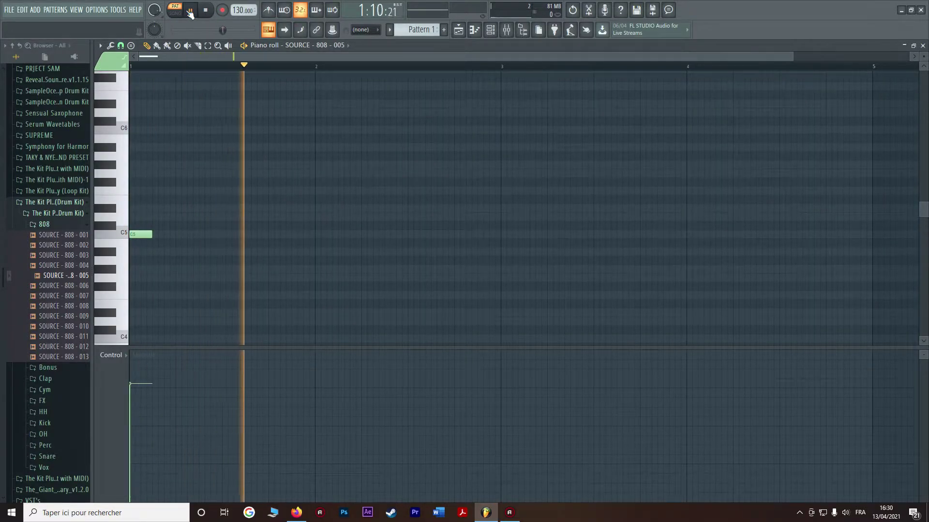
click(190, 11)
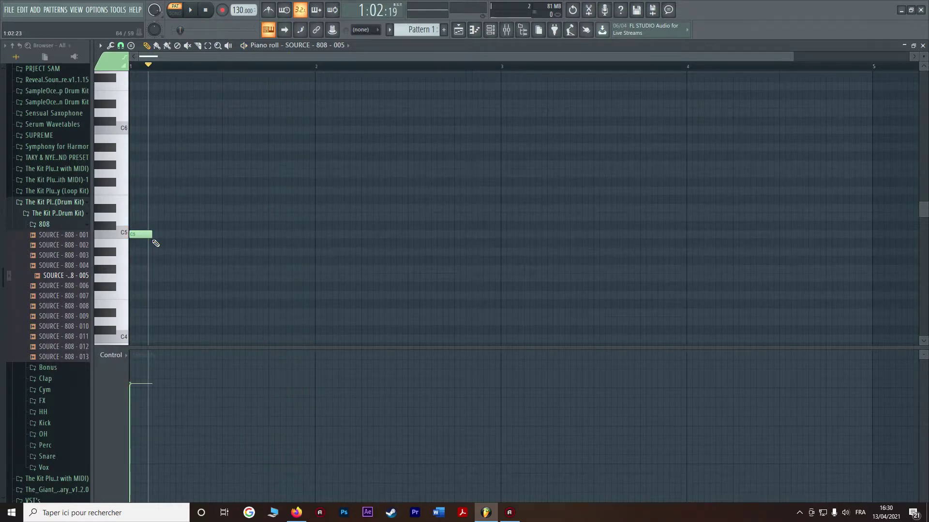
Step: Try the first C5 note at 8 steps with playback, and settle its length at 6 steps
drag(155, 234, 222, 233)
click(191, 11)
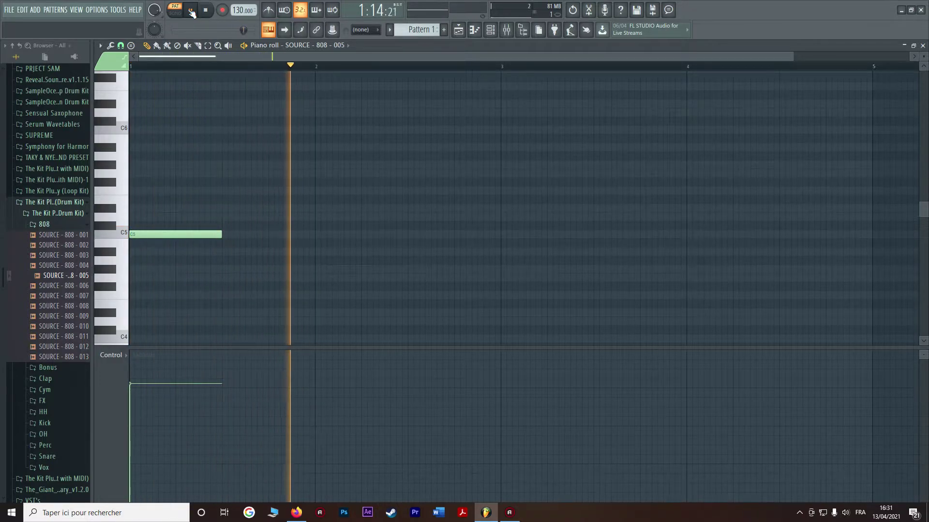
click(191, 11)
drag(221, 235, 195, 239)
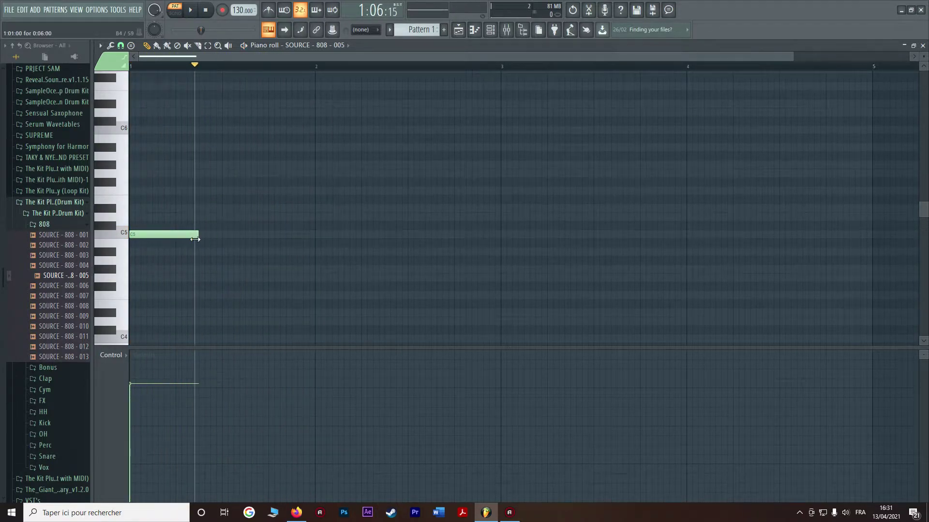
Step: Add a second C5 note directly after the first, play the pattern, and lengthen the new note to 8 steps
click(199, 237)
scroll(207, 121, up, 1)
key(space)
click(191, 11)
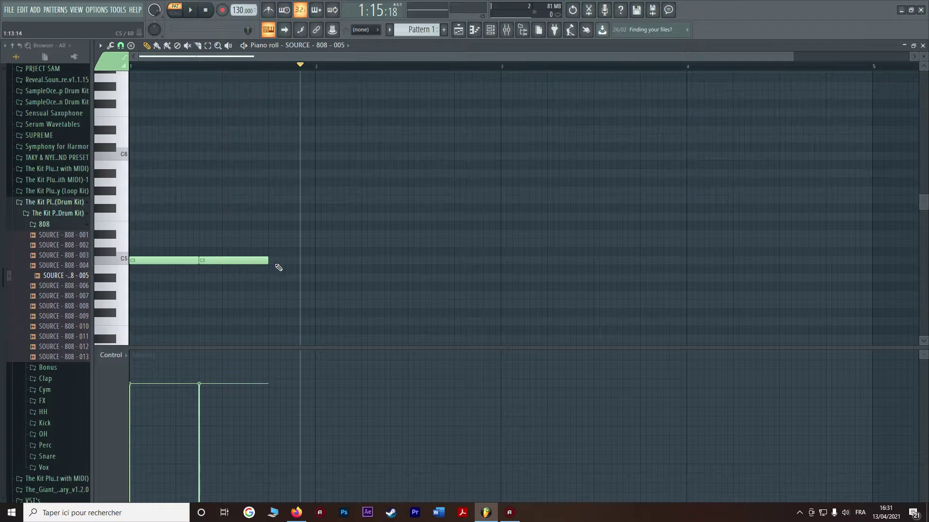
drag(268, 261, 290, 264)
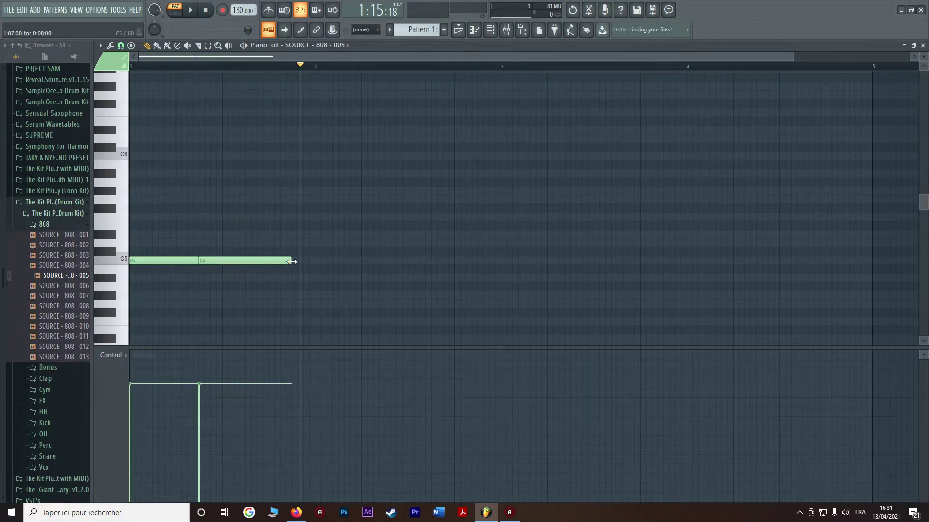
Step: Add a third C5 note directly after the second and play the pattern from the start
click(293, 261)
drag(301, 77, 244, 81)
key(Home)
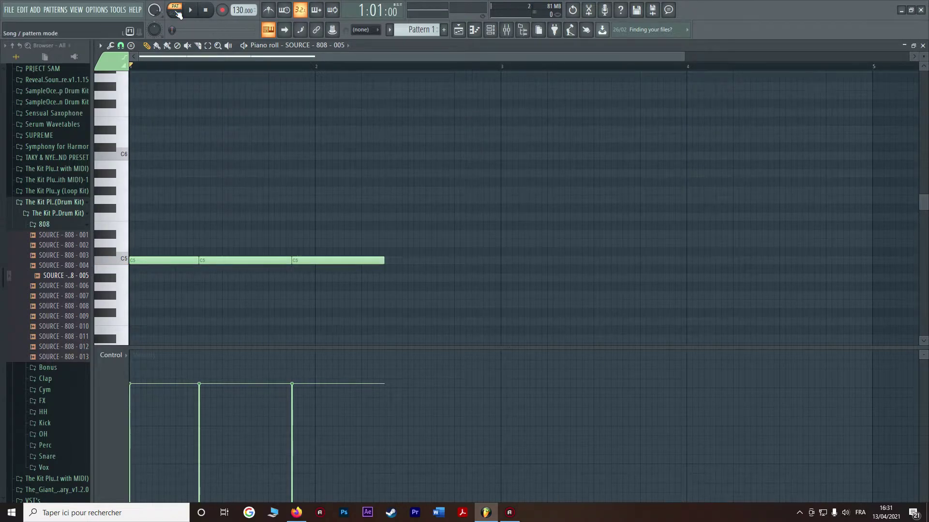
click(190, 11)
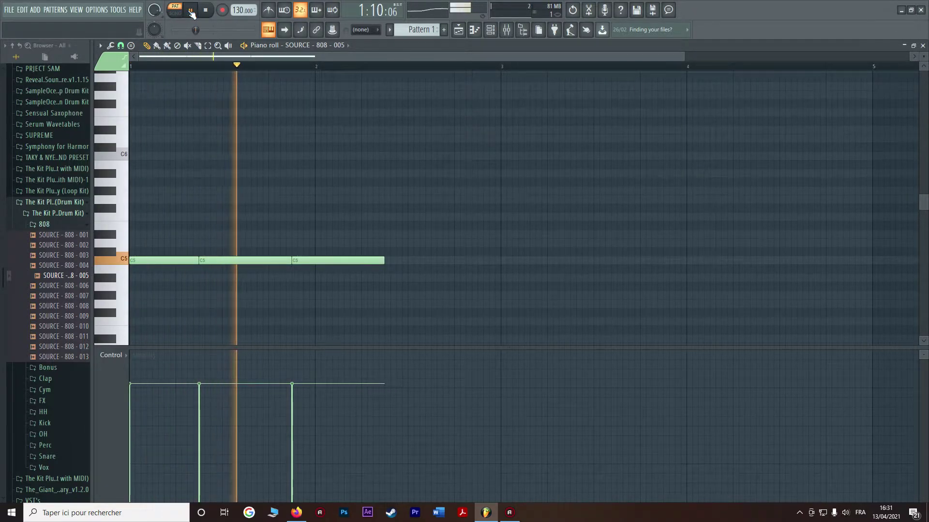
click(191, 11)
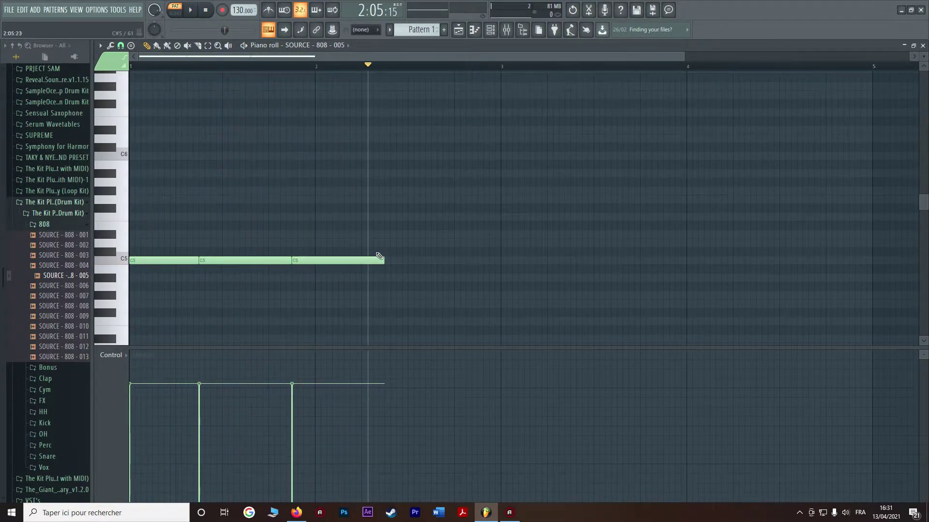
Step: Shorten the third C5 note to 6 steps and add a fourth C5 note right after it, at 2:05
drag(380, 259, 353, 265)
click(365, 264)
Step: Shorten the fourth C5 note to 4 steps and add a 4-step B4 note at 2:09
mouse_move(426, 259)
mouse_down()
mouse_move(405, 260)
mouse_move(423, 262)
mouse_up()
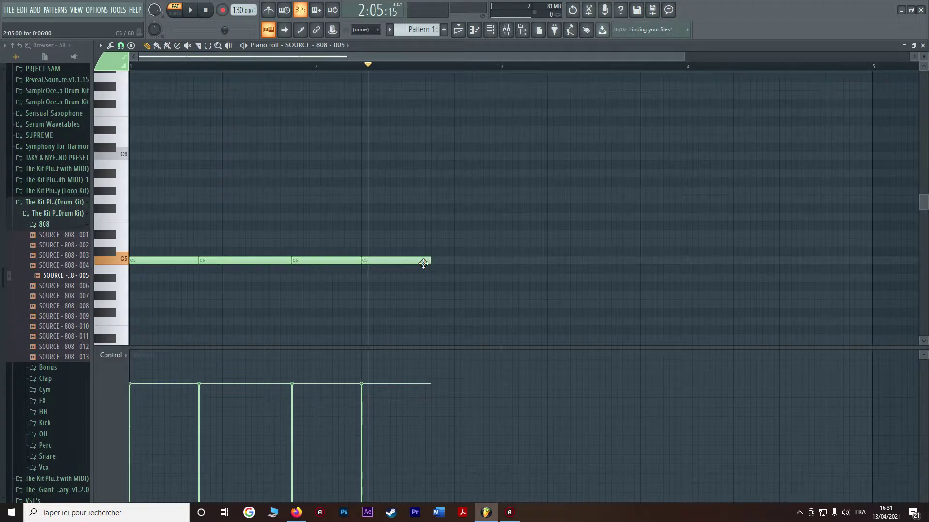
click(410, 277)
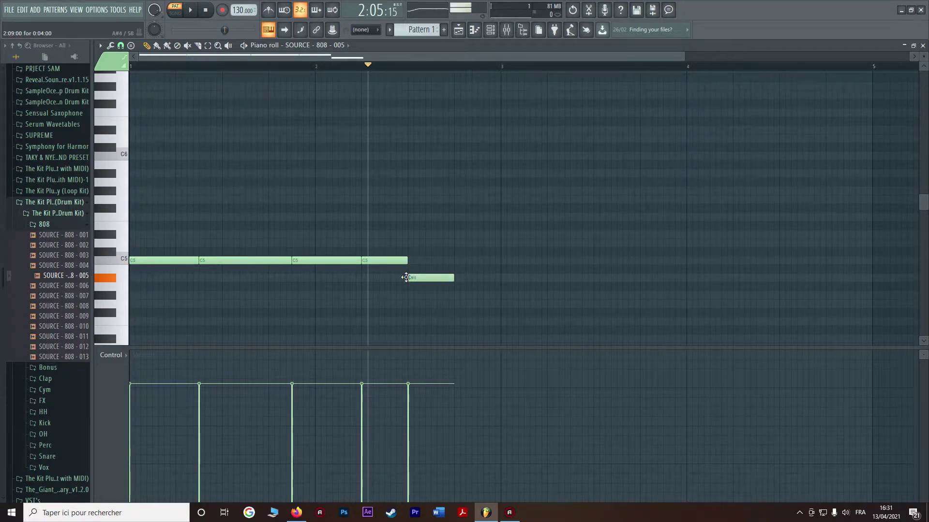
drag(410, 276, 411, 270)
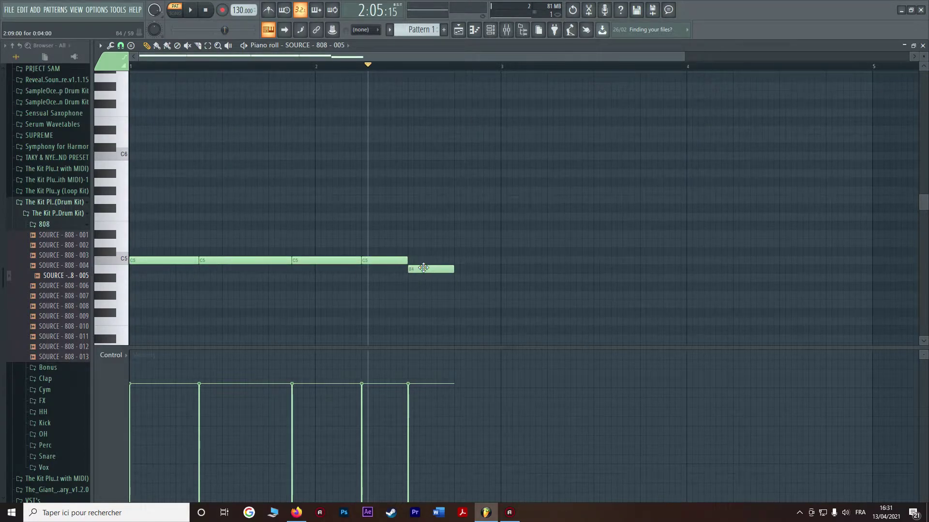
click(410, 175)
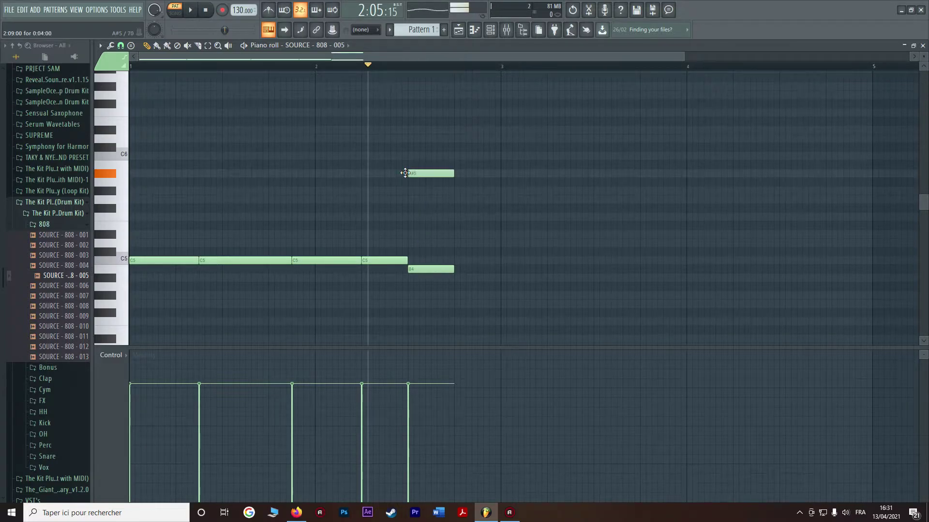
click(442, 190)
drag(443, 191, 449, 190)
right_click(449, 191)
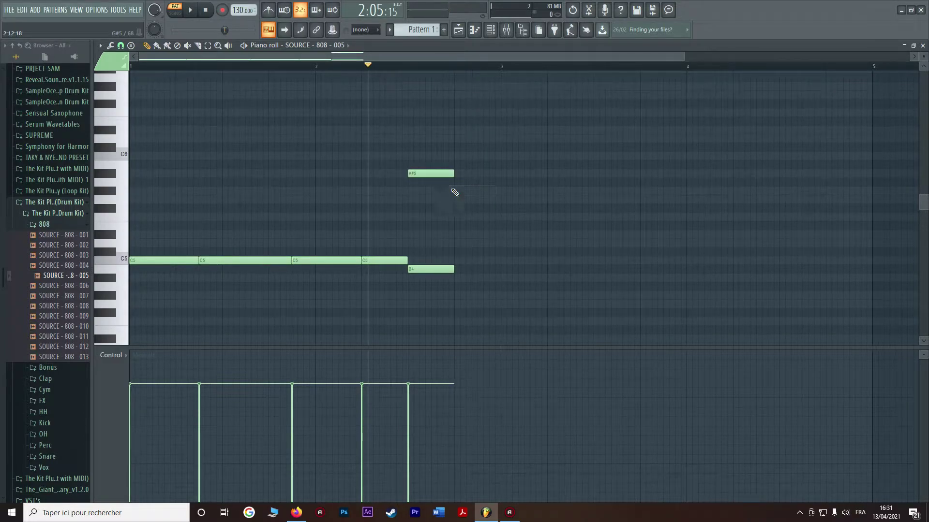
right_click(441, 174)
click(455, 287)
right_click(455, 287)
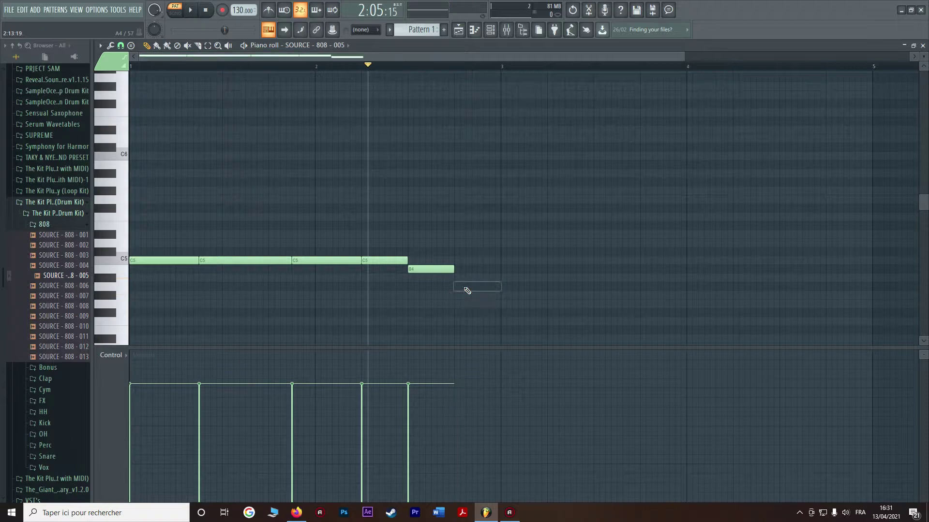
Step: Play the 808 pattern and lengthen the B4 note to the end of bar 2
key(space)
click(193, 10)
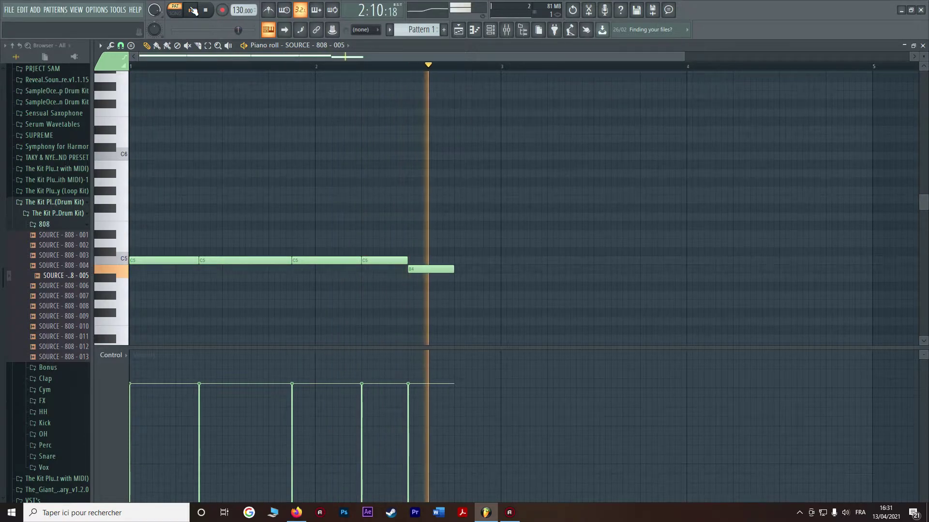
click(193, 11)
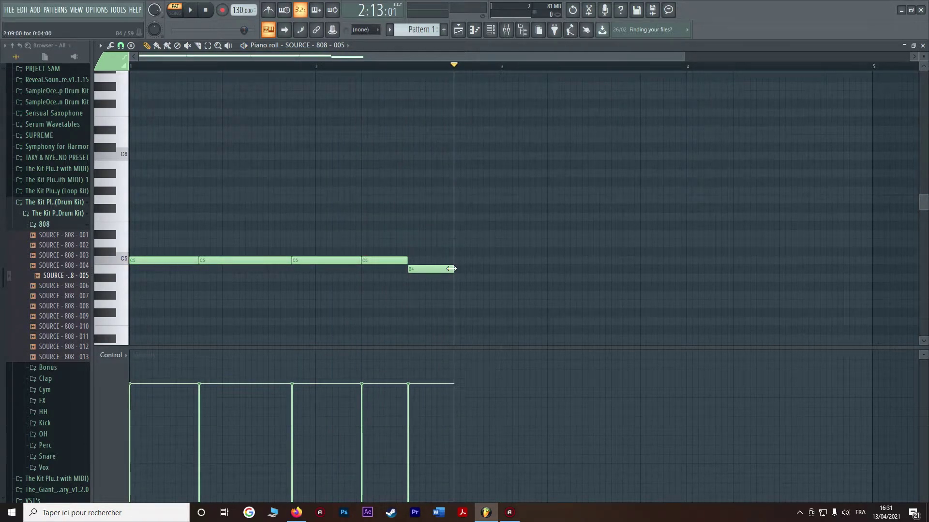
drag(452, 269, 499, 269)
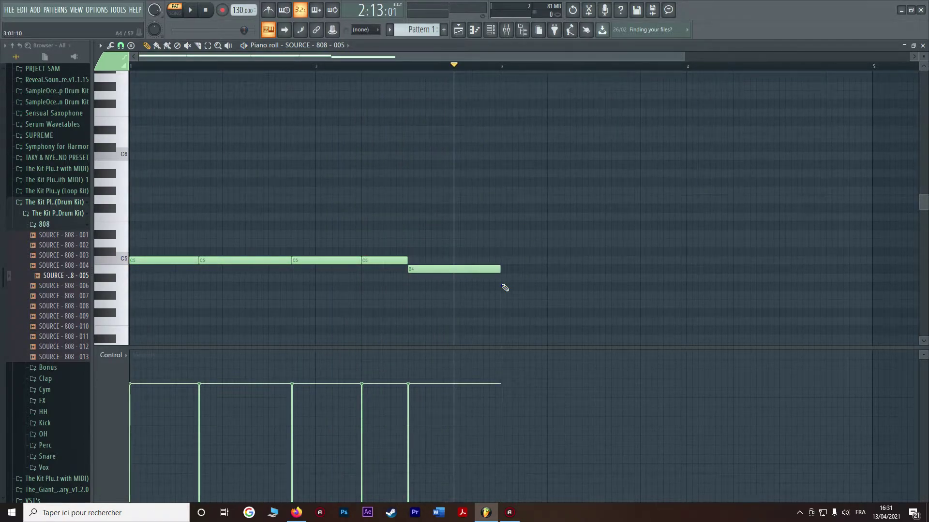
Step: Add two consecutive 6-step A4 notes from the start of bar 3, trying an E4 note after them and removing it
click(503, 288)
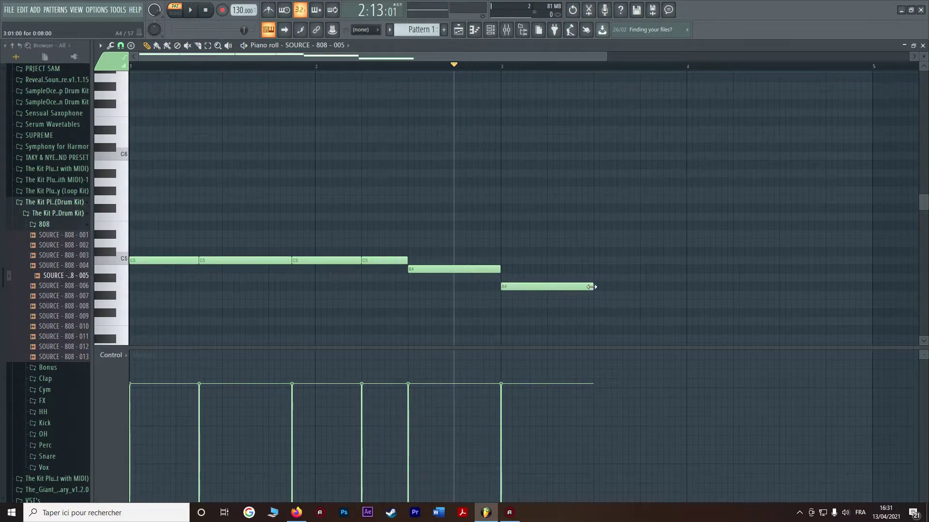
drag(591, 287, 544, 291)
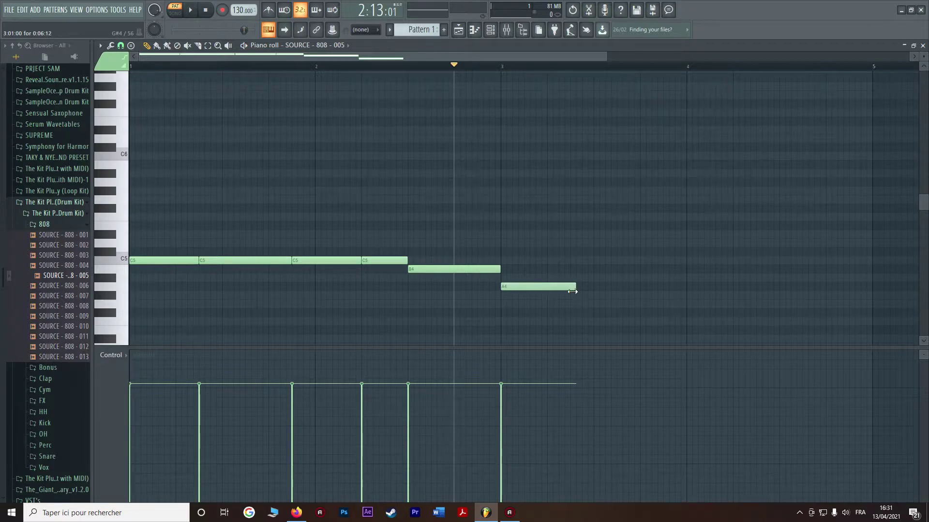
click(573, 288)
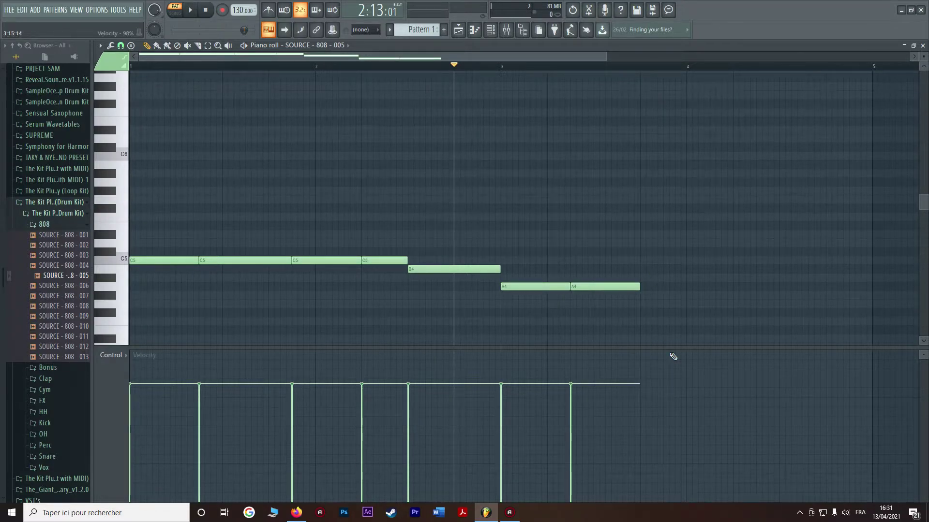
click(653, 334)
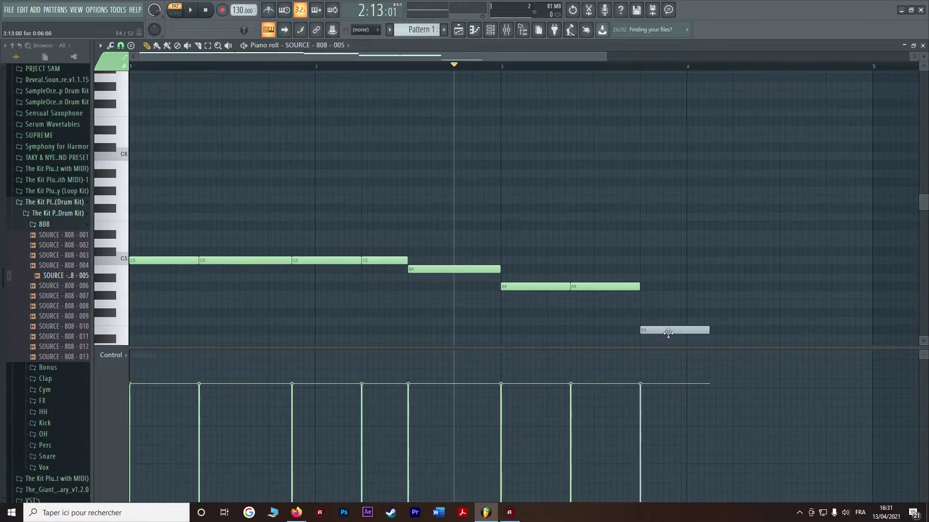
right_click(659, 332)
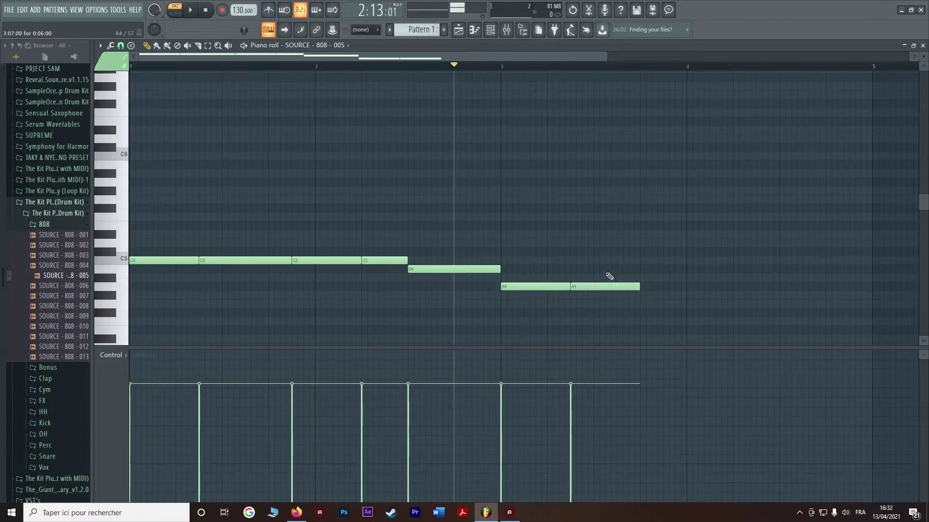
click(628, 200)
right_click(631, 200)
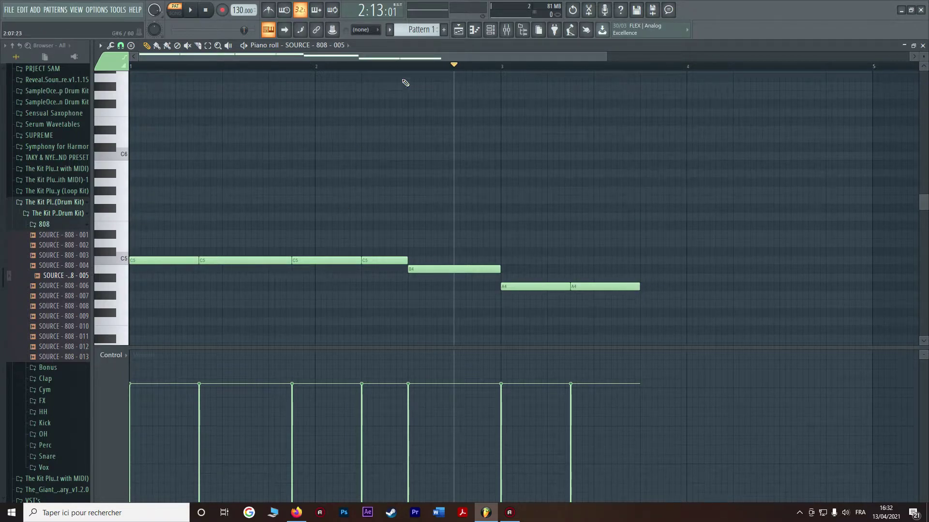
key(space)
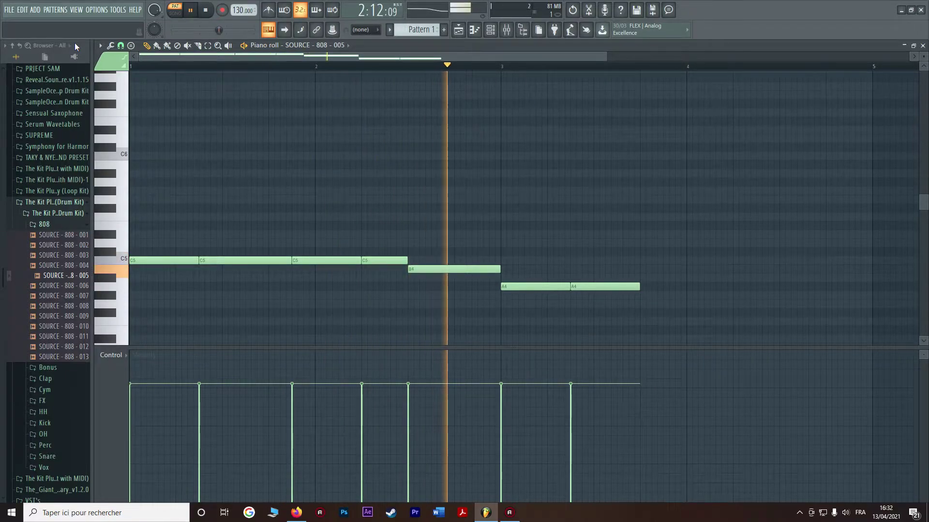
key(space)
Step: Lengthen the second A4 note to 8 steps and add a 6-step A4 at 3:15 and an 8-step A4 at 4:05
click(666, 287)
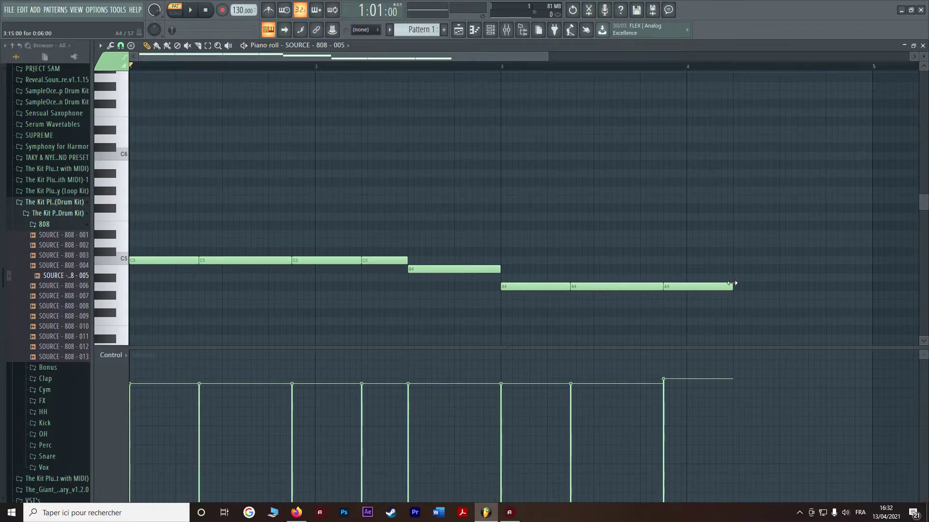
click(736, 287)
key(space)
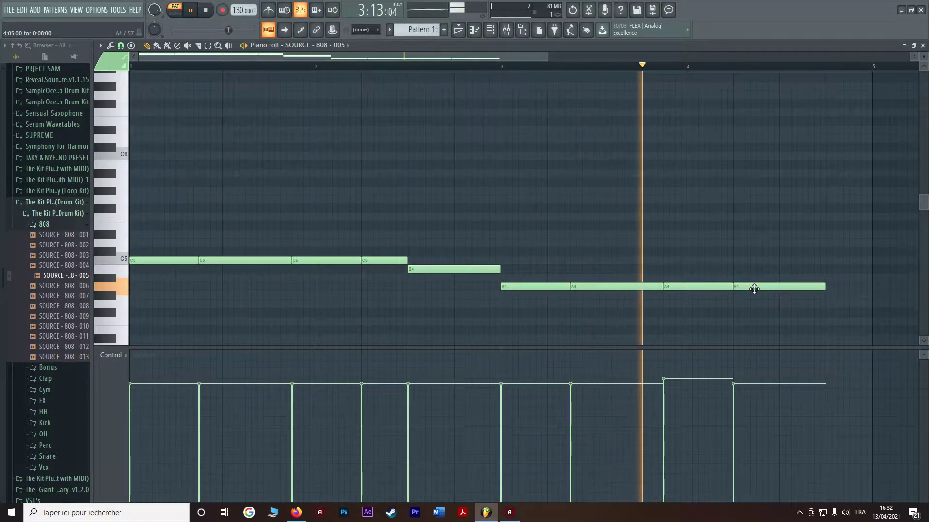
key(space)
Step: Shorten the fourth A4 note to 4 steps and add an 8-step B4 note from 4:09 to the end of bar 4
drag(803, 287, 774, 287)
click(786, 271)
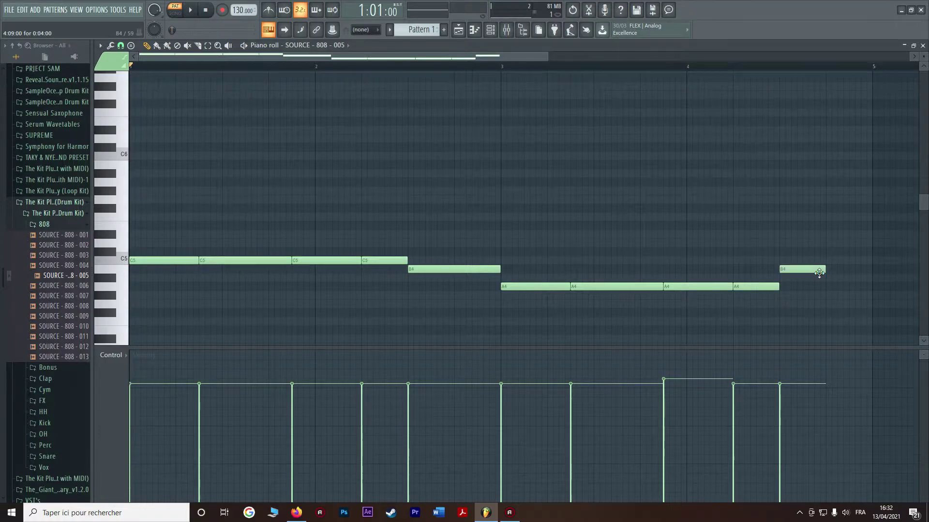
drag(824, 271, 869, 266)
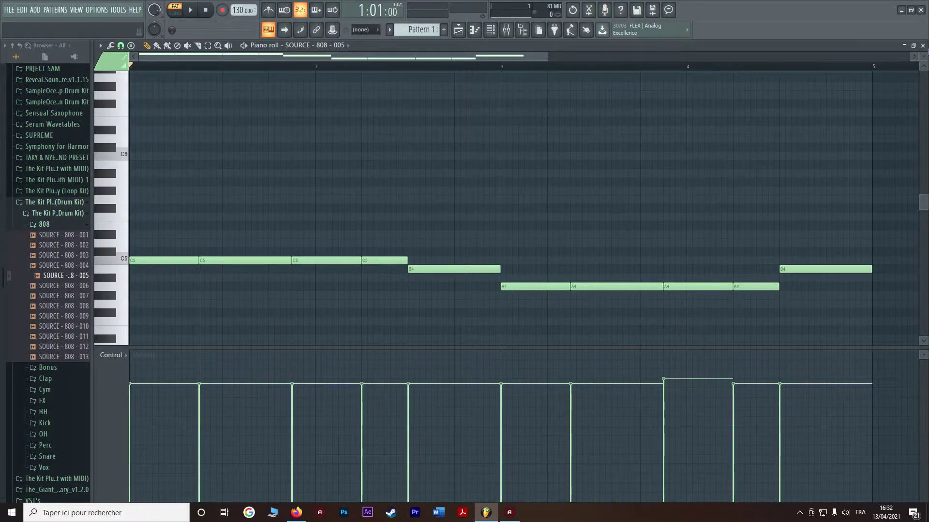
Step: Place Pattern 1 clips on Track 1 of the playlist at bars 1 and 5, removing the extra clip in bar 9
click(922, 45)
drag(423, 109, 193, 60)
click(350, 82)
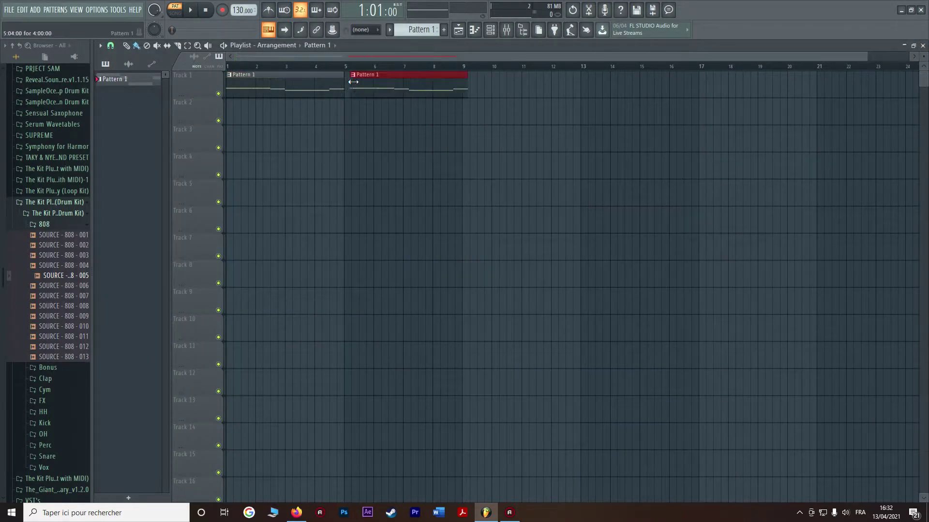
click(484, 88)
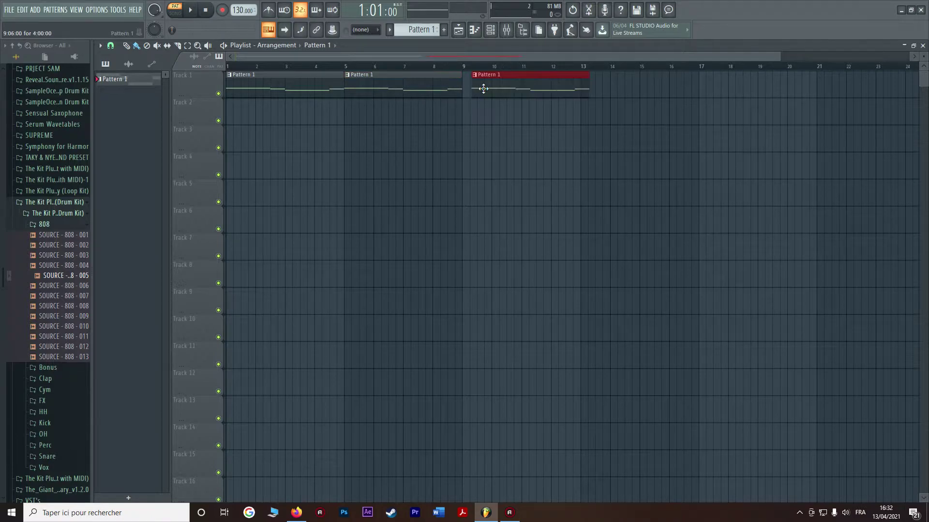
right_click(483, 89)
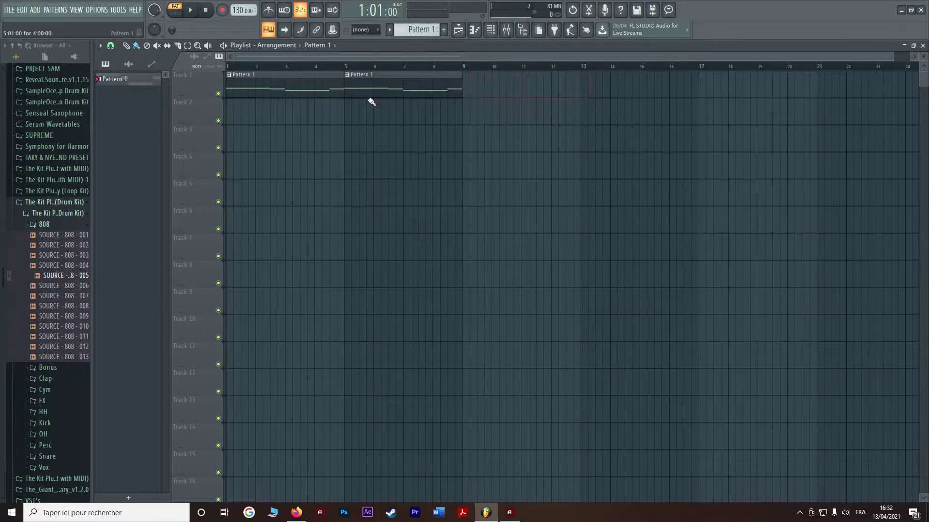
Step: Audition samples SOURCE - CLAP - 001 through 006 in the drum kit's Clap folder
click(42, 224)
click(51, 247)
click(47, 258)
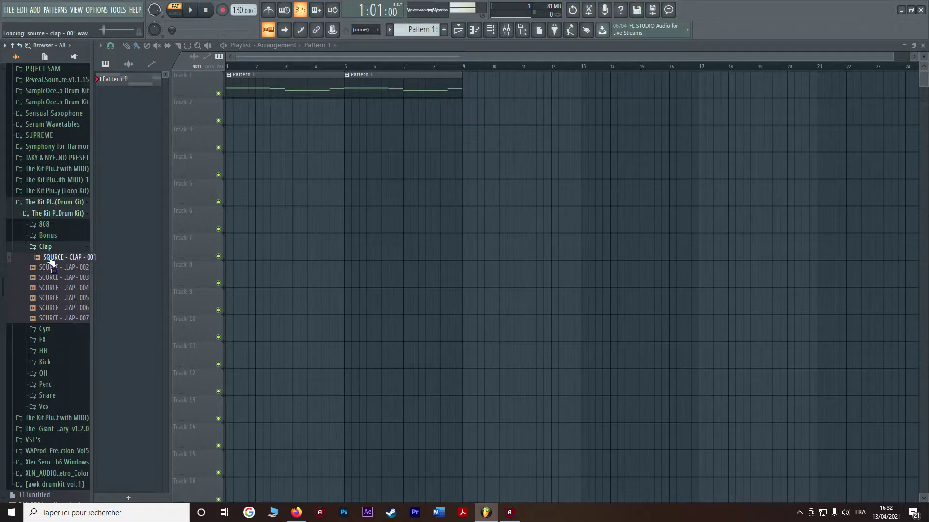
click(46, 269)
click(45, 278)
click(44, 289)
click(43, 298)
click(43, 308)
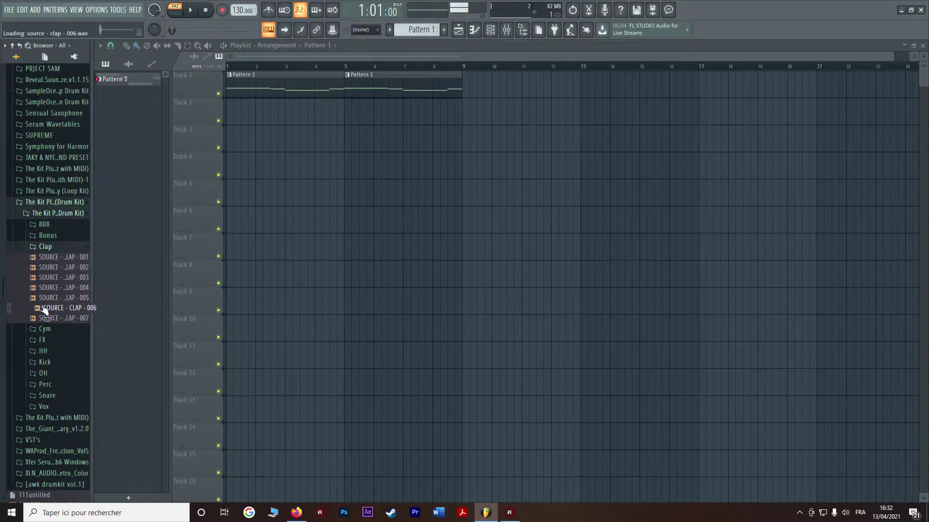
Step: Place the SOURCE - CLAP - 006 sample on Track 2 at 1:09 and play the arrangement in song mode
drag(44, 309, 242, 119)
key(space)
key(space)
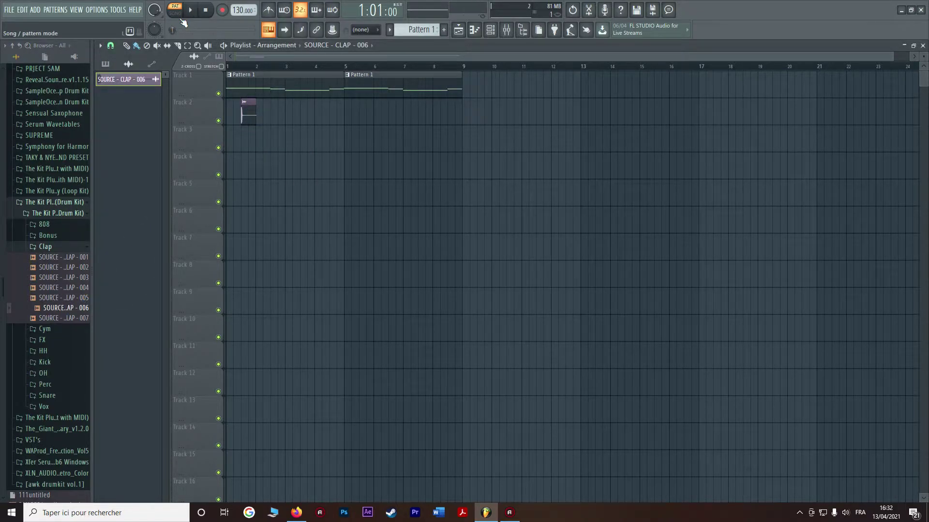
click(188, 15)
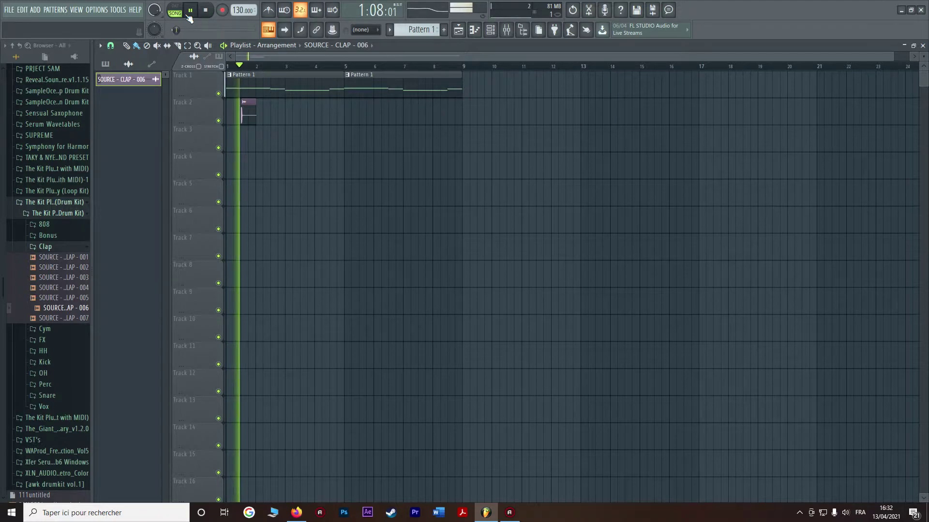
key(ctrl+space)
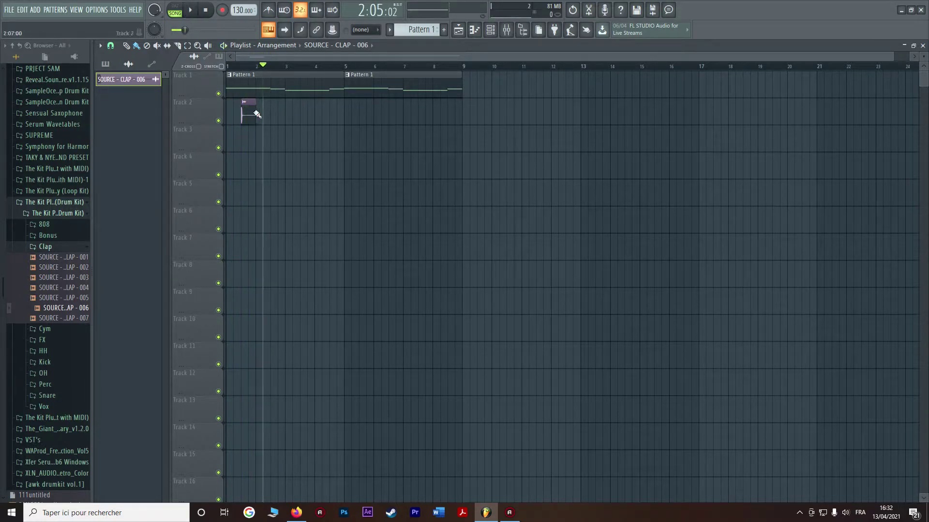
Step: Replay the arrangement from the start to hear the first clap against the 808 pattern
click(206, 9)
scroll(269, 93, up, 3)
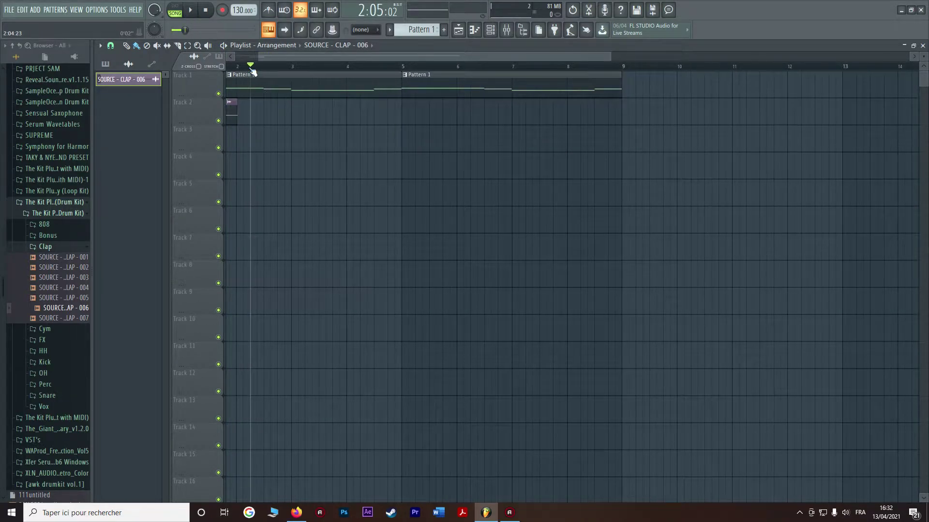
key(space)
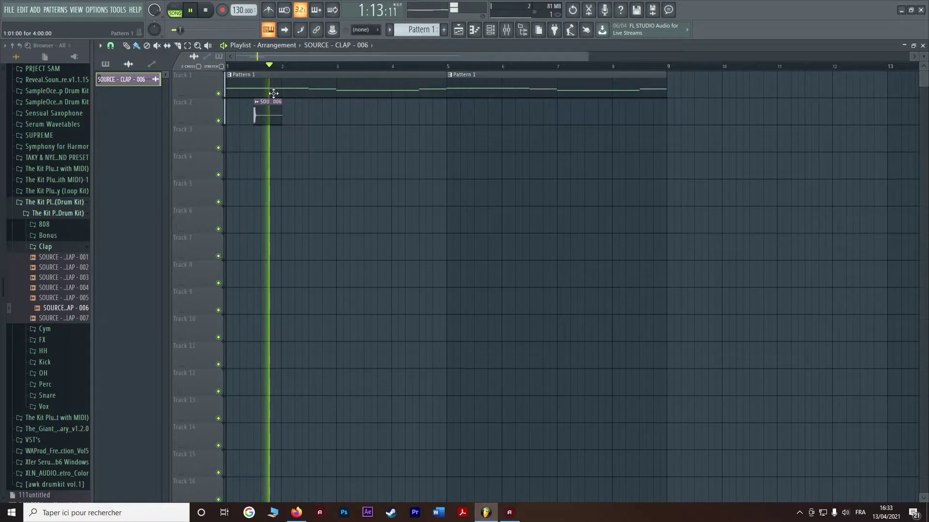
key(space)
key(space)
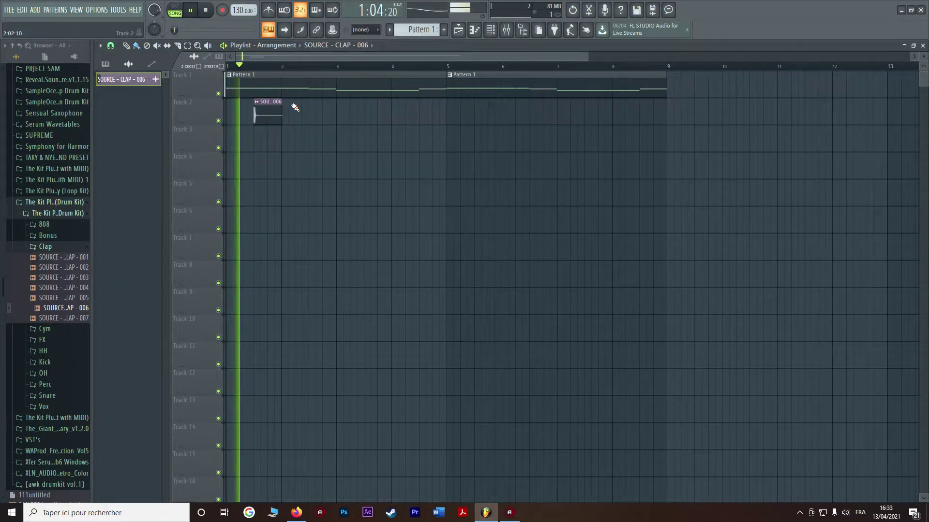
key(space)
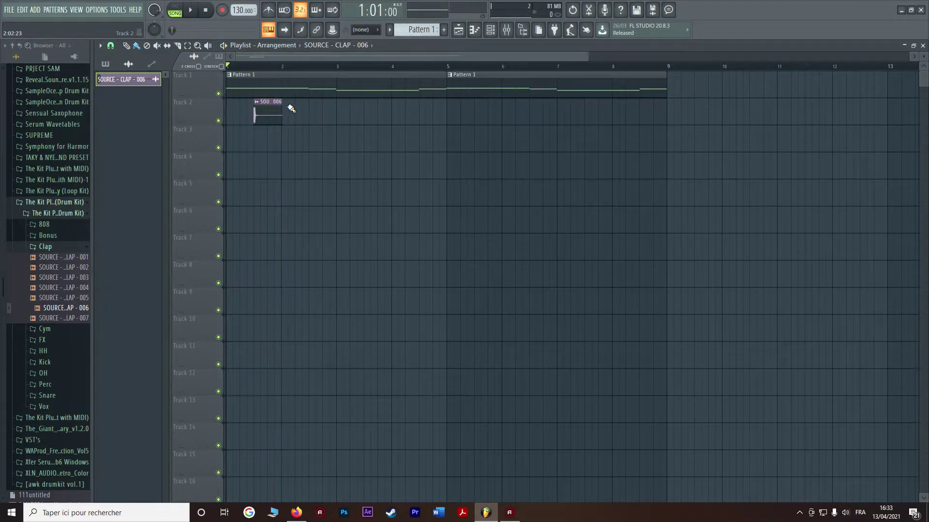
Step: Add SOURCE - CLAP - 006 clips on Track 2 at 2:03 and on Track 3 at 2:09, checking them during playback
click(291, 109)
key(space)
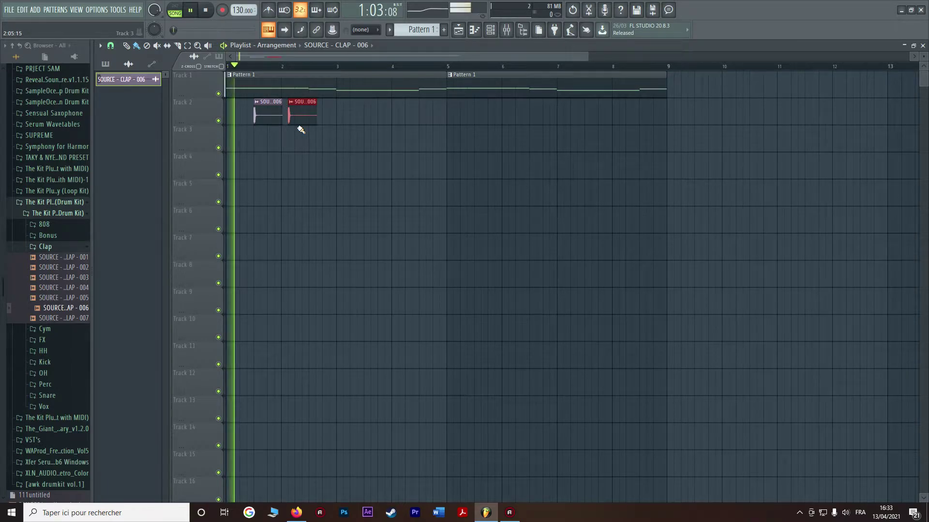
click(306, 134)
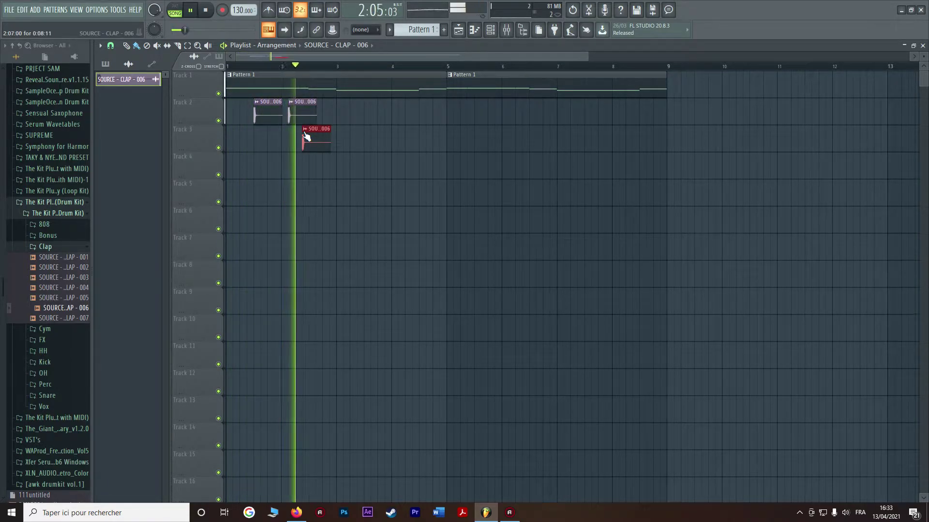
drag(306, 136, 315, 135)
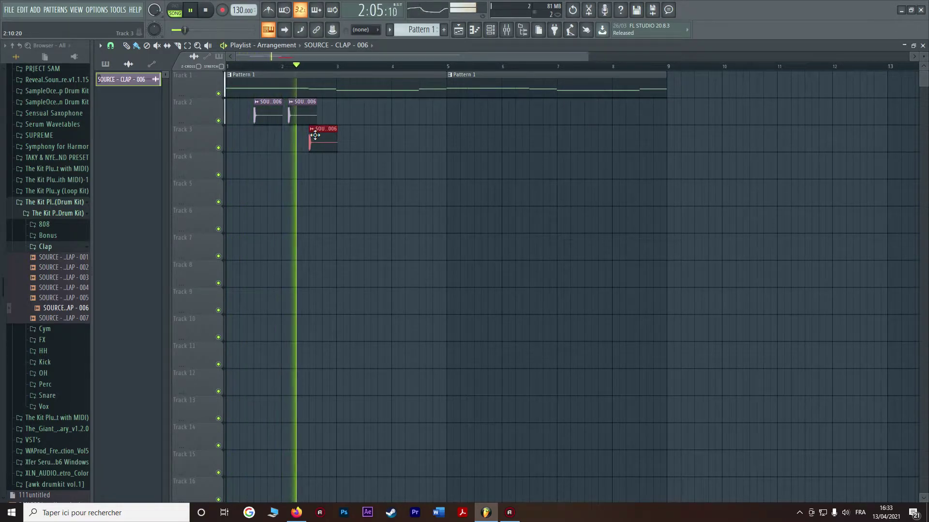
key(space)
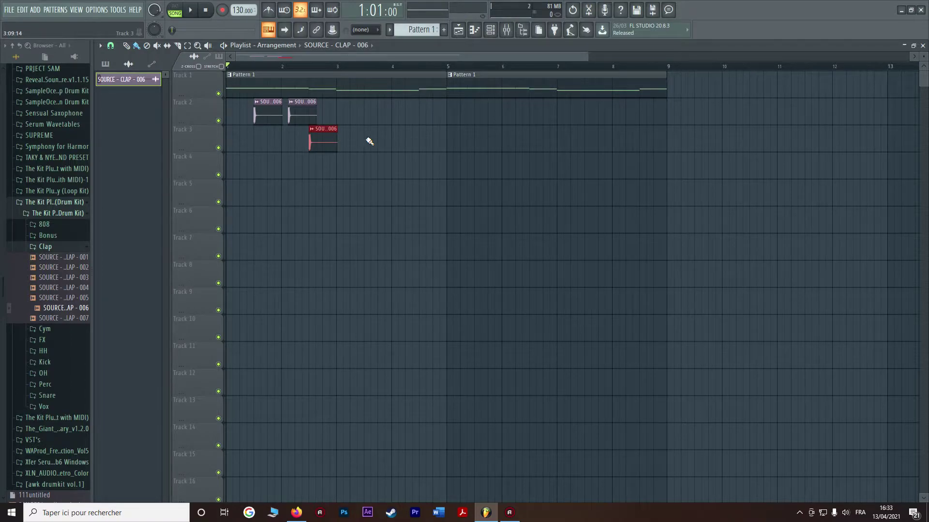
Step: Add a clap clip on Track 3 at 3:09 and play the arrangement to check its timing
click(370, 141)
key(space)
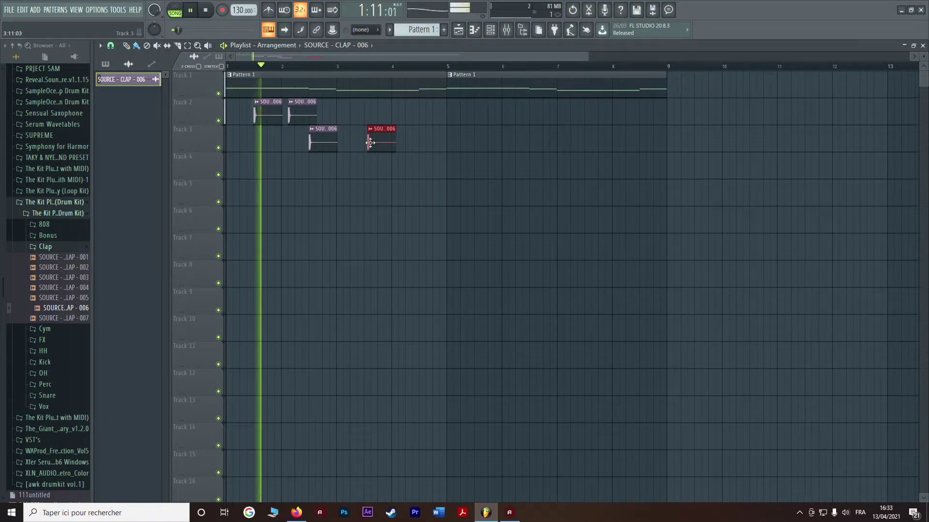
drag(370, 143, 366, 142)
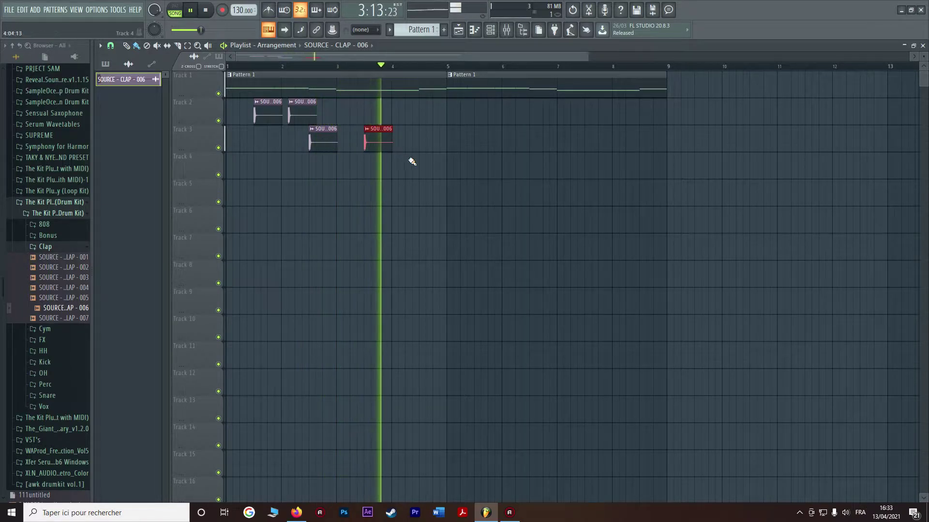
key(space)
key(space)
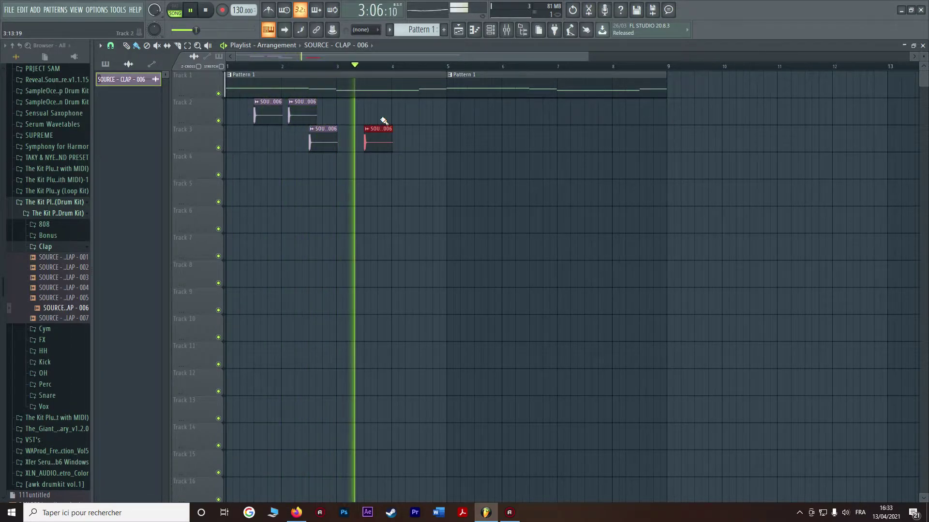
key(space)
Step: Add clap clips on Track 3 at 4:03 and on Track 4 at 4:09 while checking them in playback
click(401, 130)
key(space)
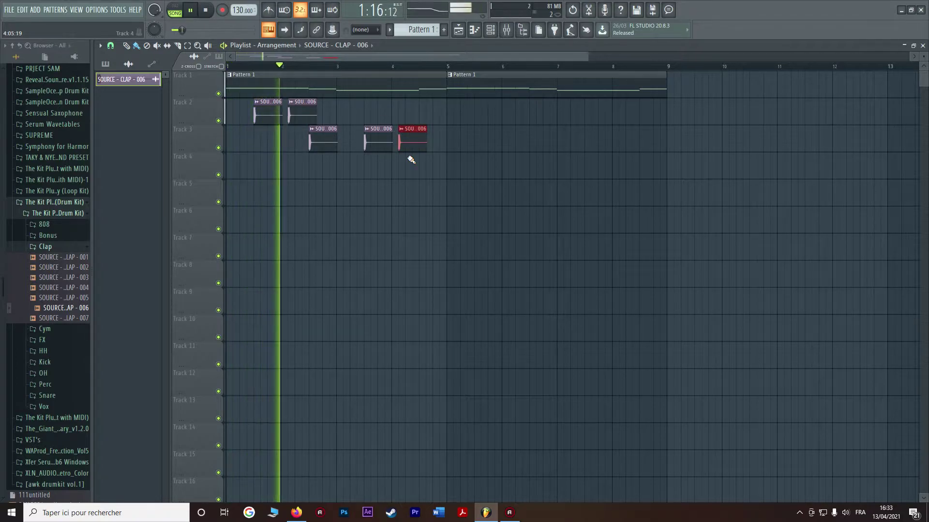
click(423, 165)
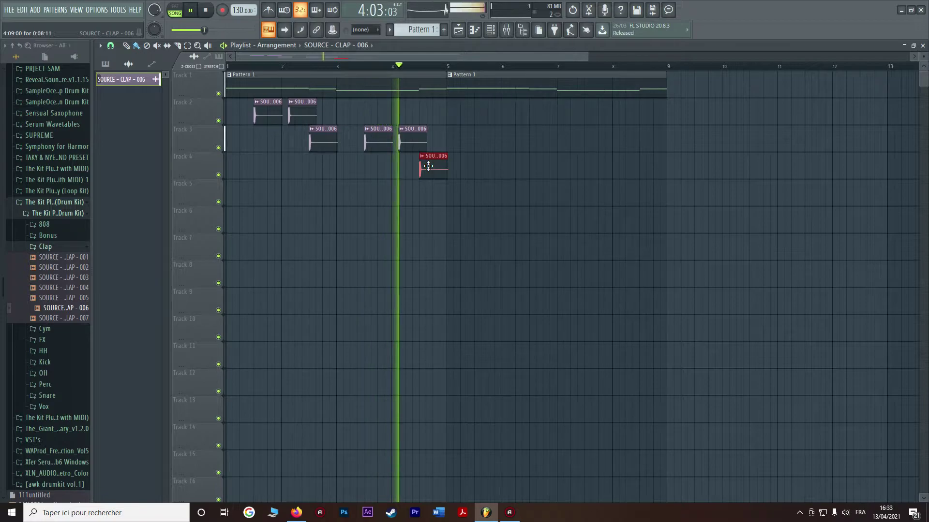
key(space)
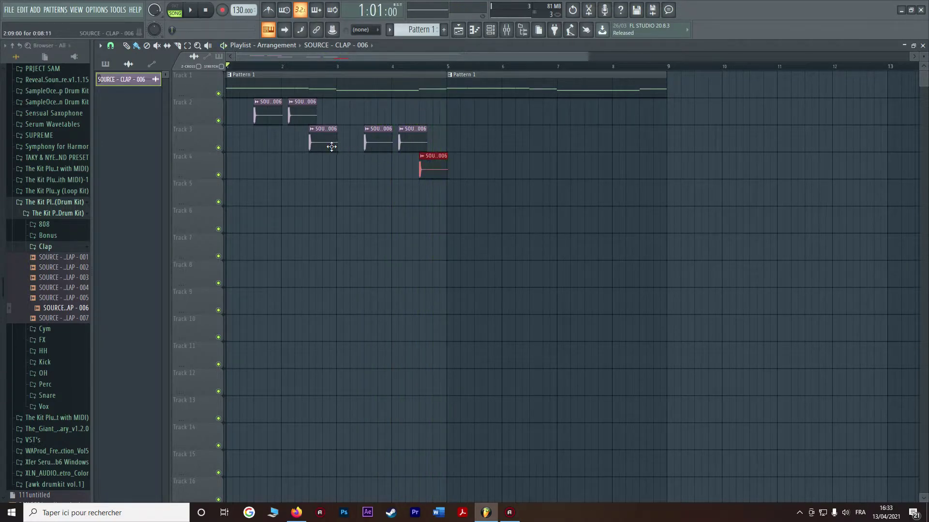
Step: Move the claps from Tracks 3 and 4 onto Track 2 and duplicate all six claps into bars 5 to 8
drag(331, 122, 329, 115)
drag(375, 143, 405, 111)
drag(431, 167, 433, 106)
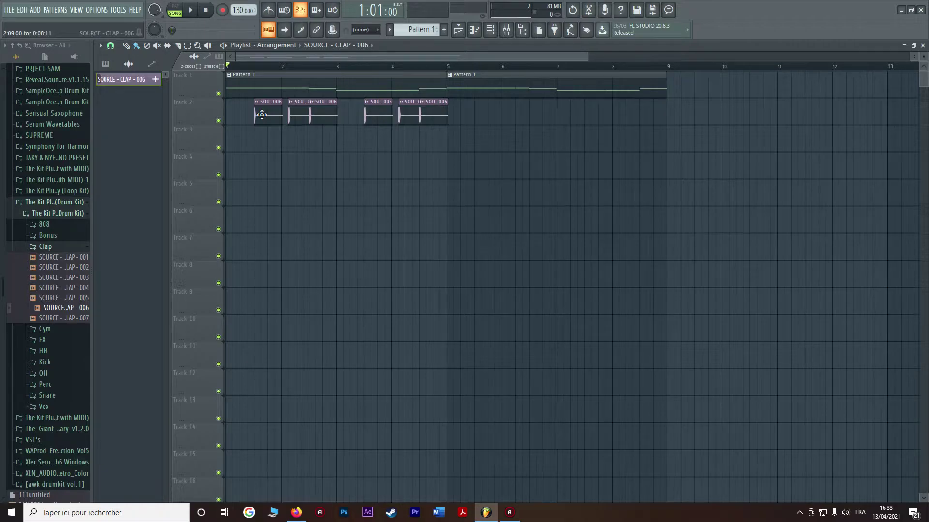
drag(459, 115, 492, 112)
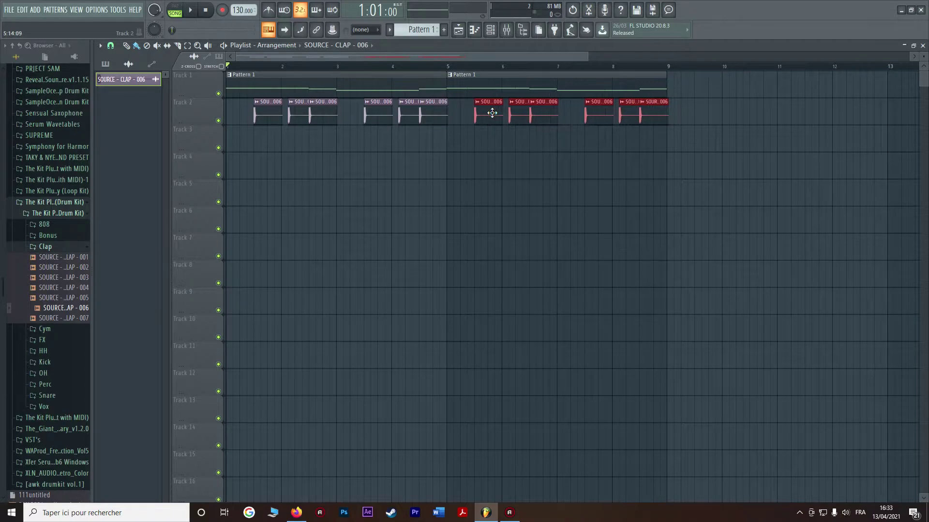
click(481, 161)
Step: Browse the drum kit's Bonus, Cym and FX folders and audition SOURCE - FX - 002 and 003
click(56, 247)
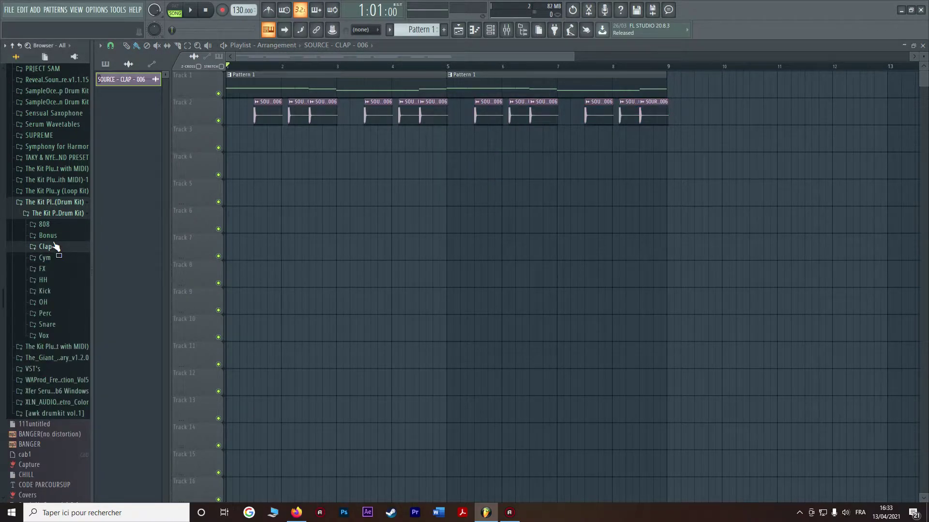
click(48, 236)
click(57, 239)
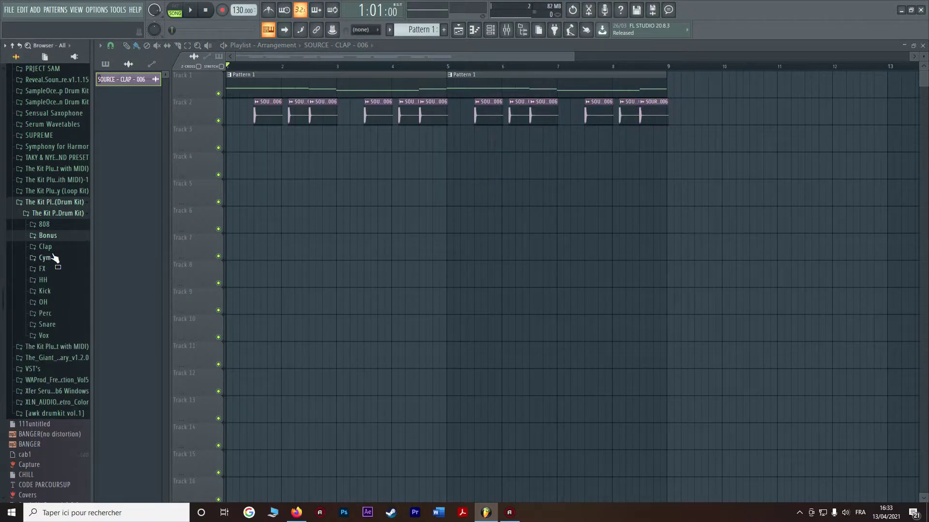
click(48, 258)
click(48, 259)
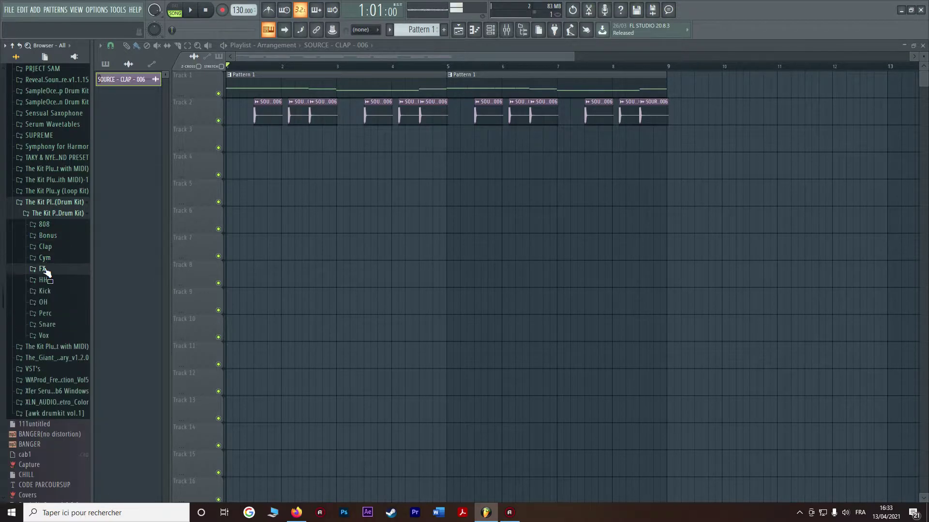
click(46, 269)
click(53, 289)
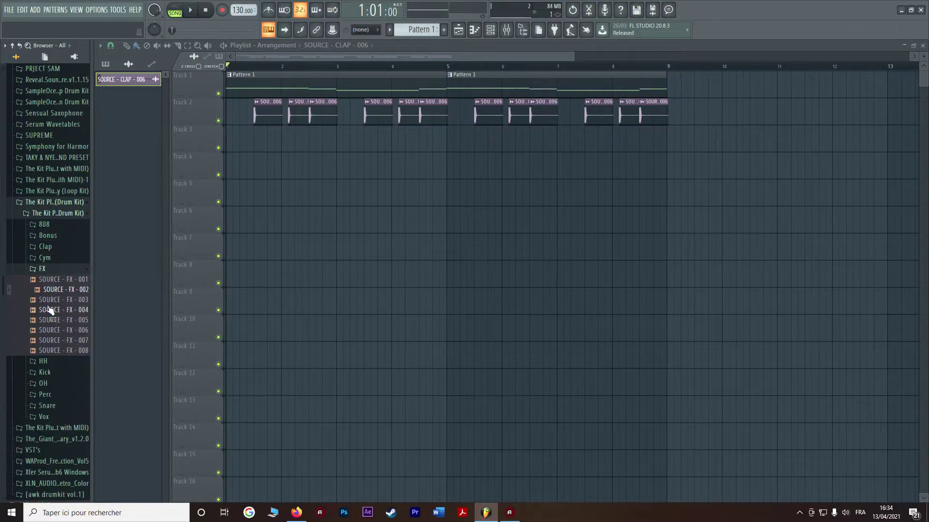
click(45, 301)
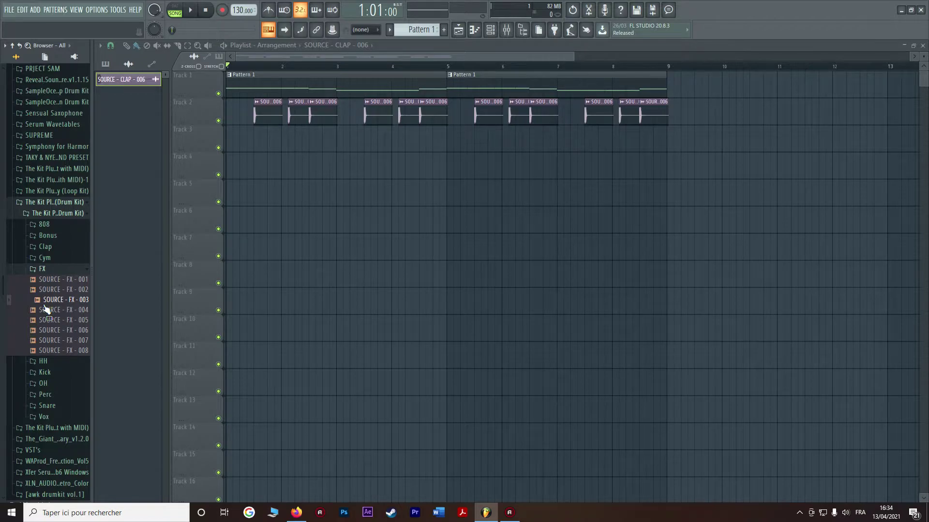
click(43, 269)
Step: Audition SOURCE - HH - 001 and 004 from the HH folder and display the Channel rack
click(43, 280)
click(50, 291)
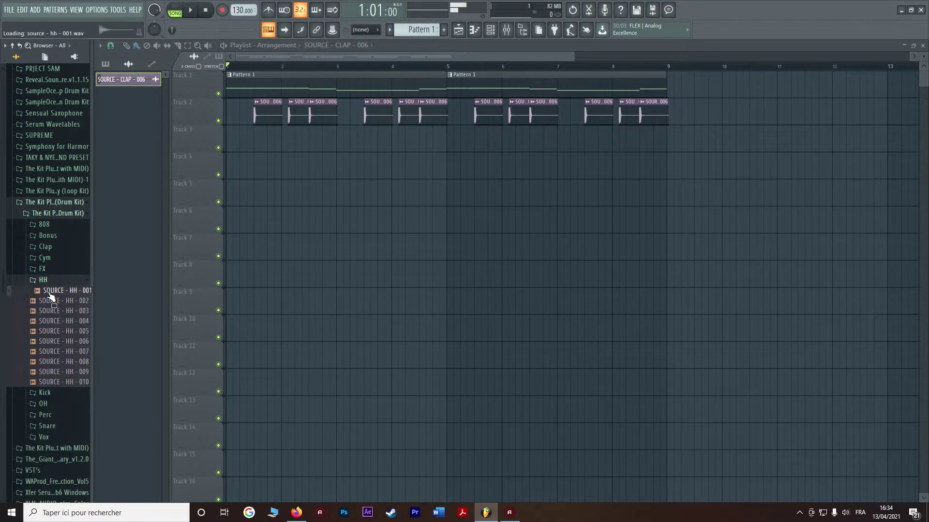
click(53, 322)
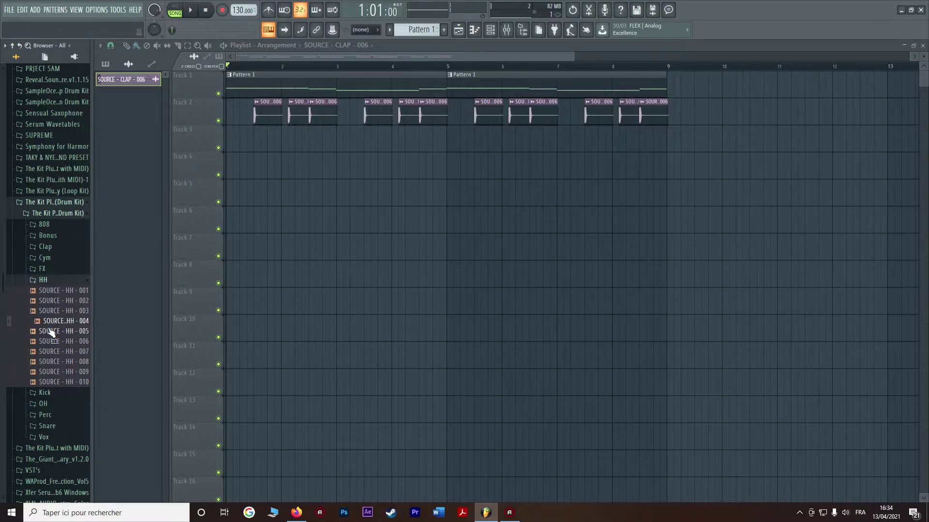
click(51, 322)
click(51, 292)
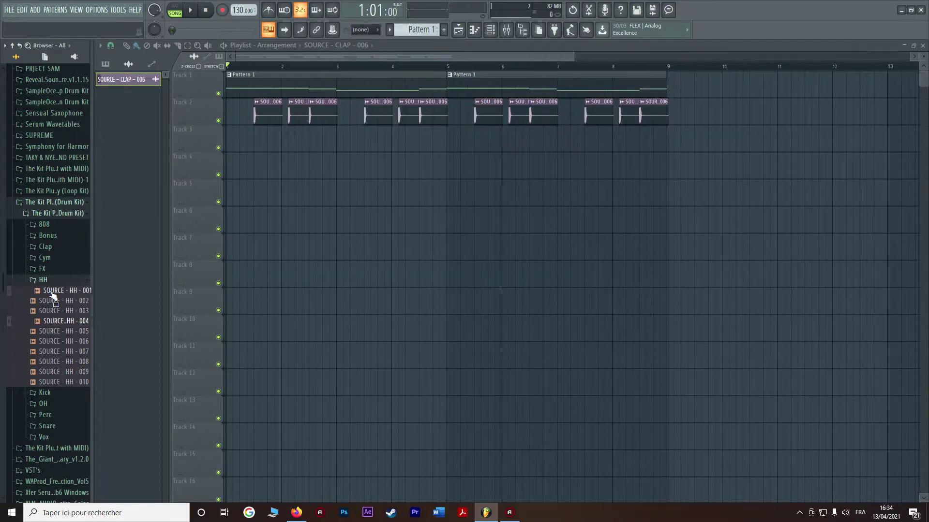
click(490, 34)
Step: Try loading SOURCE - HH - 001 onto the clap channel, and restore SOURCE - CLAP - 006 on it
drag(56, 288, 327, 176)
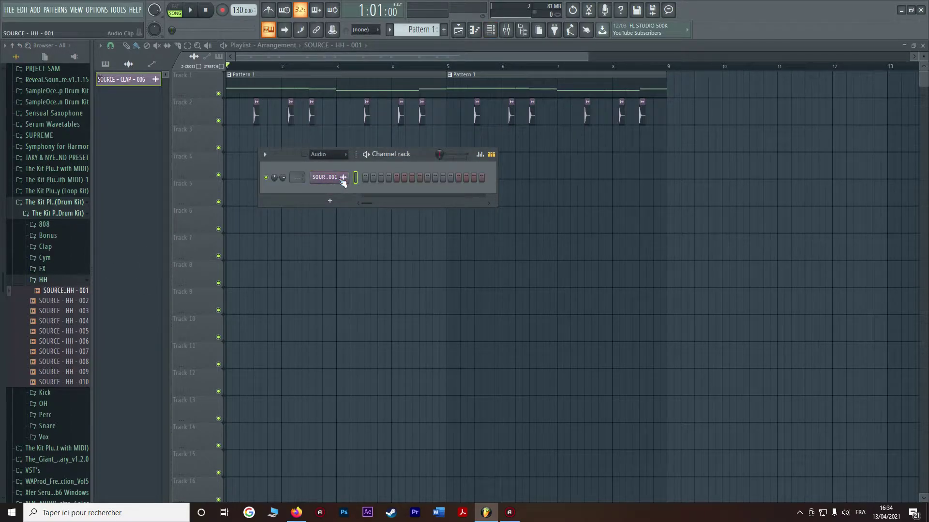
click(45, 247)
click(37, 289)
click(37, 297)
click(37, 307)
drag(36, 307, 326, 177)
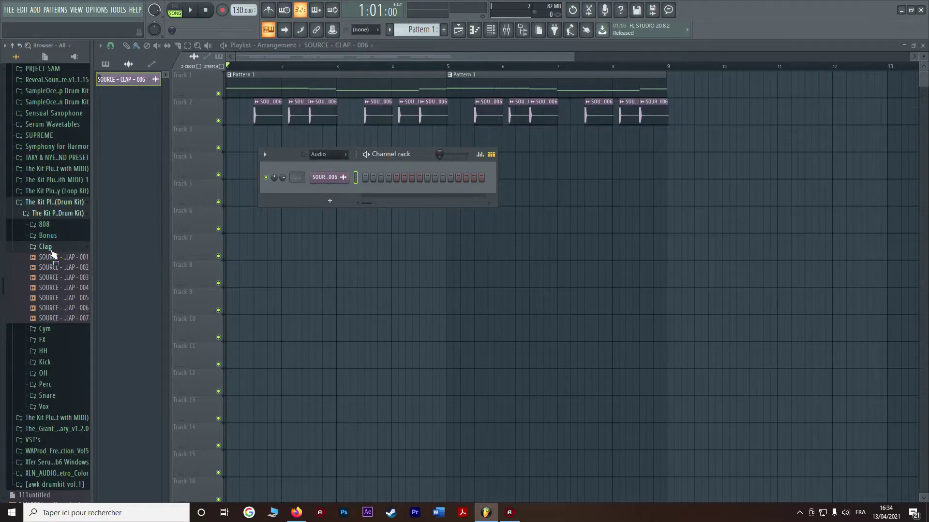
Step: Show all channels in the Channel rack, add SOURCE - HH - 001 as a new channel and open its piano roll
click(51, 251)
click(56, 280)
click(323, 154)
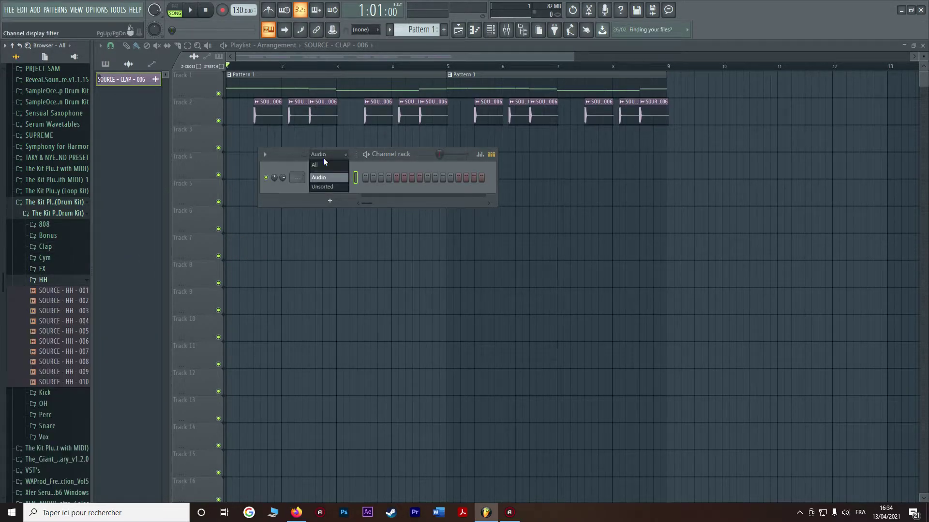
click(313, 168)
drag(65, 292, 330, 251)
right_click(330, 251)
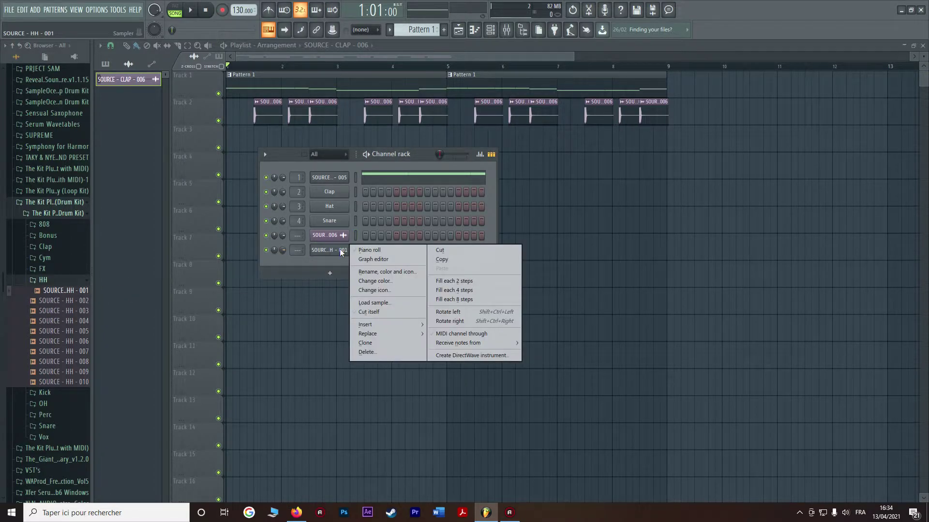
click(368, 250)
Step: Place a C5 hi-hat note at 1:01, switch playback to pattern mode and shorten the note to two steps
click(131, 261)
key(space)
key(space)
key(l)
key(space)
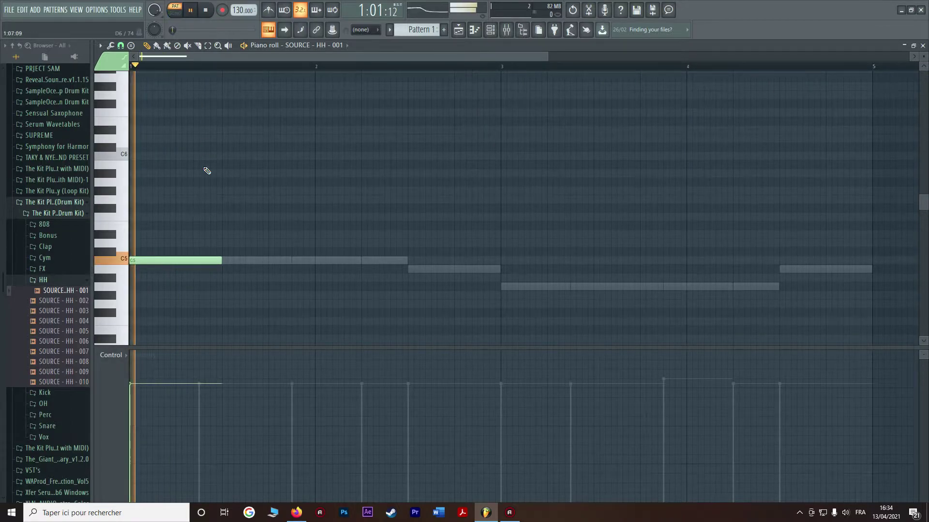
key(space)
drag(221, 262, 154, 258)
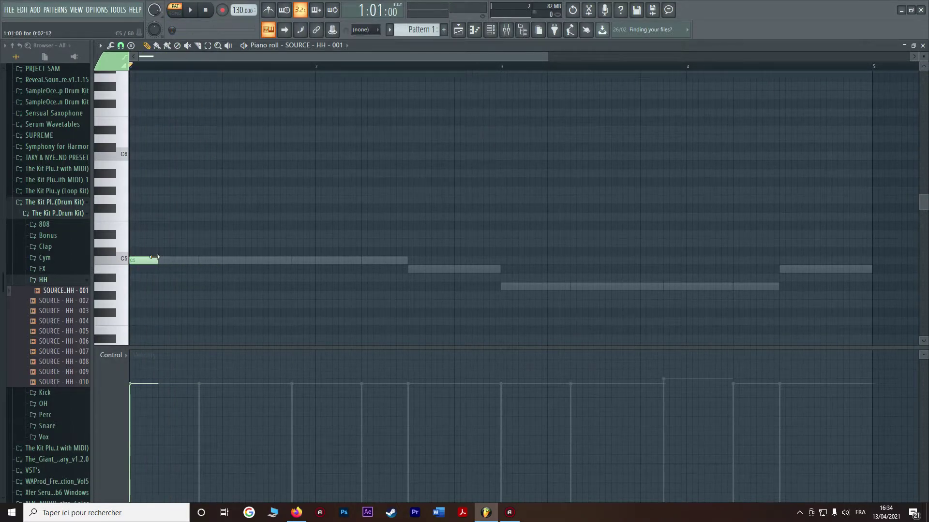
Step: Add two-step C5 notes at 1:03, 1:05 and 1:07 and play the pattern to check them
click(163, 262)
click(187, 262)
click(209, 262)
key(space)
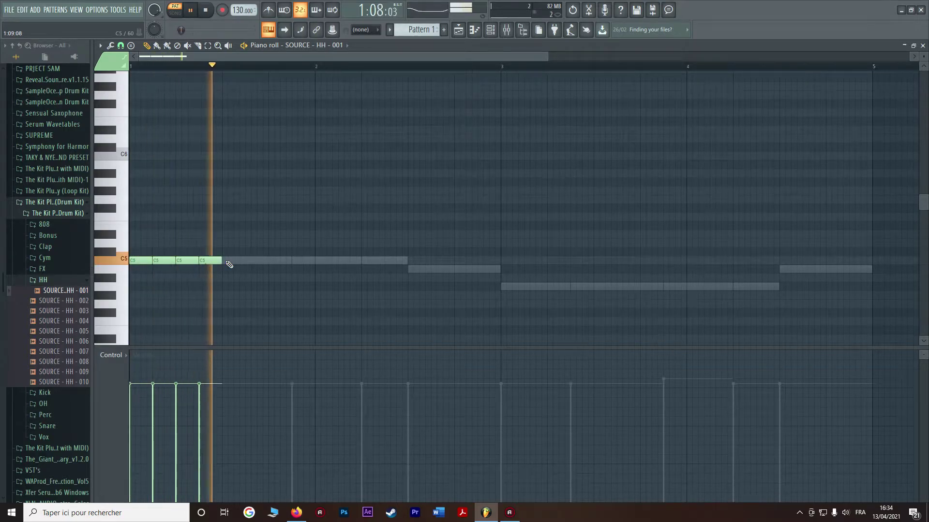
key(space)
Step: Turn the C5 note at 1:07 into a roll of four half-step notes and check it in playback
click(209, 263)
click(217, 265)
click(219, 262)
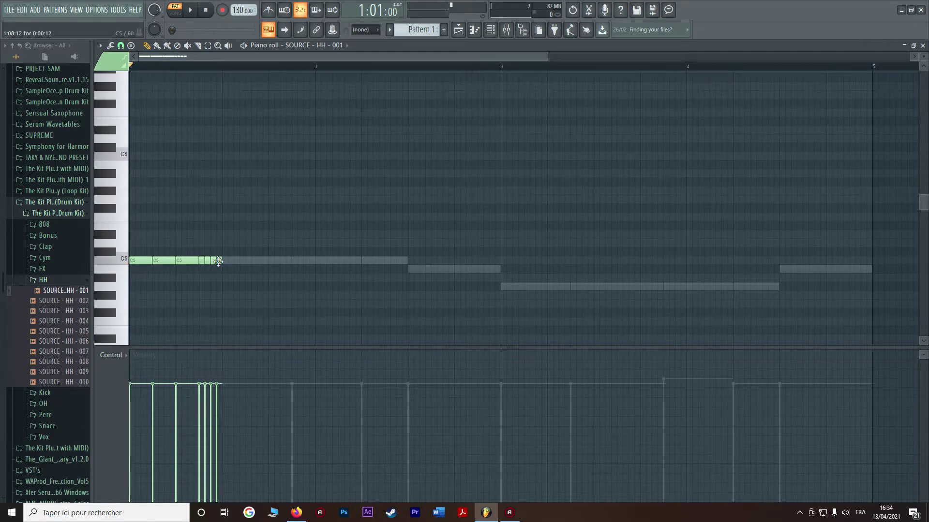
key(space)
key(space)
Step: Add four one-step C5 notes from 1:09 to 1:12 and listen to the pattern
click(222, 263)
mouse_move(245, 262)
mouse_down()
mouse_move(233, 262)
mouse_move(252, 261)
mouse_up()
click(249, 262)
click(257, 262)
click(262, 262)
key(space)
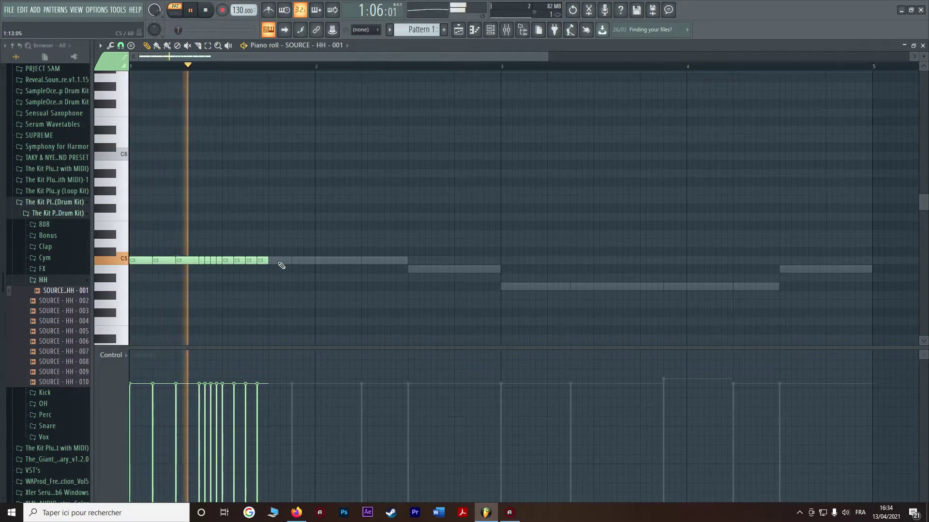
key(space)
Step: Replace the C5 notes from 1:10 to 1:12 with two-step notes at 1:11, 1:13 and 1:15, checking them in playback
right_click(262, 262)
right_click(251, 262)
right_click(240, 262)
click(246, 260)
click(275, 261)
key(space)
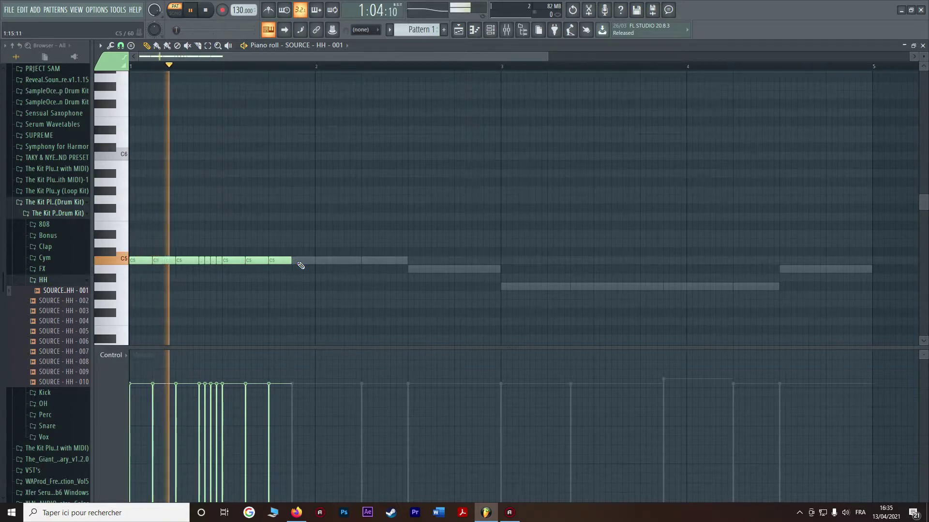
click(303, 261)
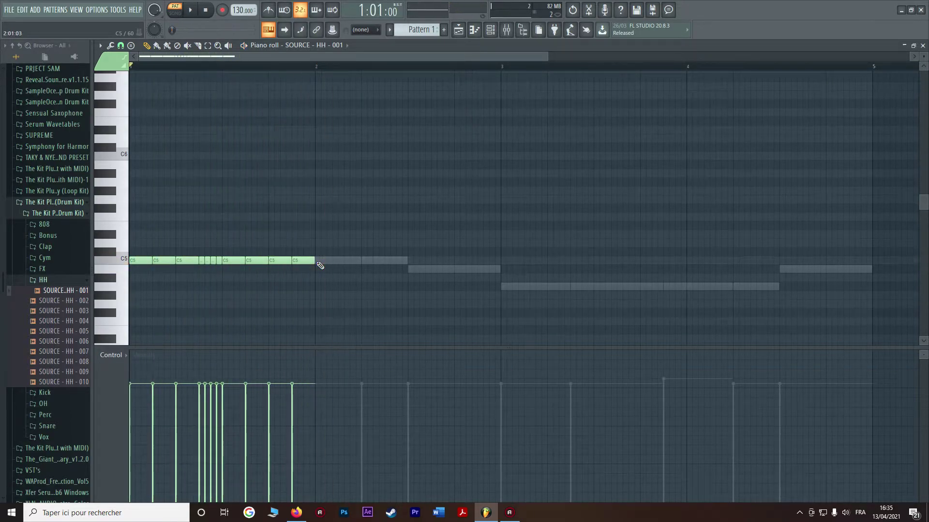
key(space)
key(space)
key(space)
Step: Split the C5 note at 1:13 into one-step notes at 1:13 and 1:14 and play the pattern
drag(284, 263, 279, 261)
click(284, 261)
key(space)
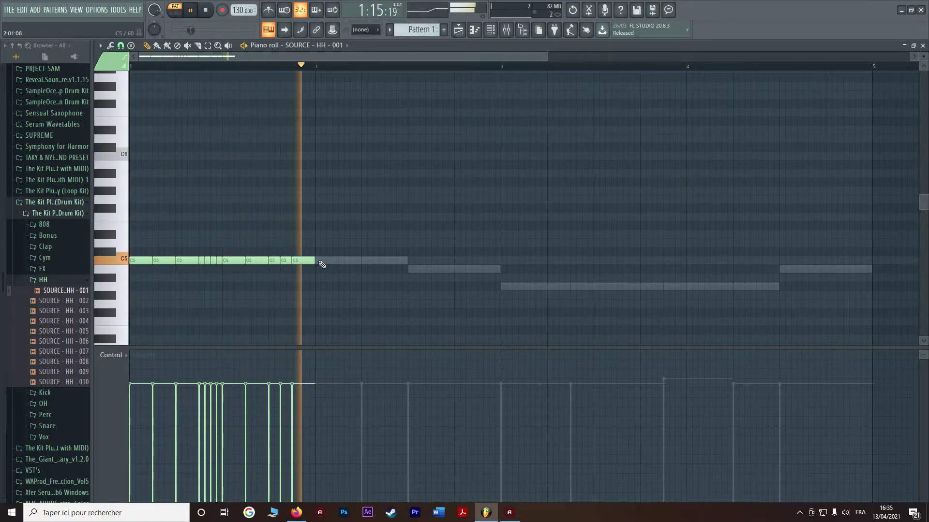
key(space)
Step: Add two-step C5 notes at 2:01, 2:03 and 2:05, listening to the pattern in between
click(322, 260)
drag(326, 261, 321, 261)
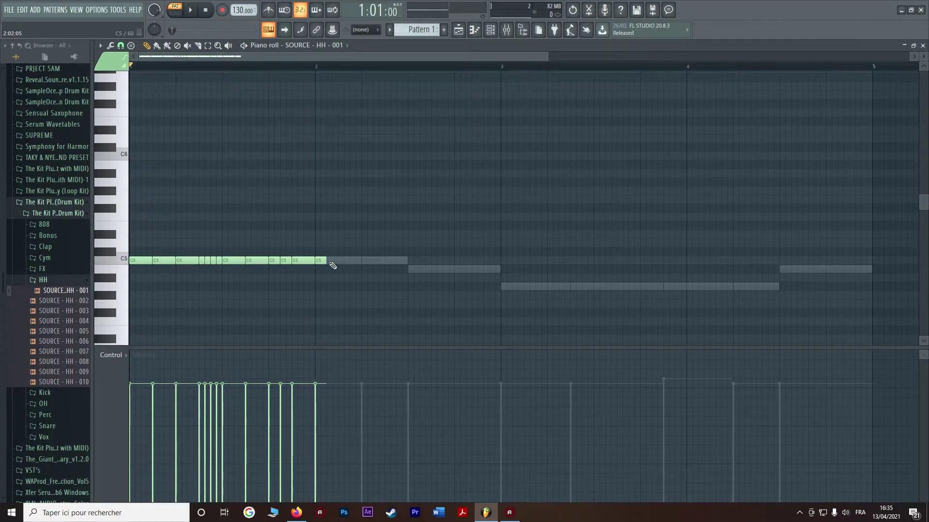
click(338, 264)
drag(343, 261, 361, 262)
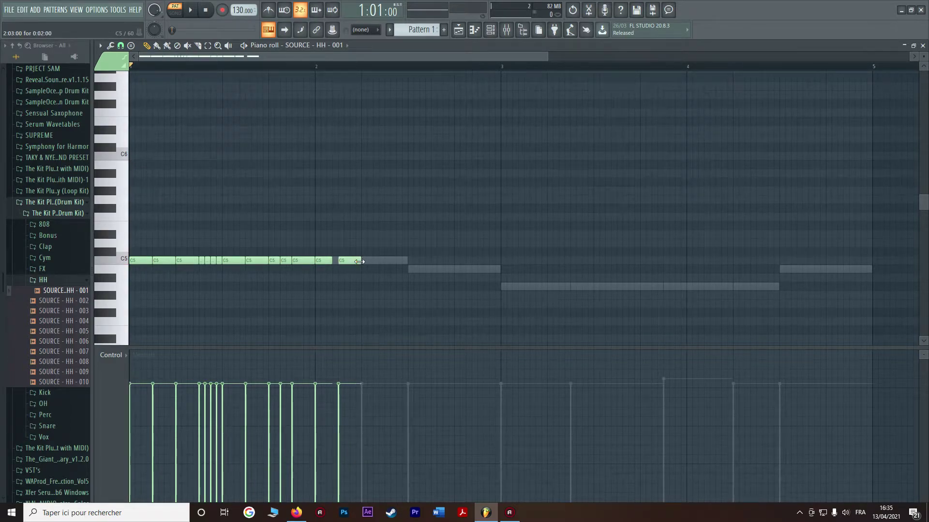
key(space)
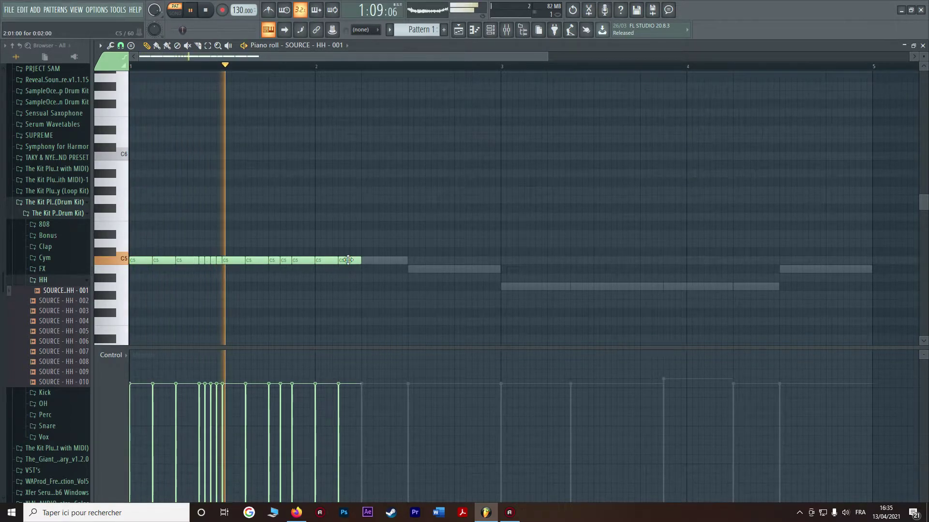
click(375, 261)
key(space)
drag(375, 260, 370, 261)
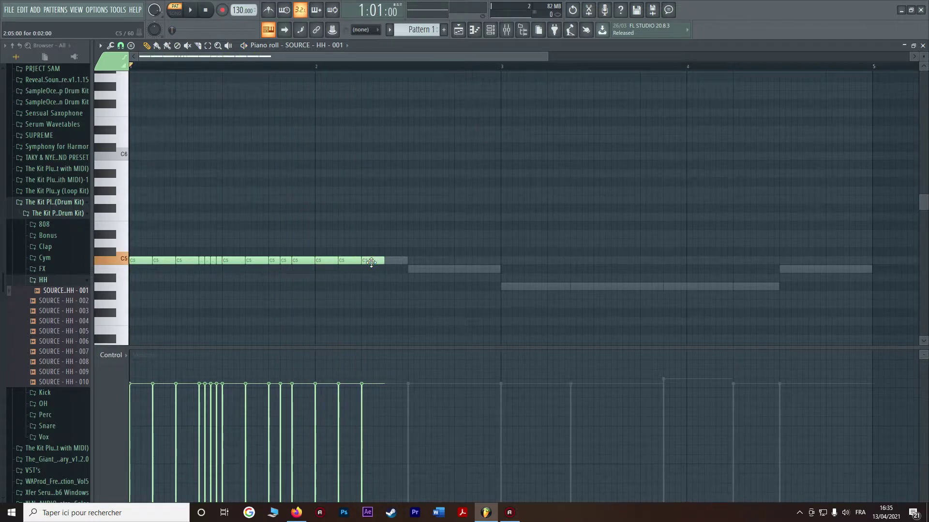
Step: Continue the hi-hats with two-step C5 notes at 2:07, 2:09, 2:11 and 2:13, checking playback
click(392, 261)
click(415, 261)
click(446, 261)
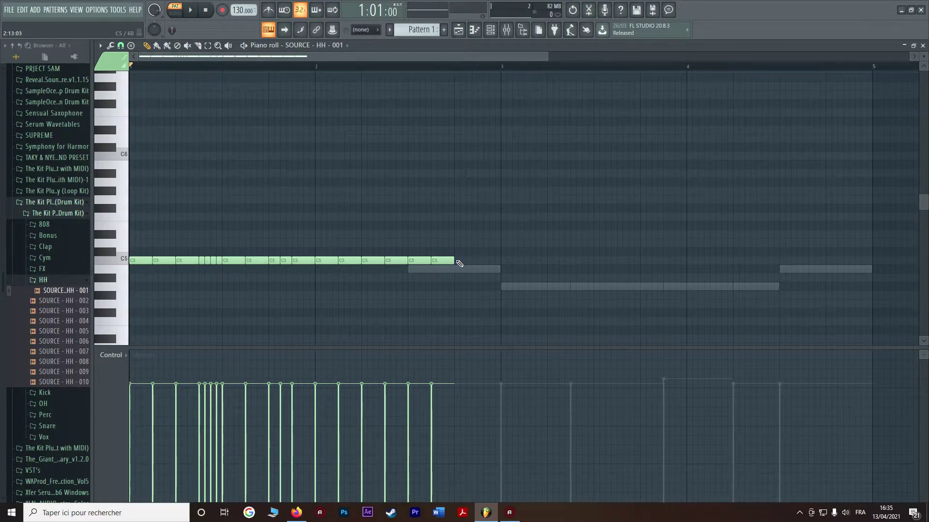
key(space)
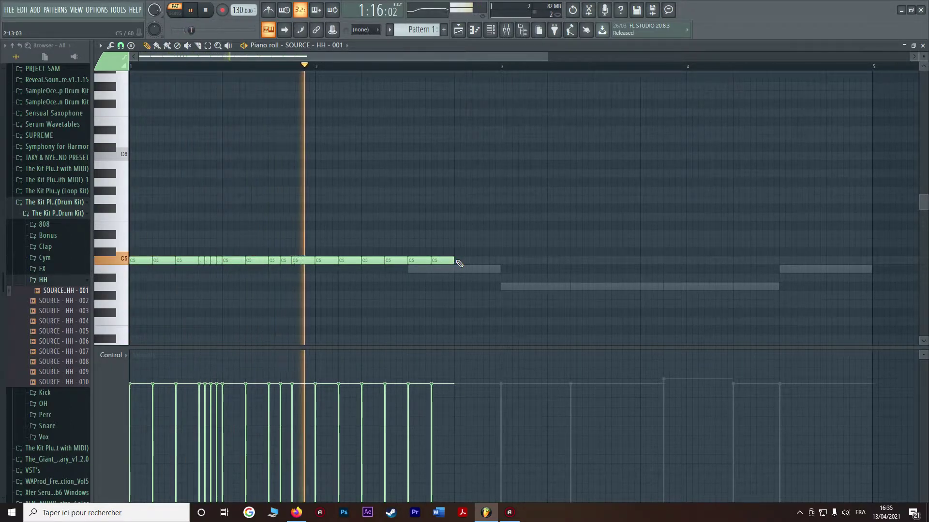
key(space)
click(467, 261)
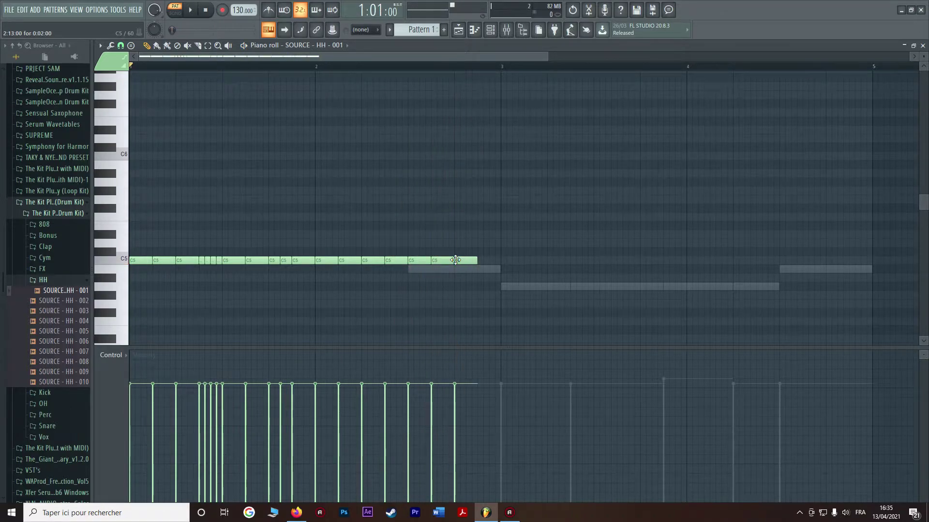
Step: Create a roll of four half-step C5 notes starting at 2:15
click(488, 263)
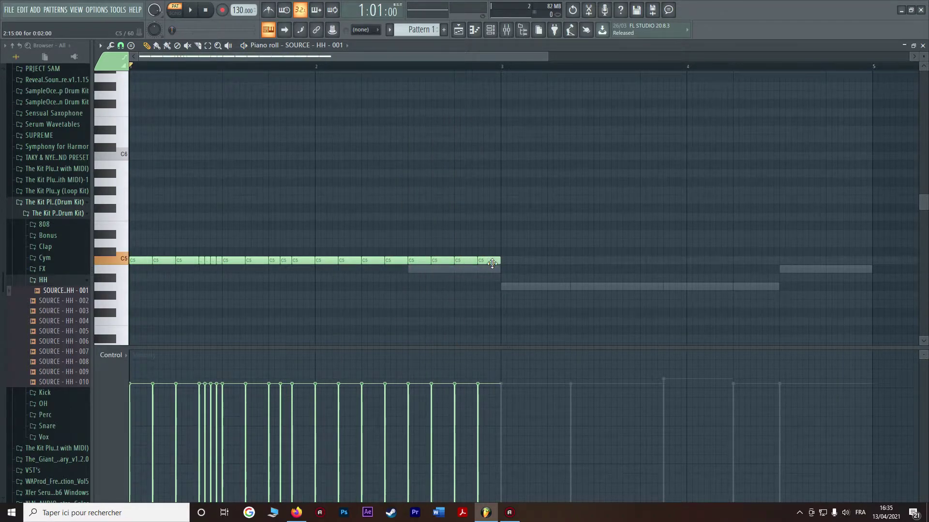
drag(495, 261, 483, 261)
click(484, 262)
click(490, 262)
click(496, 262)
Step: Add two-step C5 notes at 3:01, 3:03, 3:05 and 3:07 and play the pattern to check them
click(502, 261)
drag(503, 261, 520, 264)
key(space)
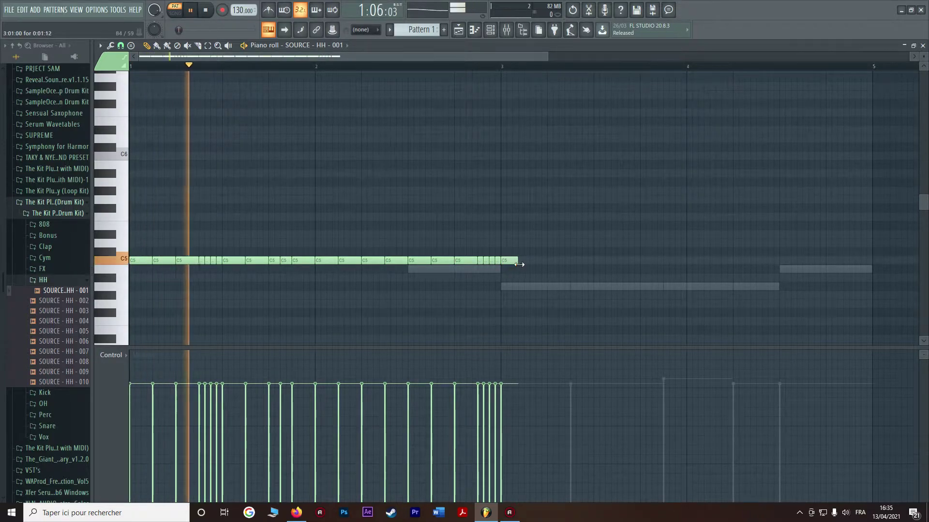
click(533, 262)
click(556, 260)
click(579, 262)
key(space)
drag(579, 261, 575, 263)
key(space)
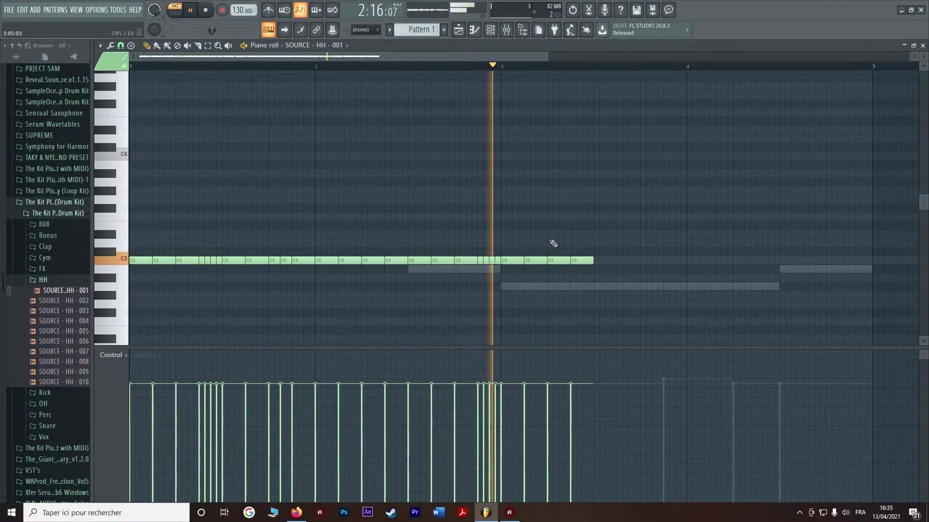
key(space)
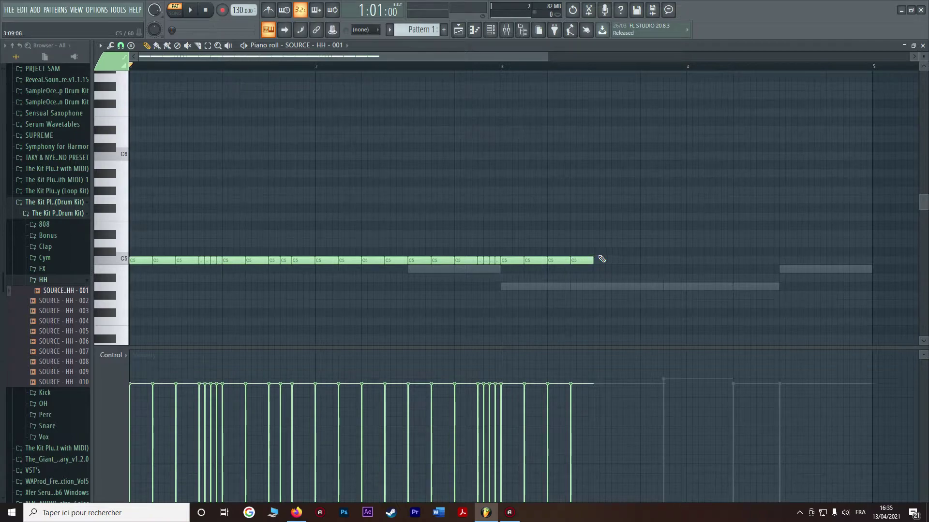
Step: Duplicate the C5 notes from 1:01 to 2:13 one step later, between the originals, and play the denser hi-hat pattern
drag(133, 272, 475, 256)
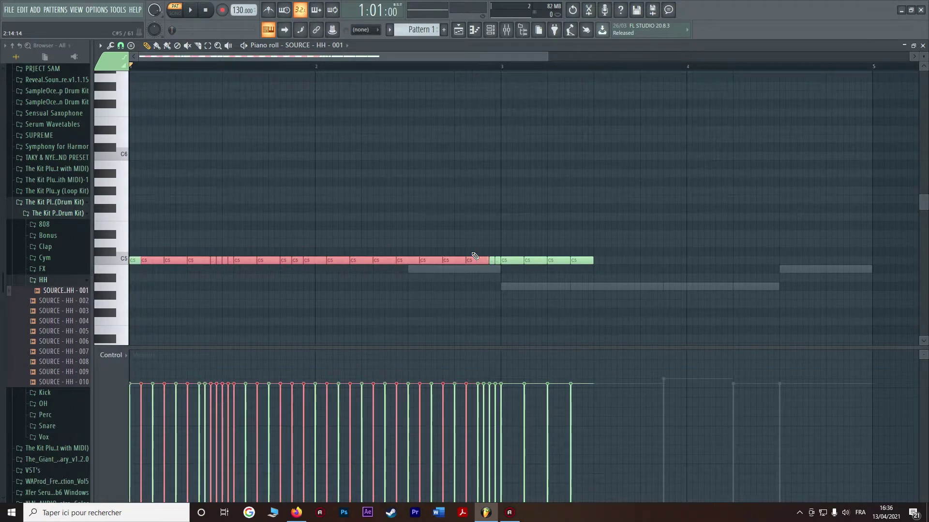
scroll(339, 261, up, 1)
drag(345, 261, 473, 263)
right_click(473, 263)
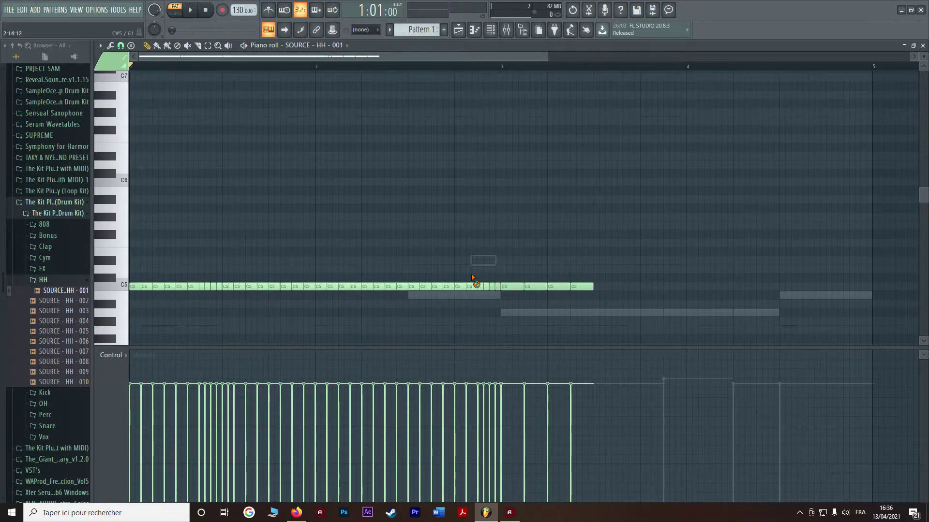
key(ctrl+z)
right_click(498, 265)
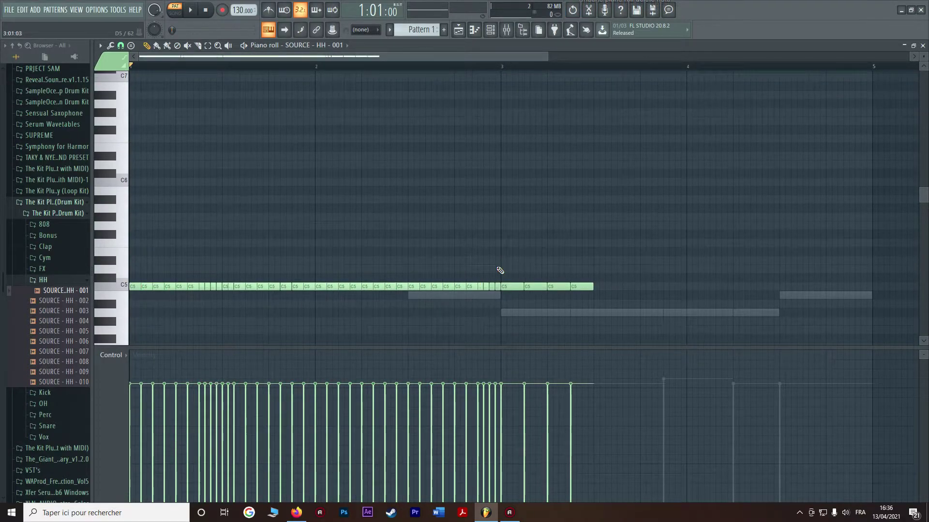
key(space)
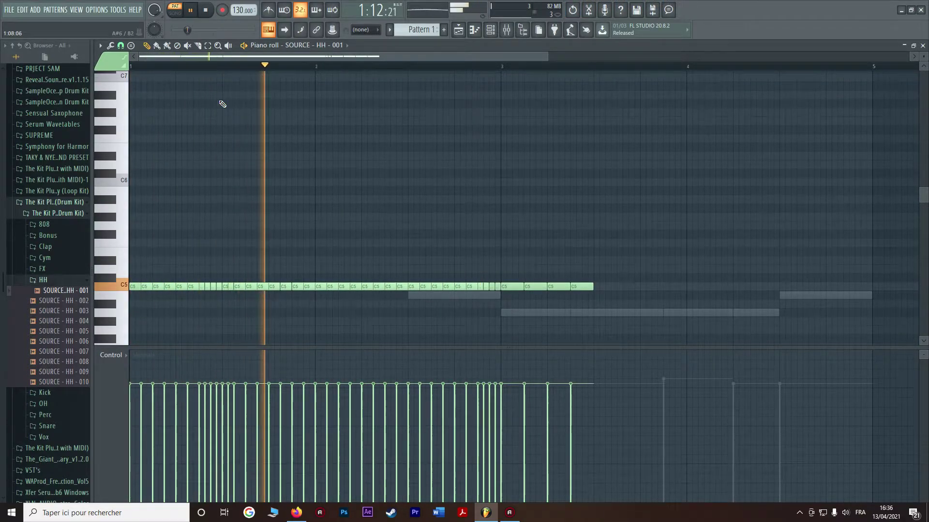
Step: Replace the dense hi-hat notes with the copied, sparser C5 pattern and shift it to start at 1:01
key(space)
mouse_move(134, 284)
mouse_down()
mouse_move(523, 300)
mouse_move(554, 288)
mouse_move(139, 288)
mouse_up()
click(140, 288)
click(156, 286)
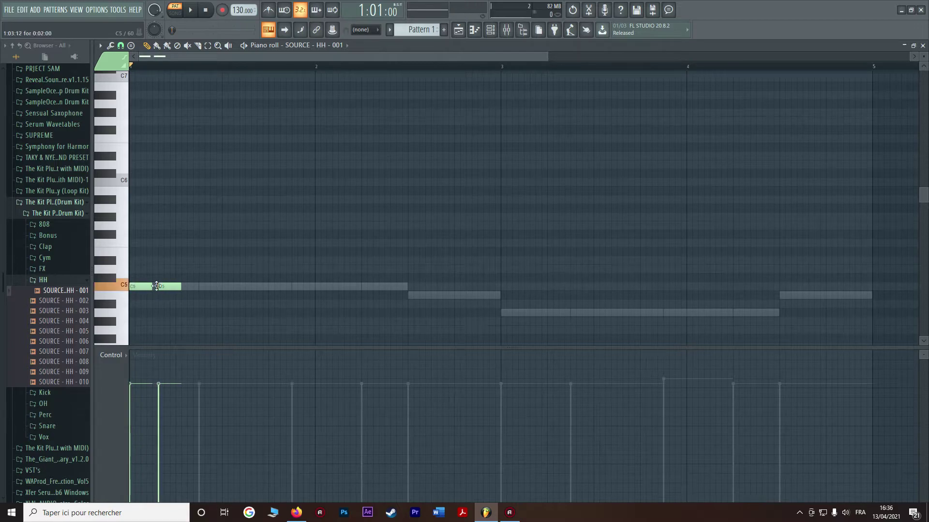
right_click(164, 286)
right_click(140, 286)
key(ctrl+v)
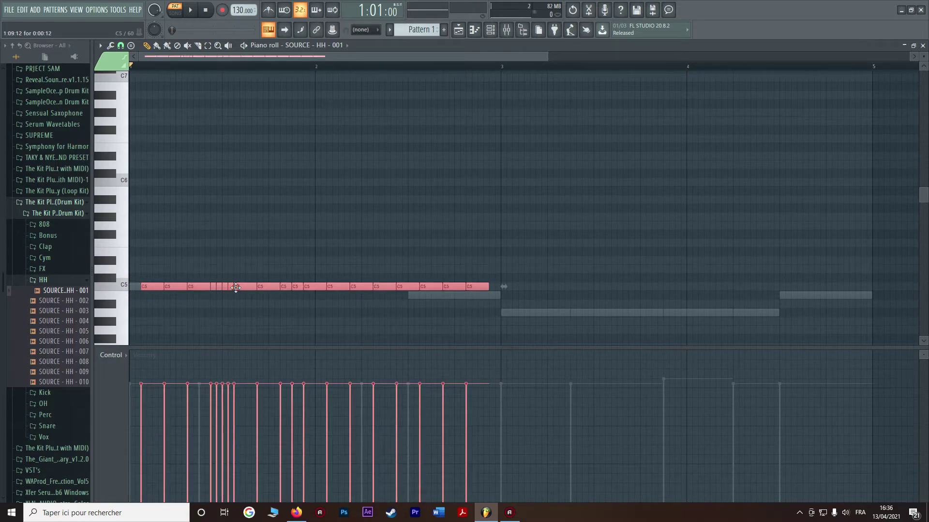
drag(234, 289, 211, 288)
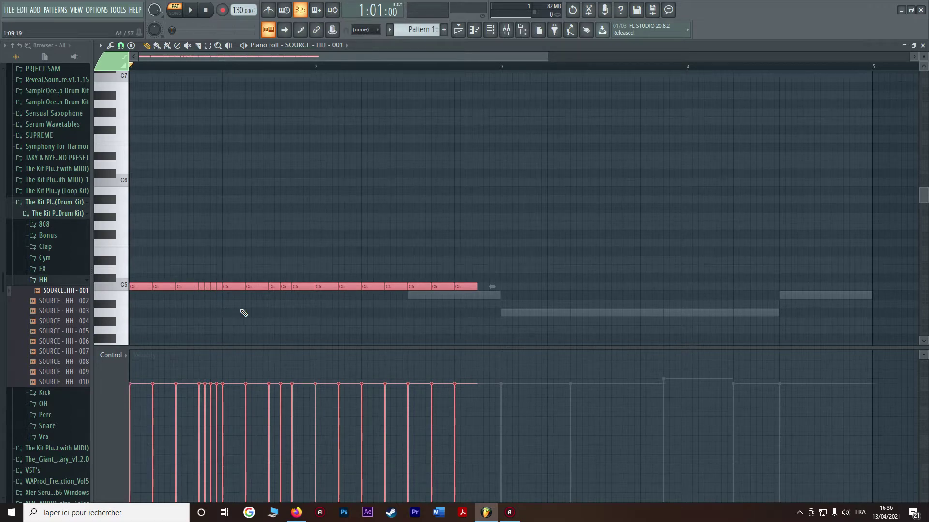
Step: Paste a second copy of the C5 pattern at 3:01, add a two-step C5 note at 2:15 and play the result
key(ctrl+v)
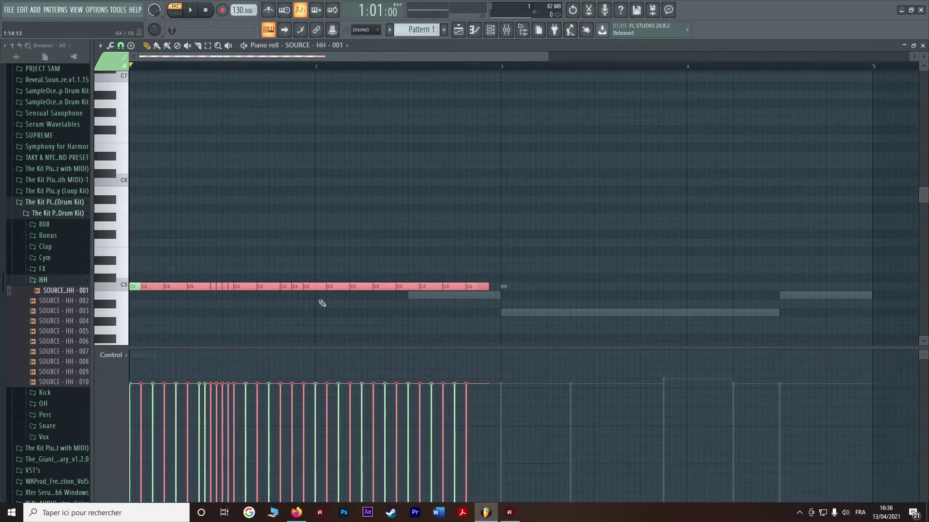
drag(478, 286, 839, 285)
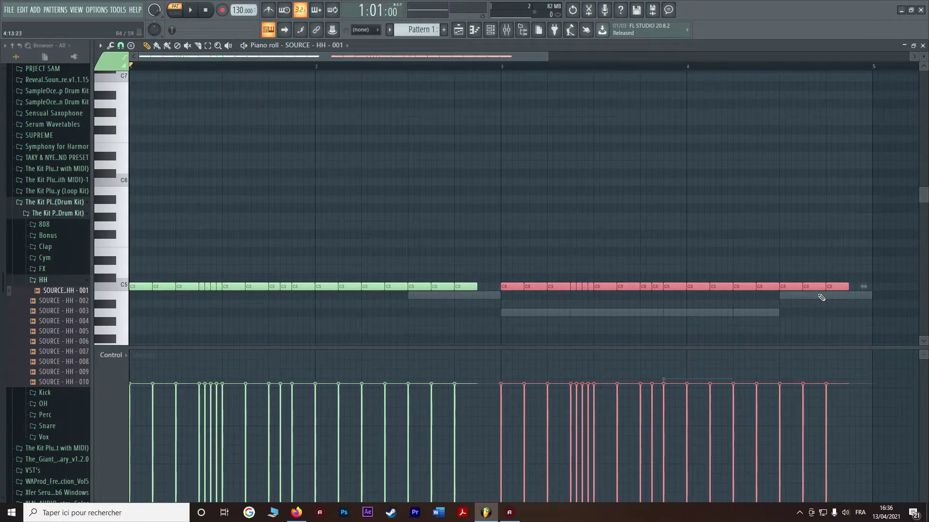
click(468, 273)
click(482, 286)
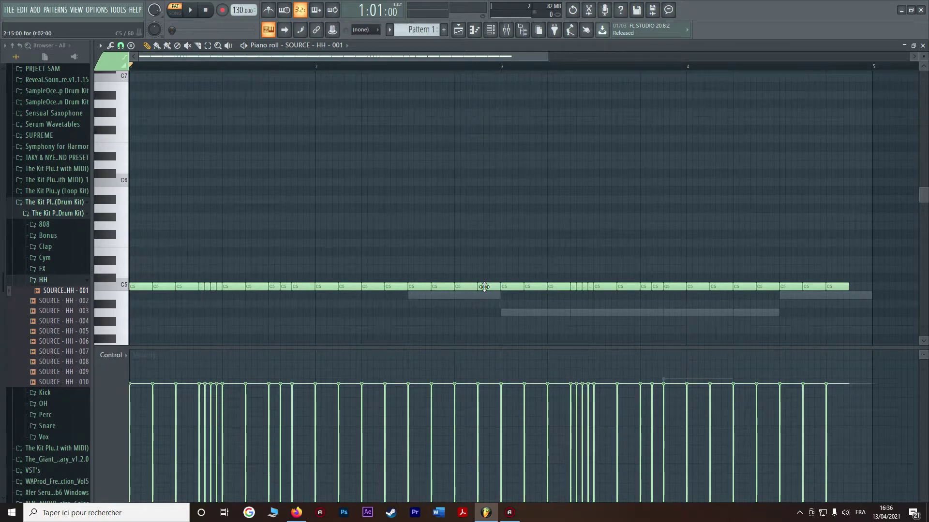
key(space)
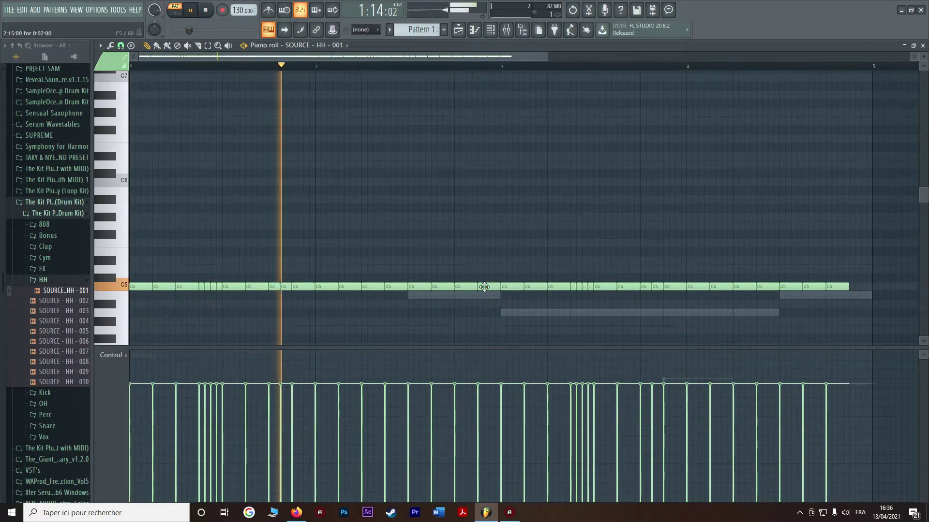
key(space)
Step: Create a roll of four half-step C5 notes at 2:07, play the pattern, and add a one-step C5 note at 4:15
drag(405, 286, 382, 287)
click(396, 287)
key(space)
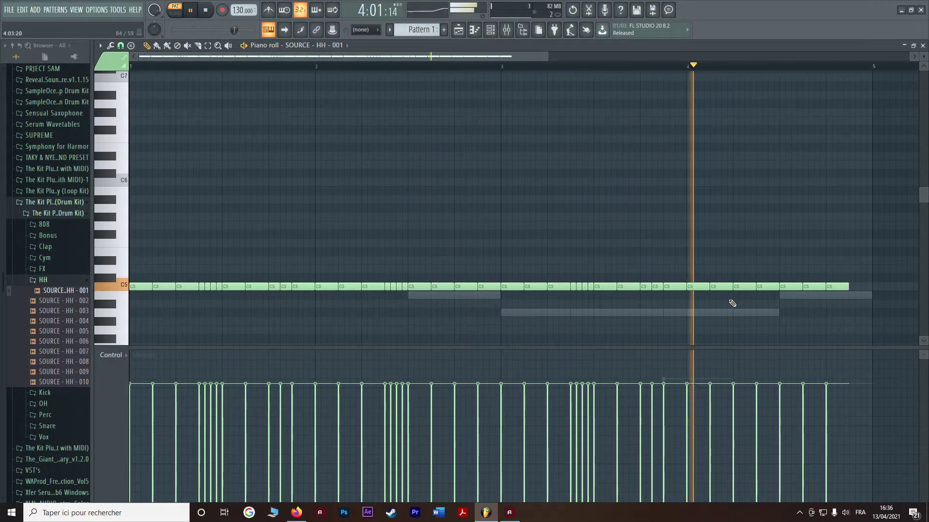
key(space)
click(851, 287)
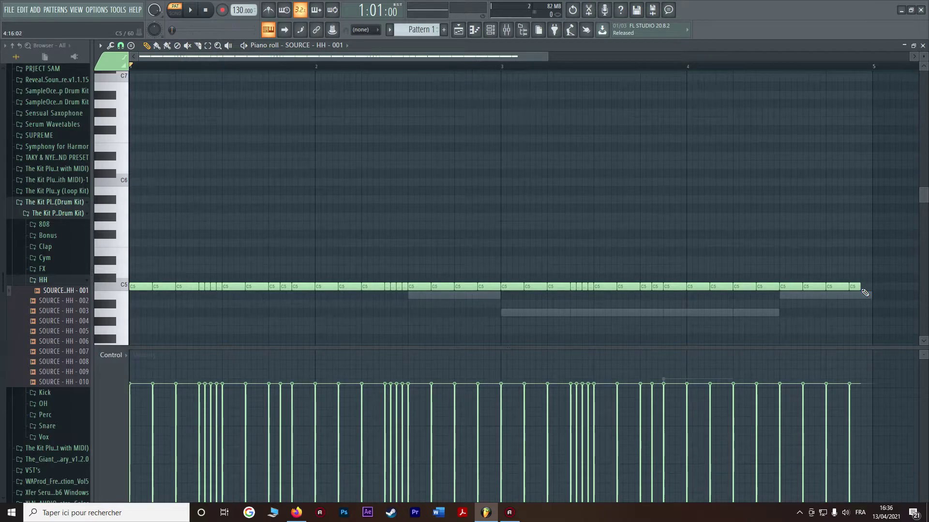
Step: Close the piano roll and split Pattern 1 by channel into separate patterns for the 808 and the hi-hat
click(922, 45)
mouse_move(548, 200)
mouse_down()
mouse_move(565, 197)
mouse_move(539, 200)
mouse_up()
click(105, 64)
click(243, 158)
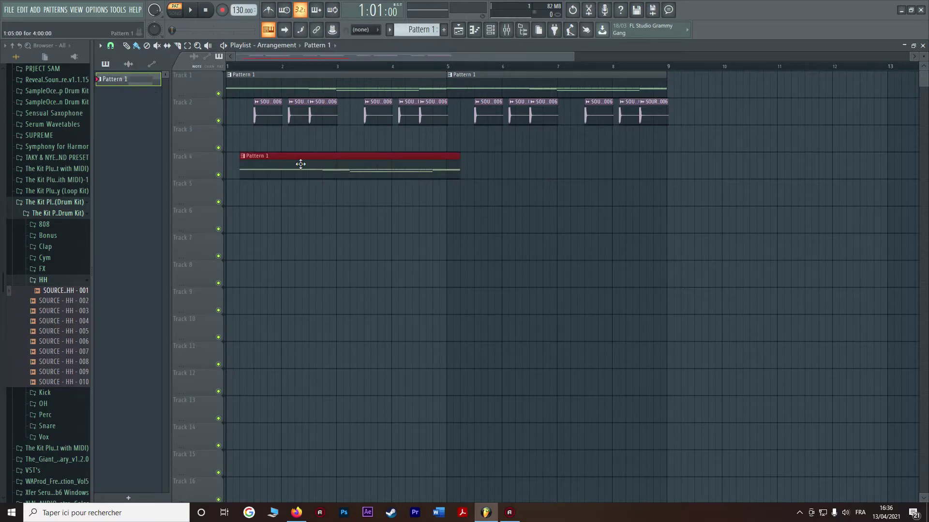
right_click(256, 165)
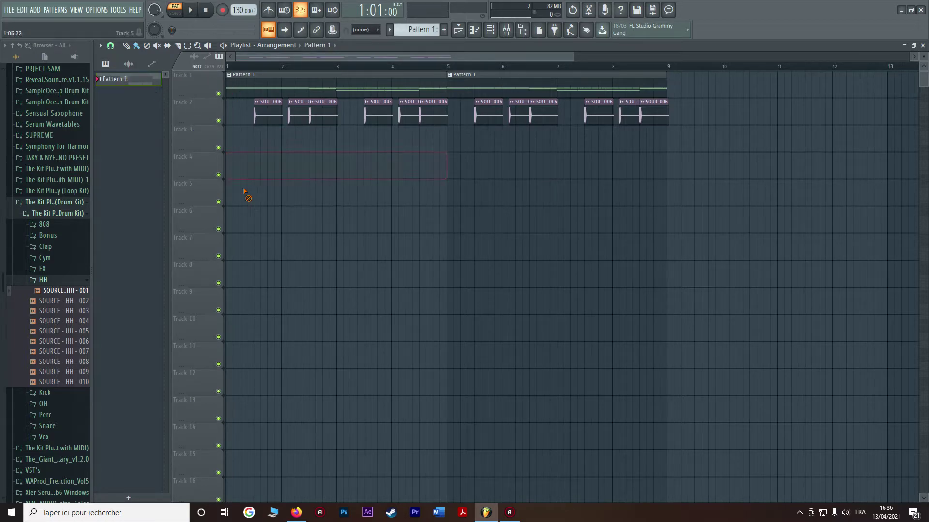
right_click(145, 79)
click(183, 228)
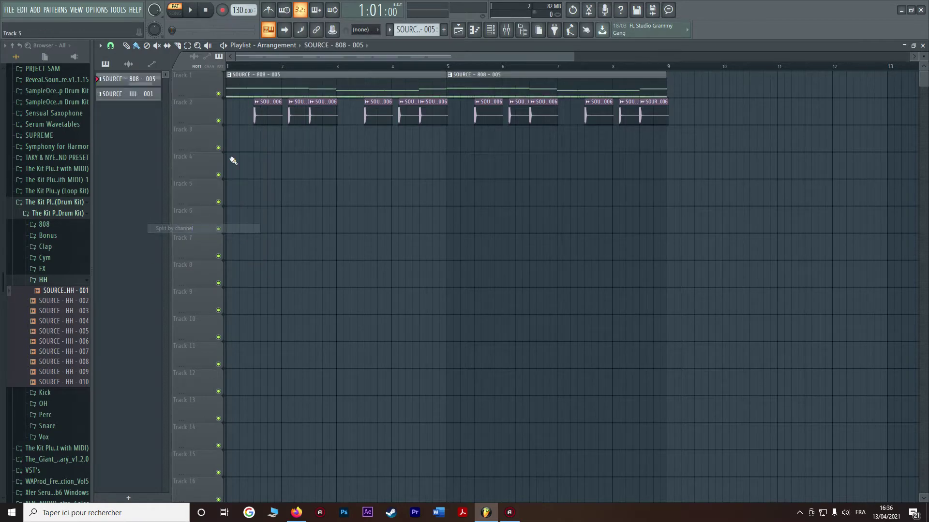
Step: Arrange the two 808 clips on Track 1 and the two hi-hat clips on Track 3, starting at bars 1 and 5
drag(412, 112, 417, 187)
drag(466, 130, 454, 299)
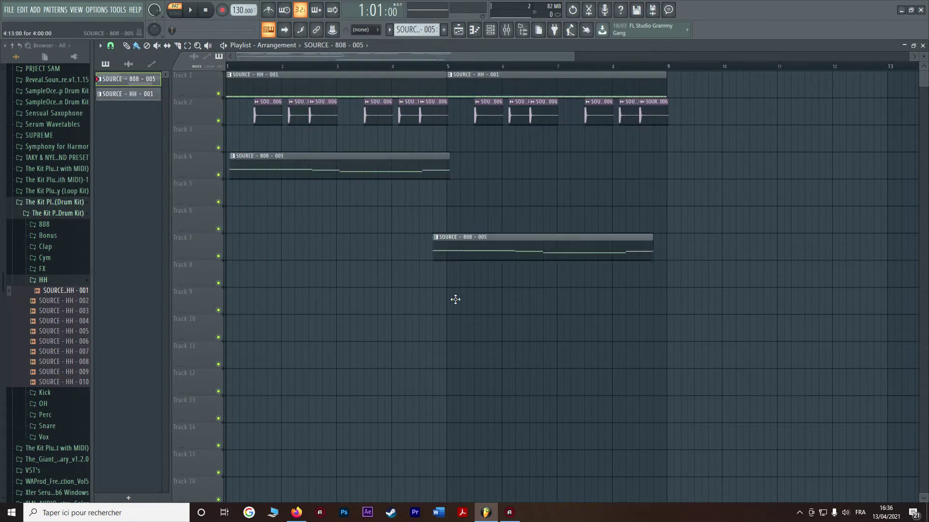
drag(382, 87, 440, 249)
drag(495, 70, 497, 368)
drag(311, 166, 308, 85)
drag(473, 277, 503, 66)
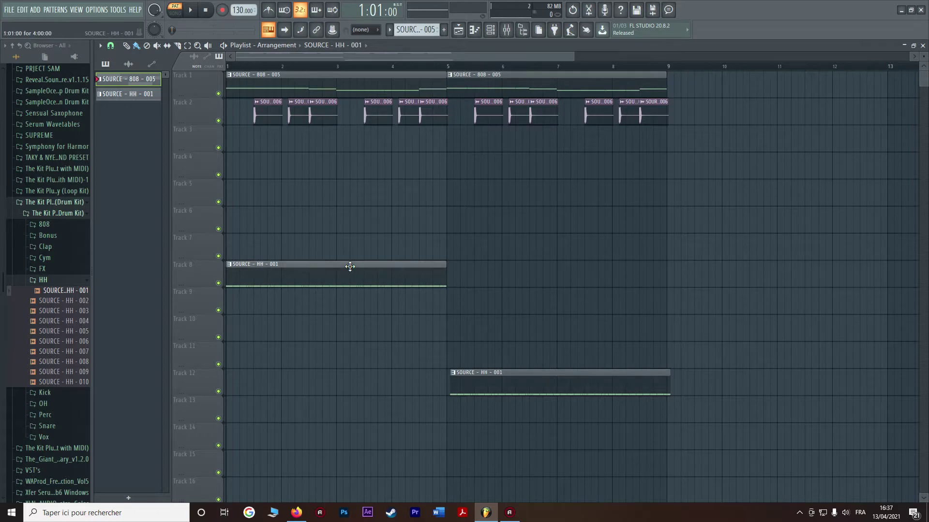
drag(341, 270, 317, 130)
drag(481, 376, 472, 127)
Step: Switch playback to song mode and listen to the full arrangement
key(space)
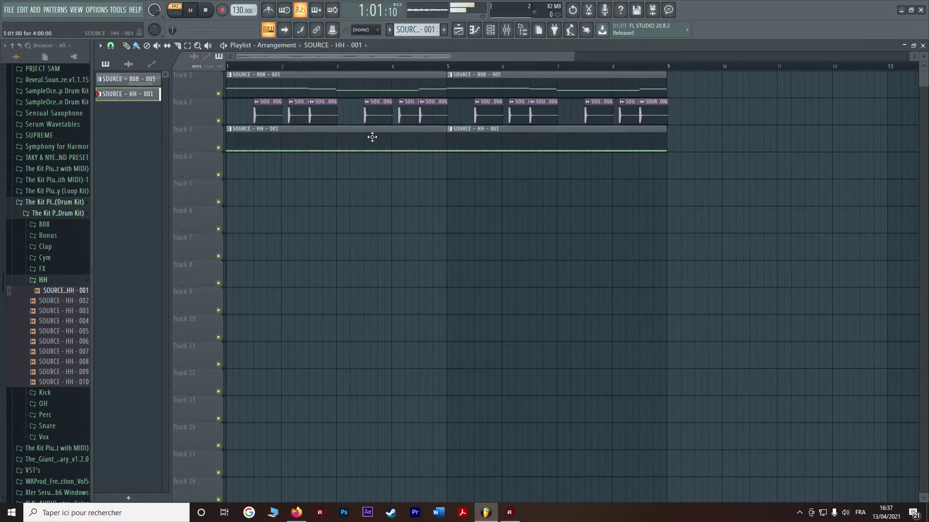
key(l)
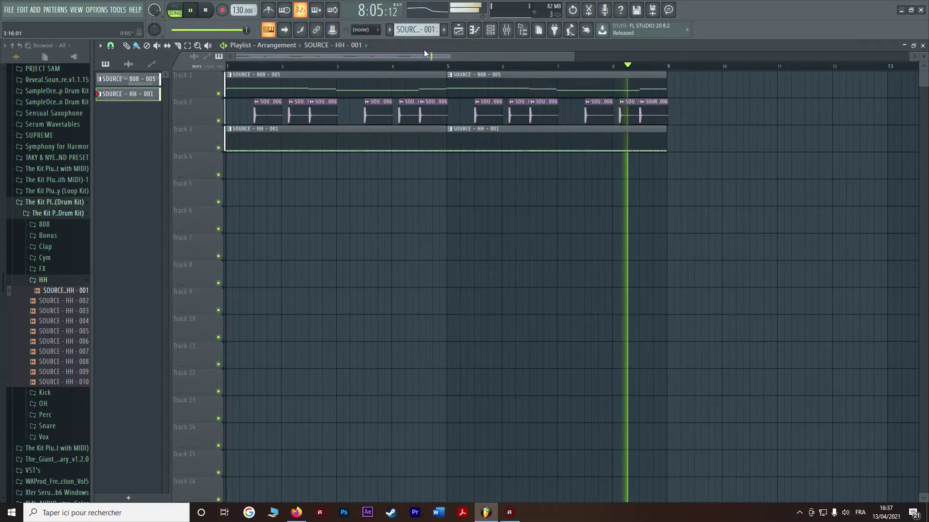
key(space)
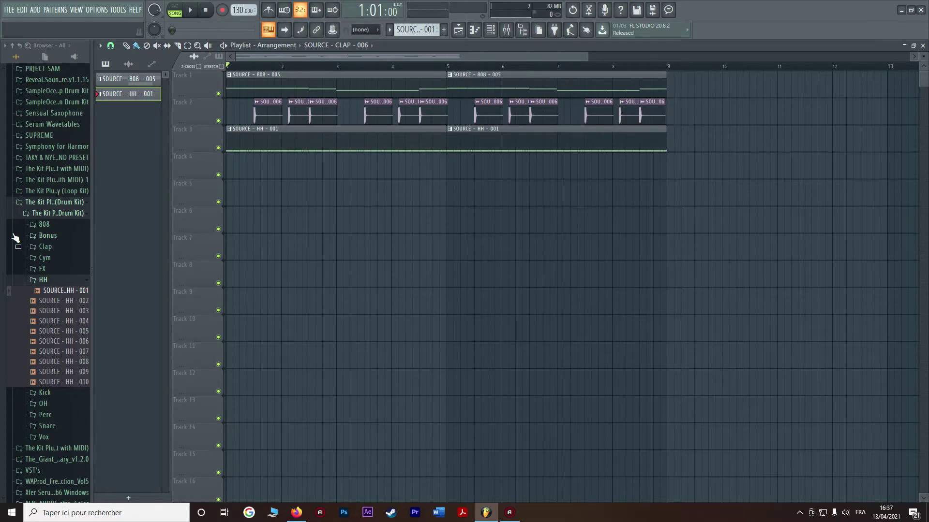
Step: Audition the kick samples, place SOURCE - KICK - 009 on Track 4 at bar 5, and play from 4:13
click(41, 280)
click(44, 291)
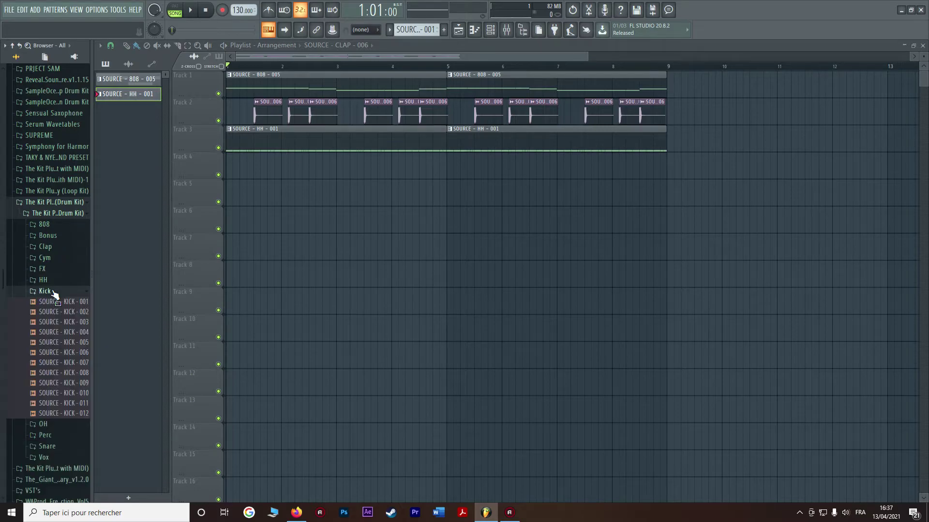
click(43, 332)
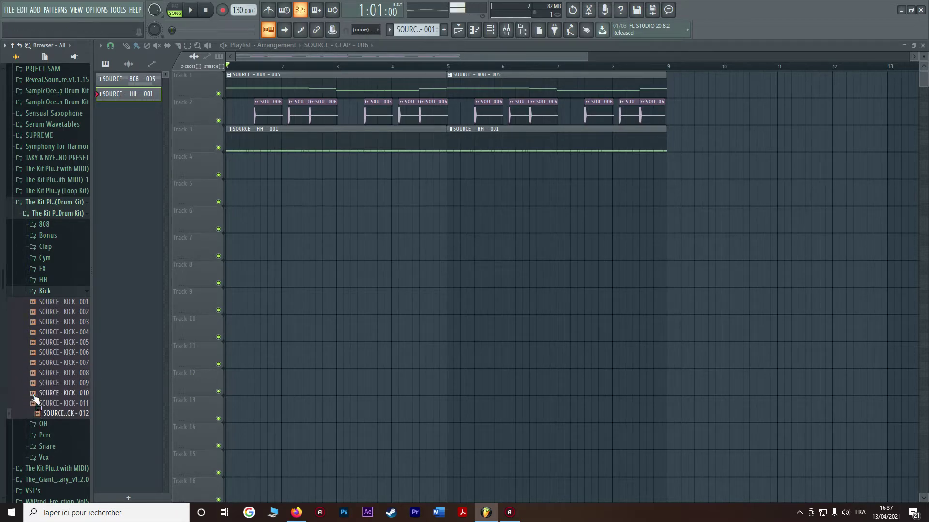
drag(39, 387, 447, 171)
key(space)
click(434, 67)
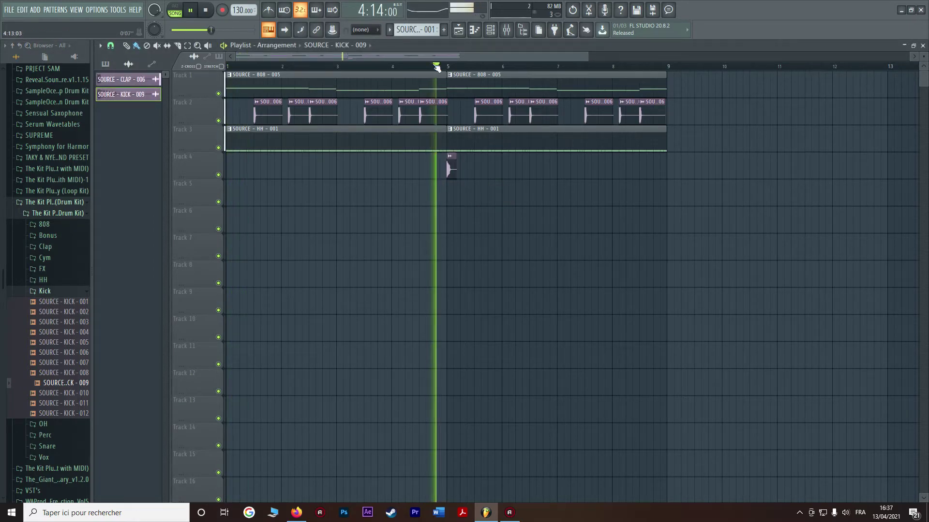
key(space)
Step: Add SOURCE - KICK - 009 clips on Track 4 at 5:07, 5:15, 6:05 and 6:09, checking them in playback
scroll(484, 175, up, 3)
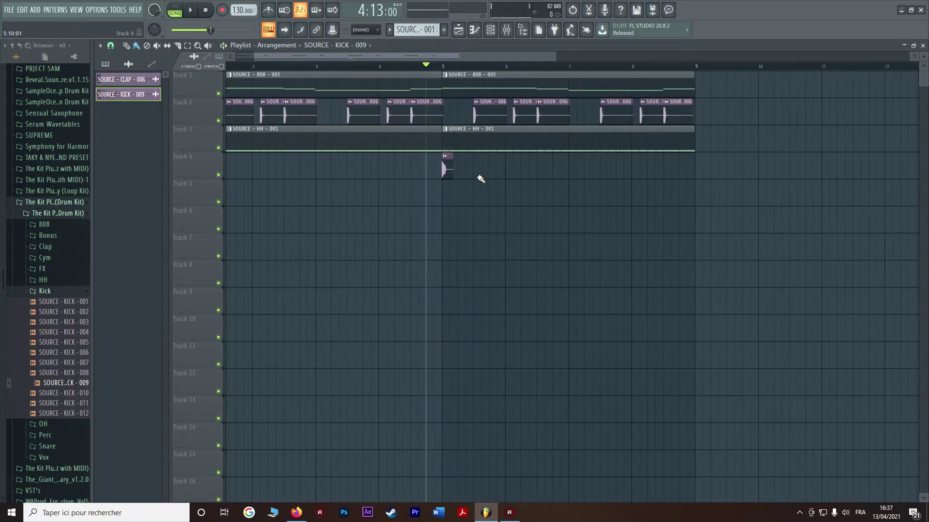
scroll(481, 178, up, 2)
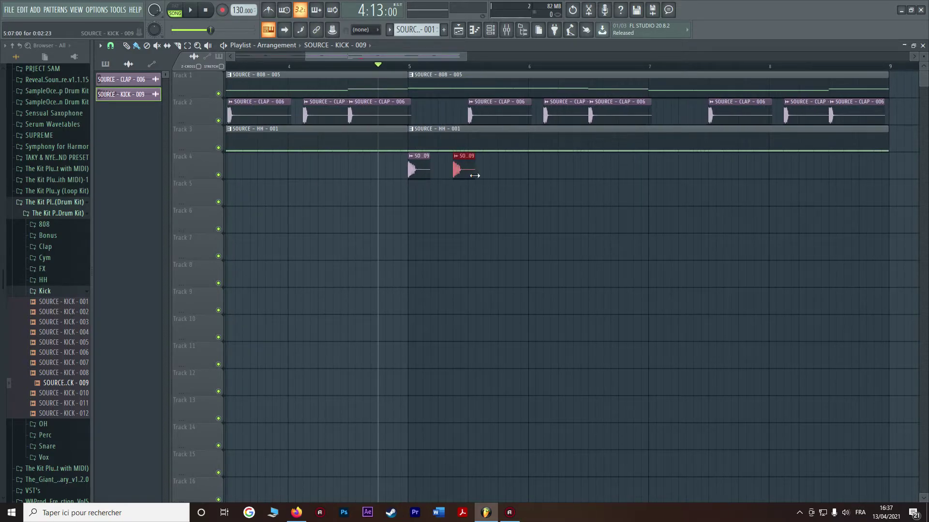
key(space)
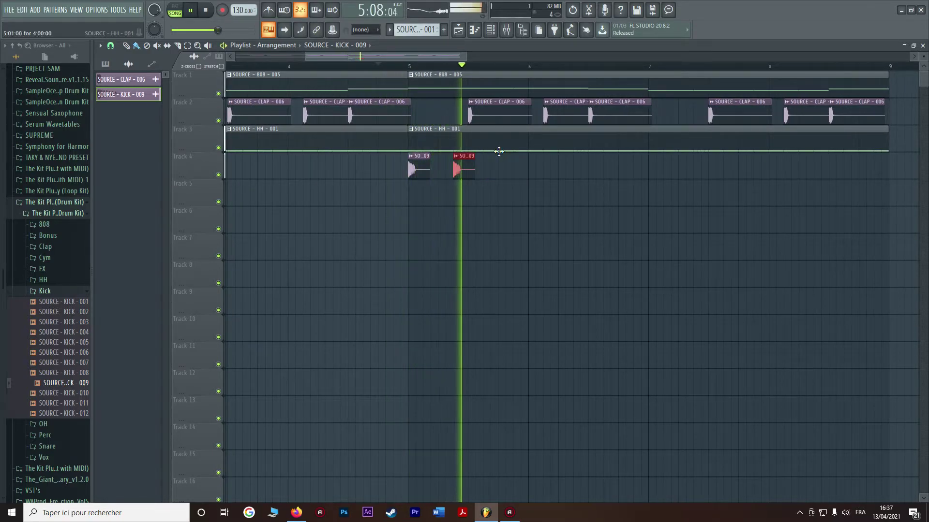
key(space)
click(516, 168)
key(space)
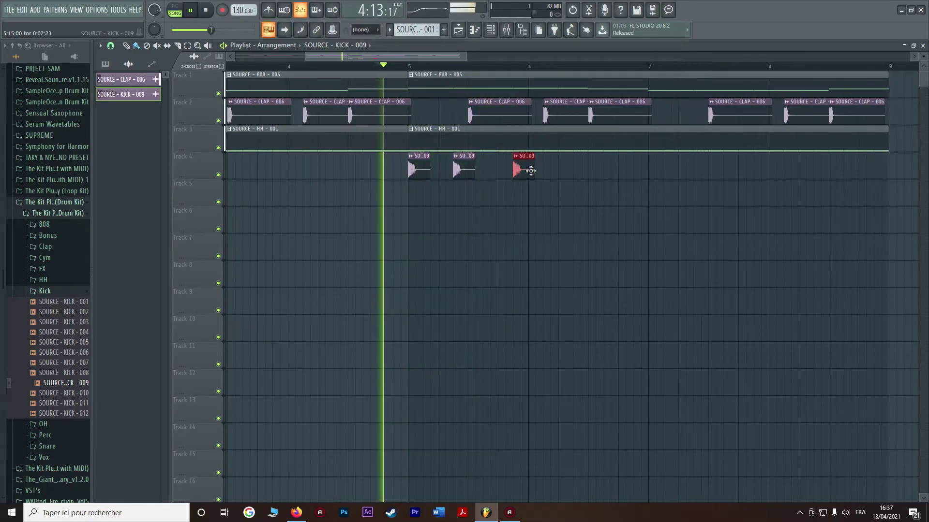
click(560, 169)
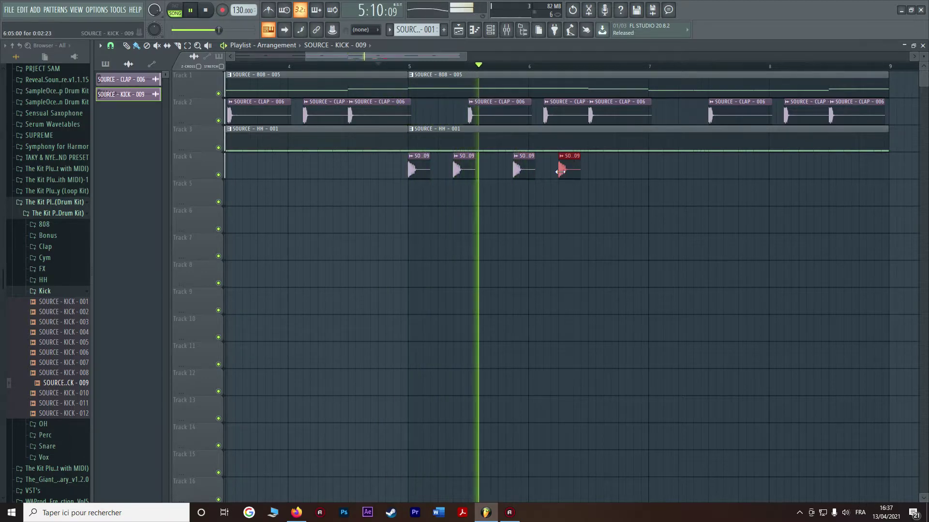
click(591, 171)
key(space)
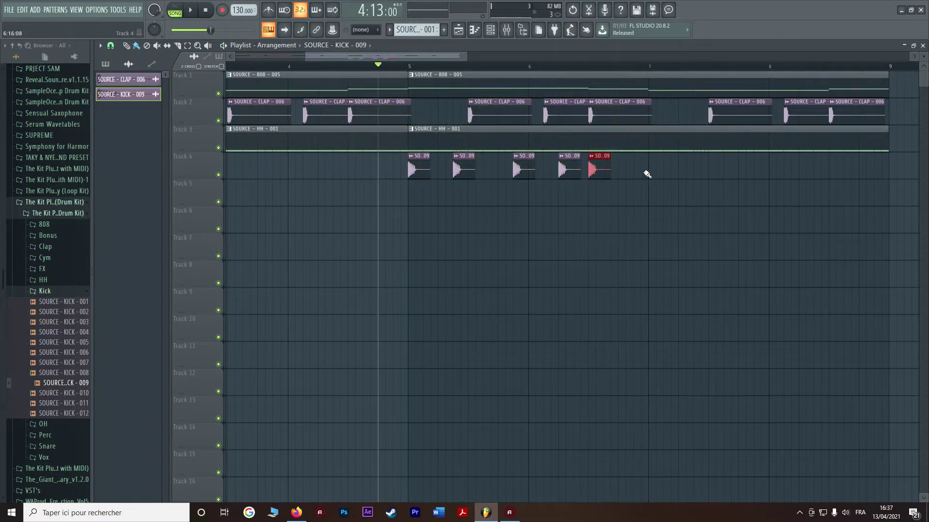
Step: Continue the kicks on Track 4 at 7:01, 7:07, 7:15, 8:05 and 8:09 and play the section to check them
click(650, 169)
key(space)
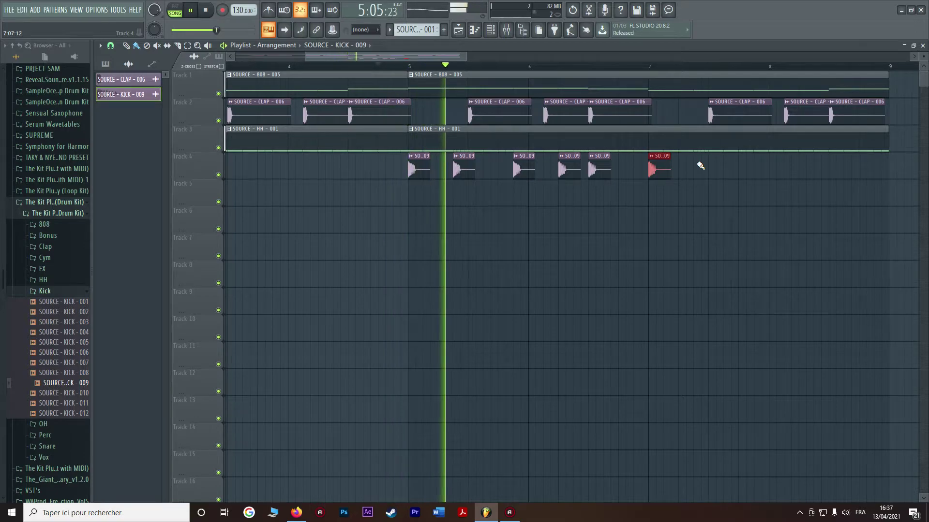
click(697, 168)
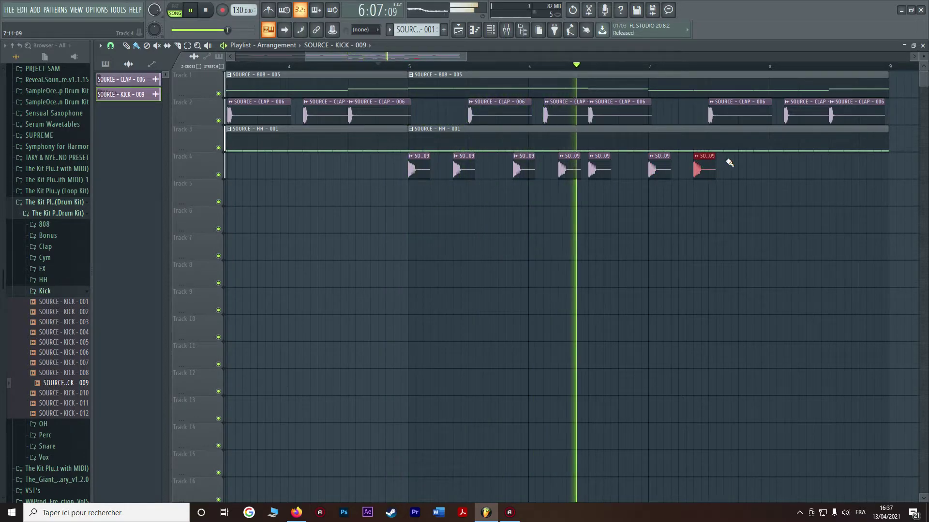
click(759, 170)
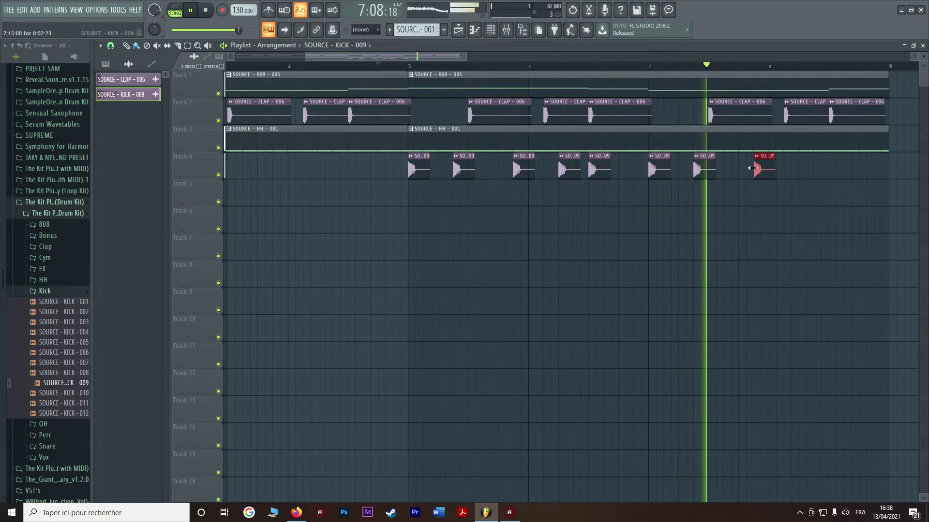
click(801, 171)
click(838, 170)
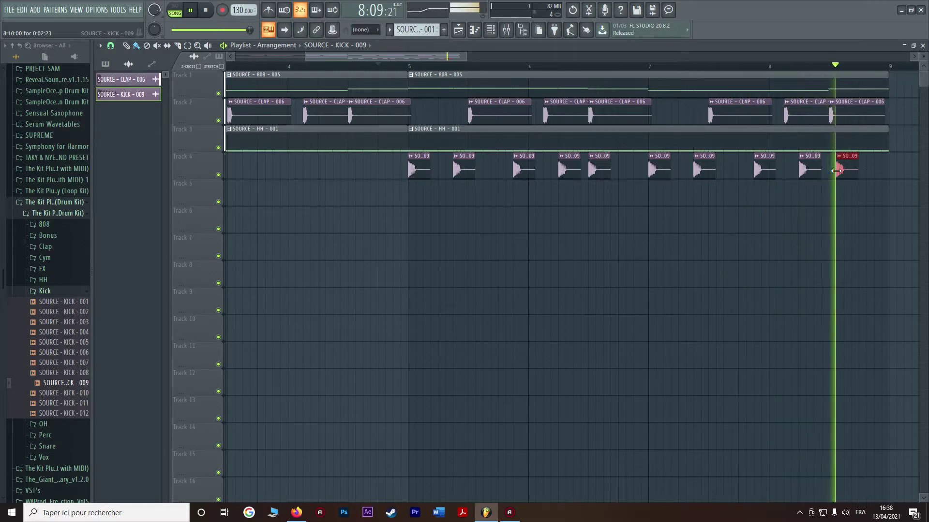
drag(842, 173, 838, 174)
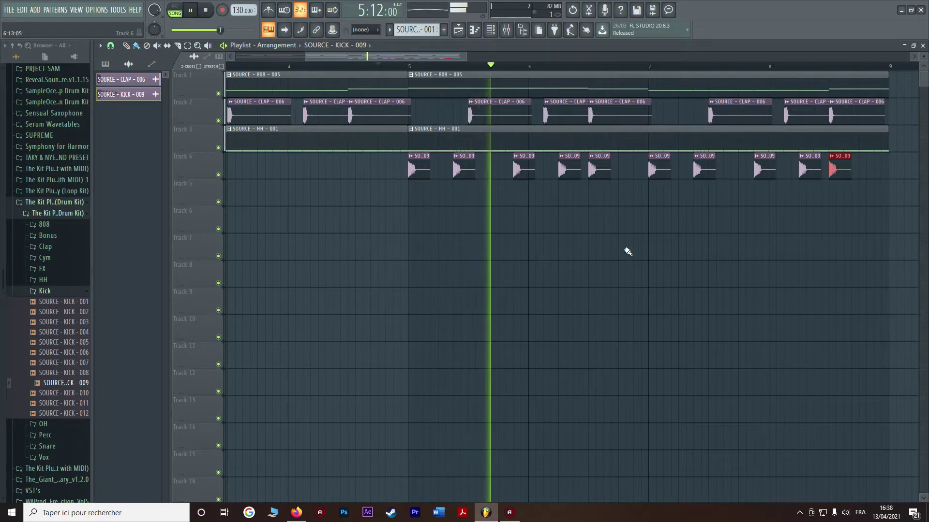
scroll(561, 247, down, 2)
scroll(512, 248, down, 1)
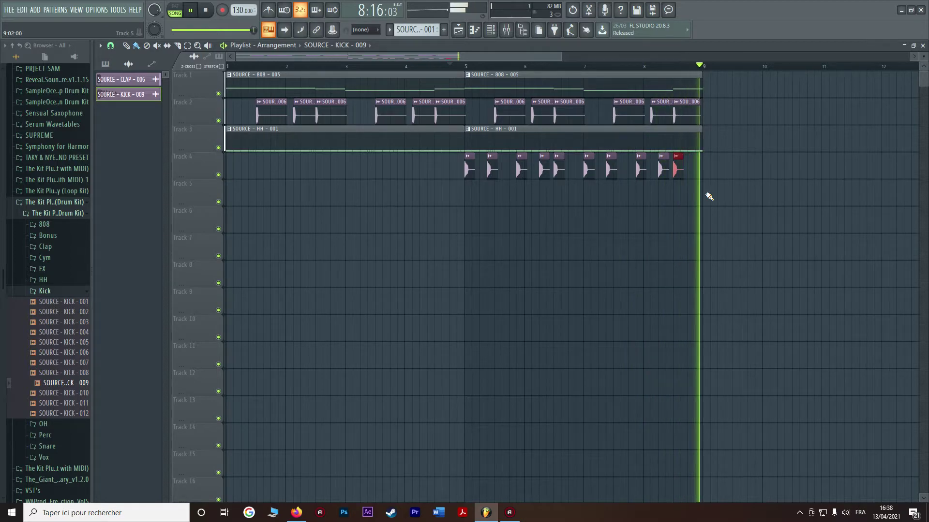
key(space)
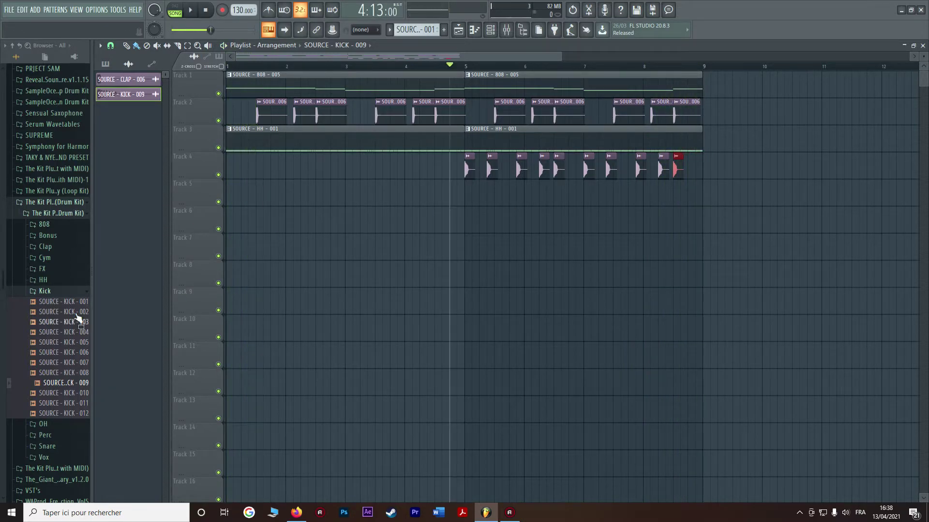
Step: Audition several snare samples and place SOURCE - SNARE - 001 on Track 5 at 5:12
click(58, 291)
click(44, 269)
click(44, 270)
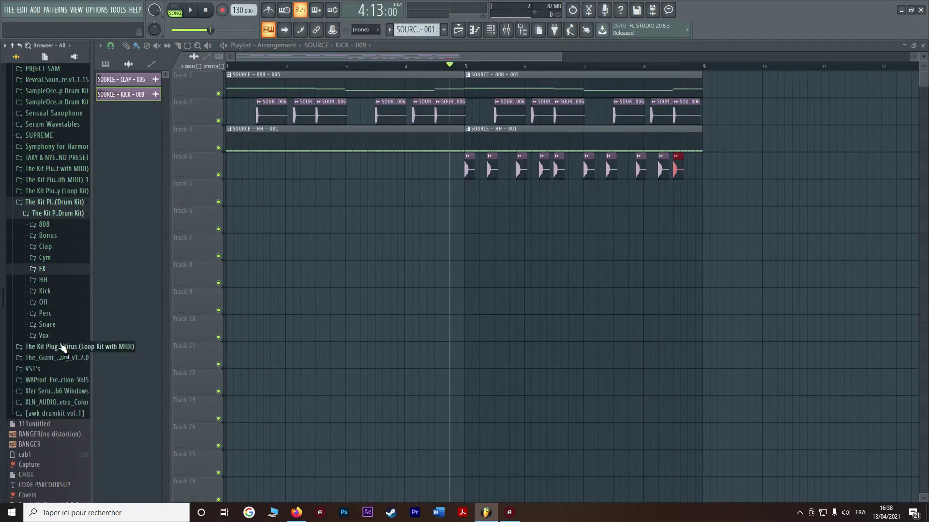
click(47, 324)
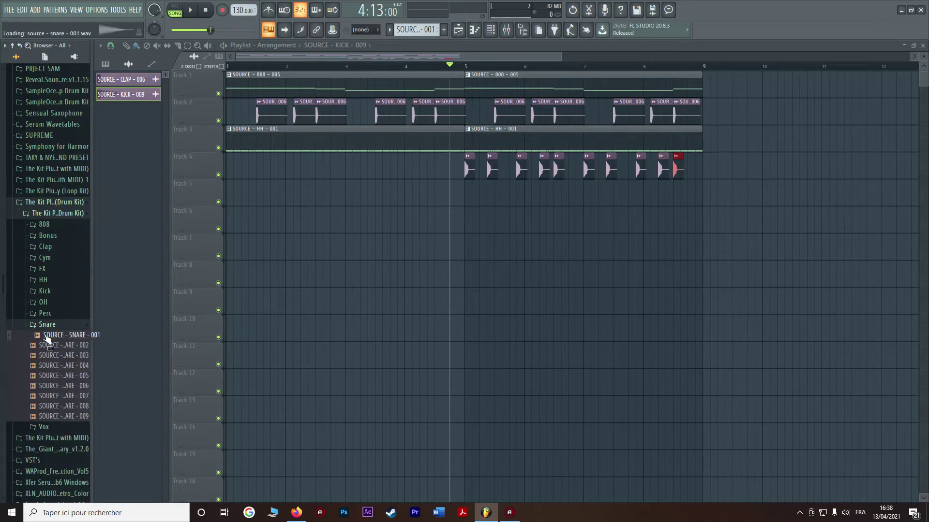
click(43, 395)
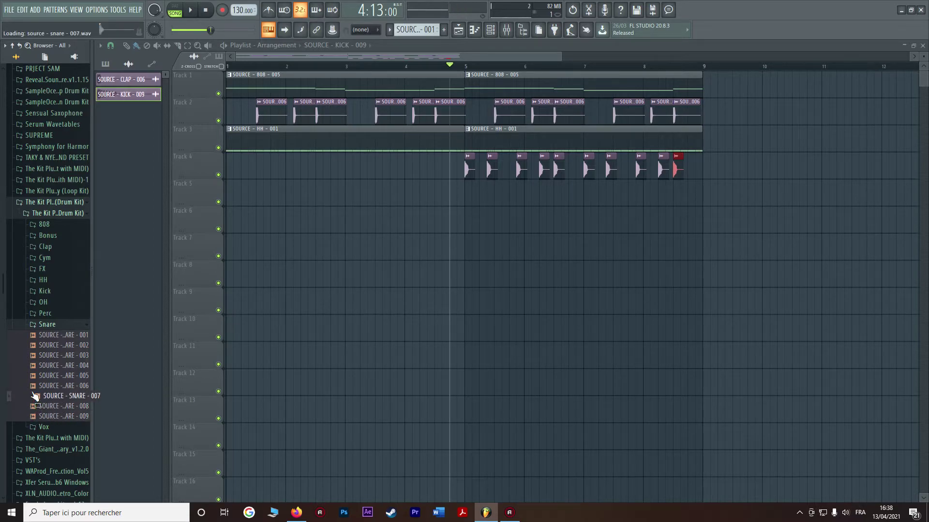
click(33, 358)
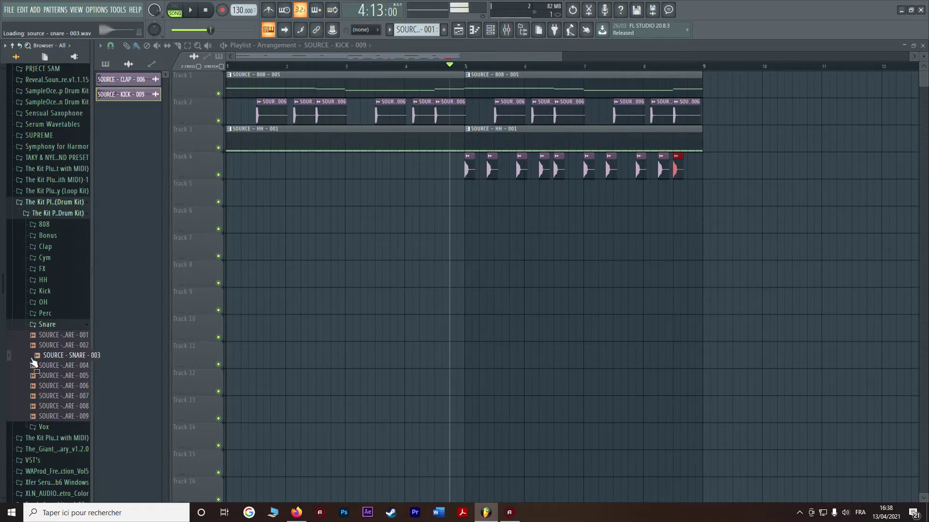
click(38, 335)
drag(36, 345, 508, 196)
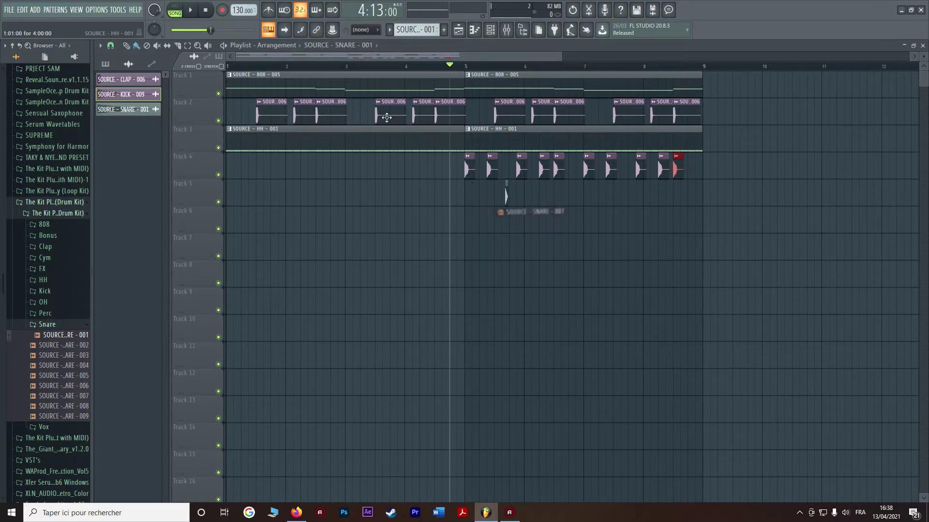
Step: Play the section with the snare and shift its clip on Track 5 to 5:15, beneath the kick
click(195, 18)
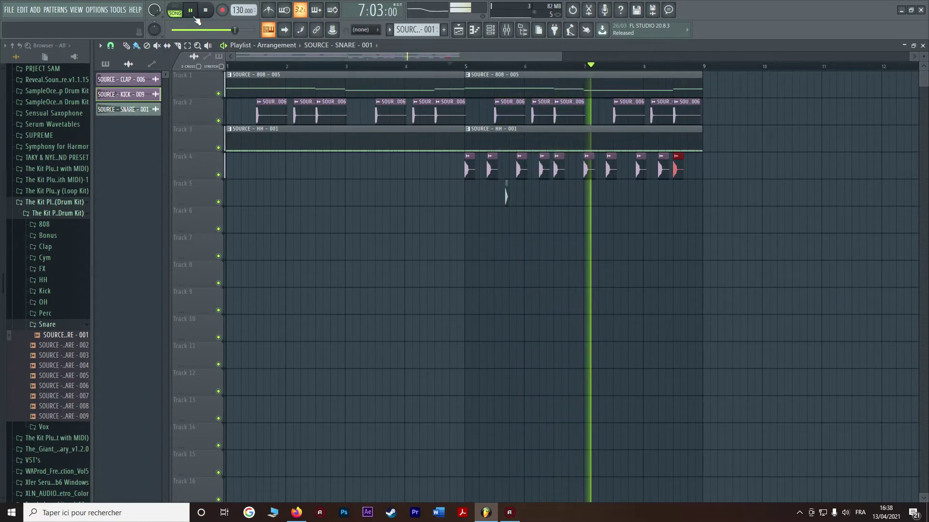
click(196, 18)
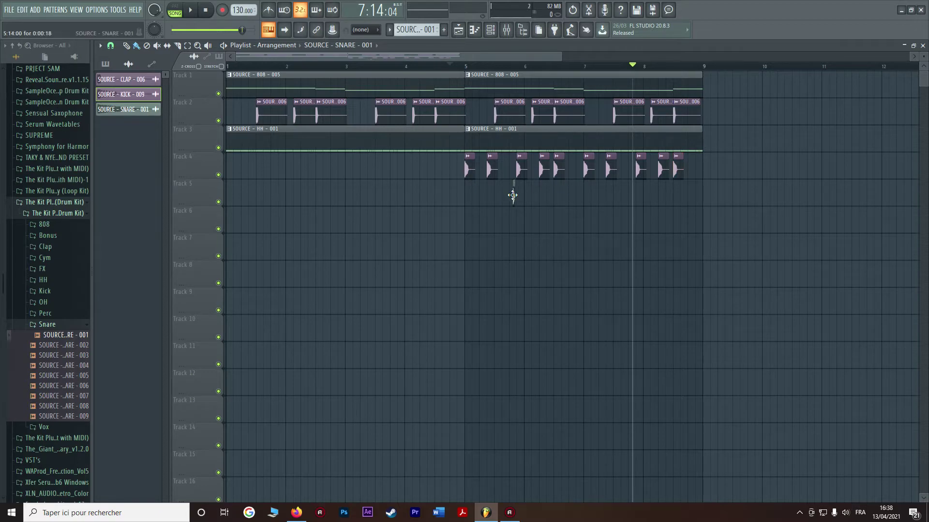
click(453, 71)
click(457, 66)
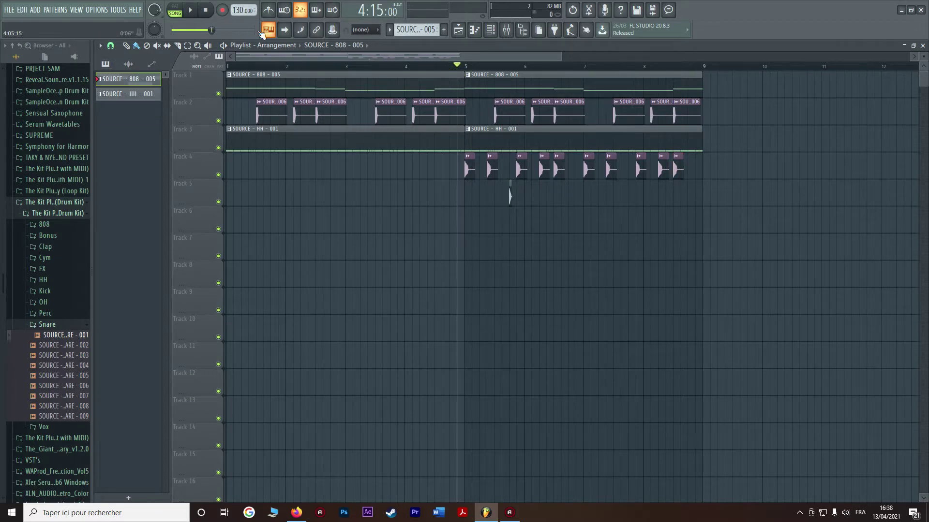
click(196, 14)
key(space)
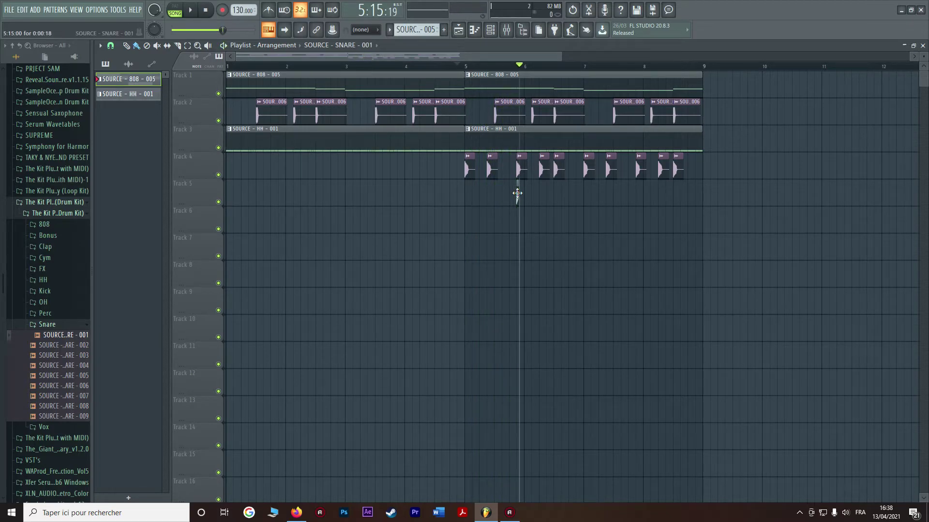
click(517, 194)
Step: Add a second SOURCE - SNARE - 001 clip on Track 5 at 5:16 and play from 5:14
scroll(530, 195, up, 5)
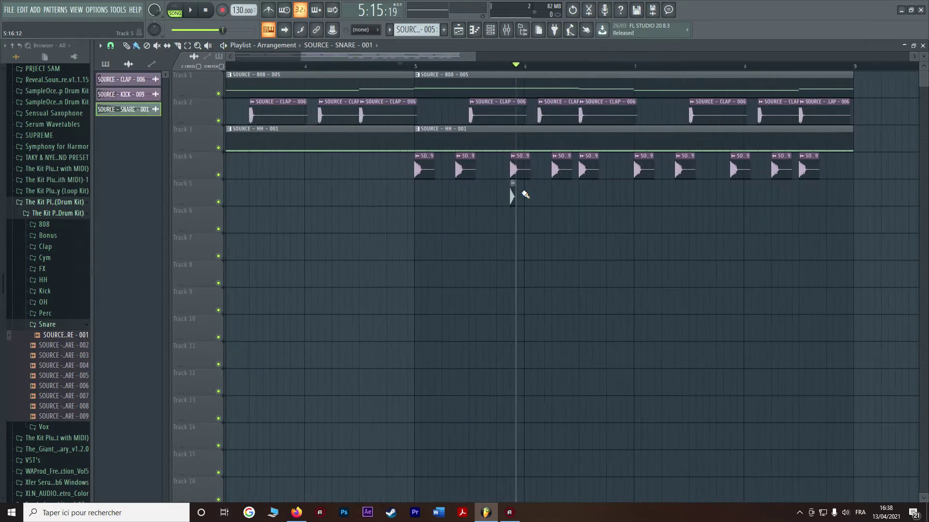
scroll(528, 200, up, 3)
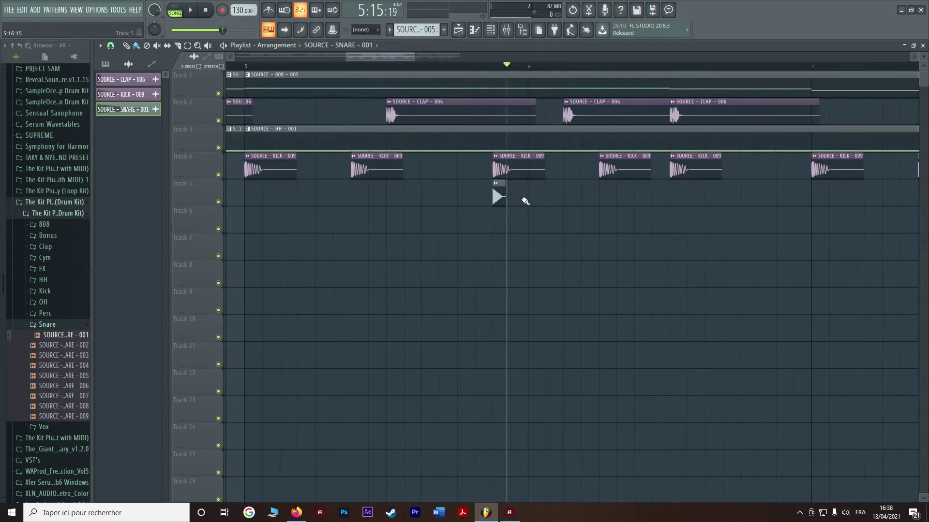
scroll(529, 201, up, 4)
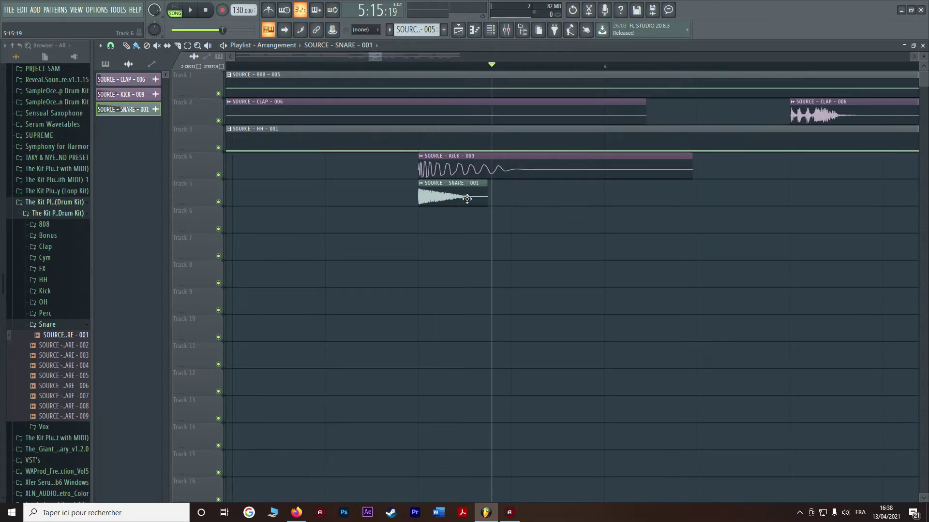
click(538, 202)
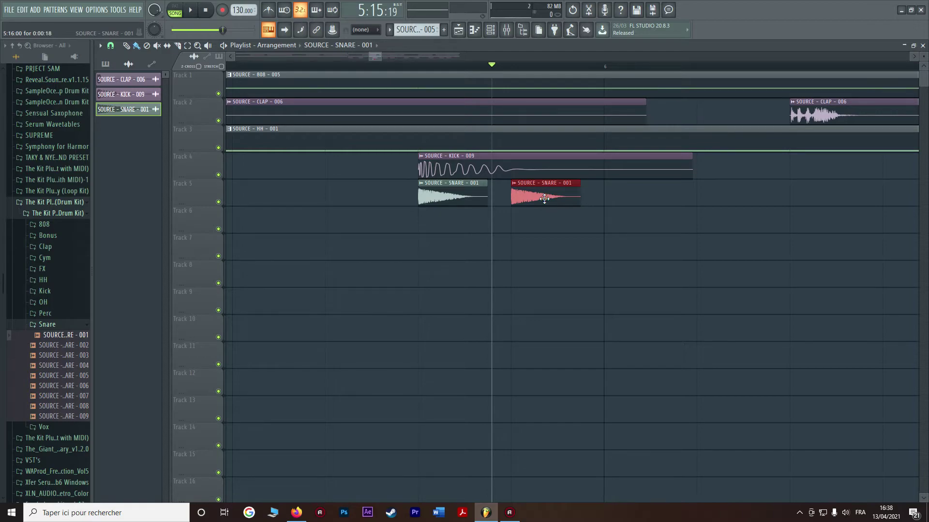
drag(587, 201, 545, 202)
key(space)
click(341, 65)
key(space)
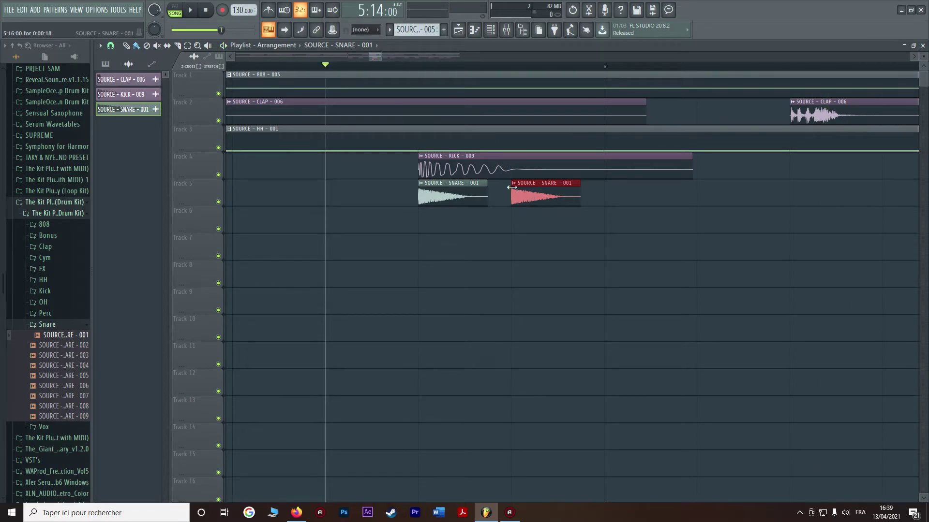
Step: Try the second snare clip at 5:09 on Track 5, then delete that clip
ctrl+scroll(556, 194, down, 4)
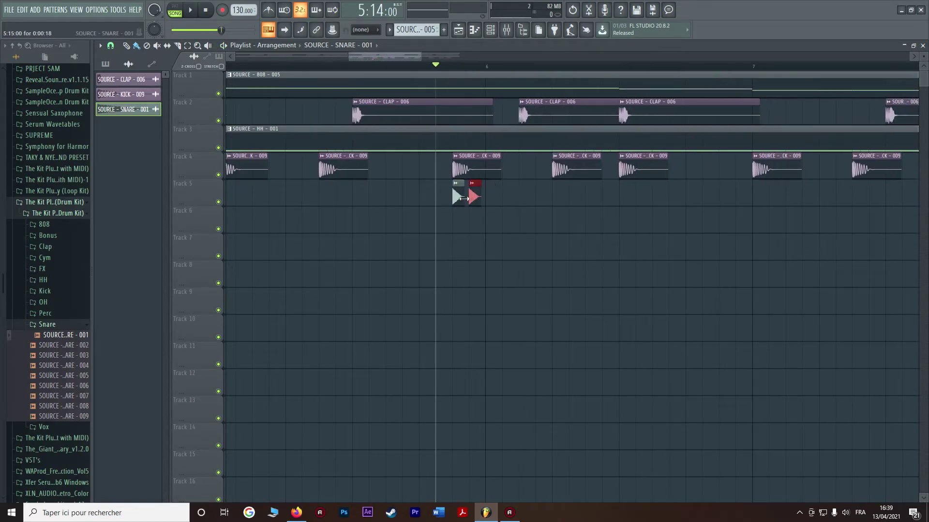
drag(481, 196, 359, 196)
key(space)
key(space)
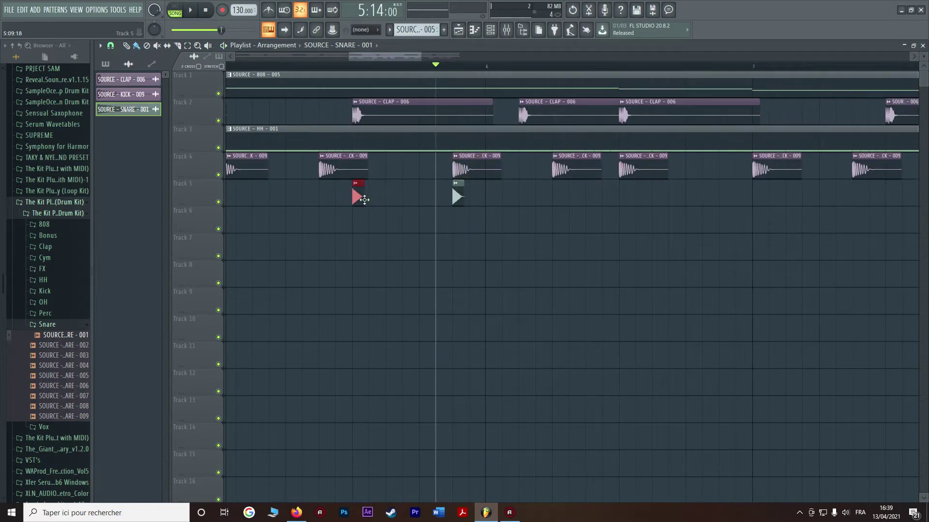
right_click(358, 194)
Step: Play the arrangement from 5:02 and delete the remaining snare clip from Track 5
ctrl+scroll(334, 208, down, 4)
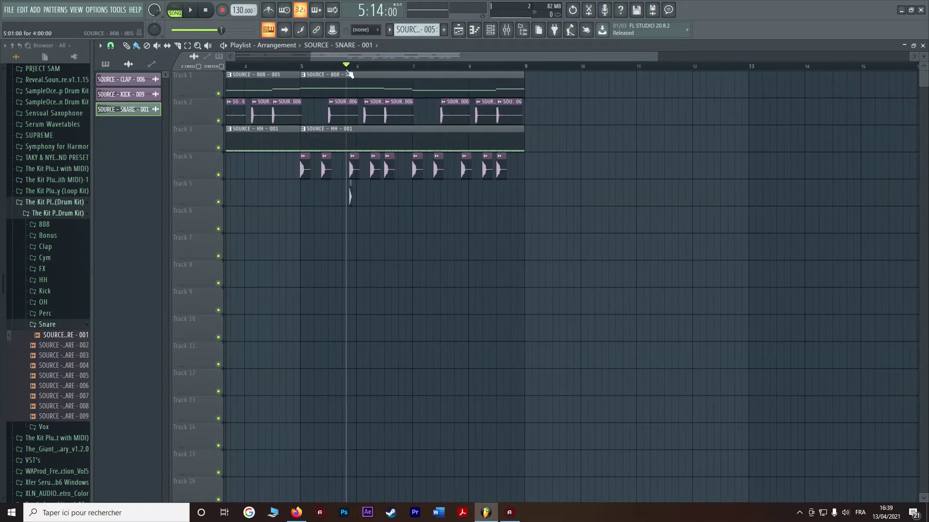
drag(346, 65, 295, 66)
key(space)
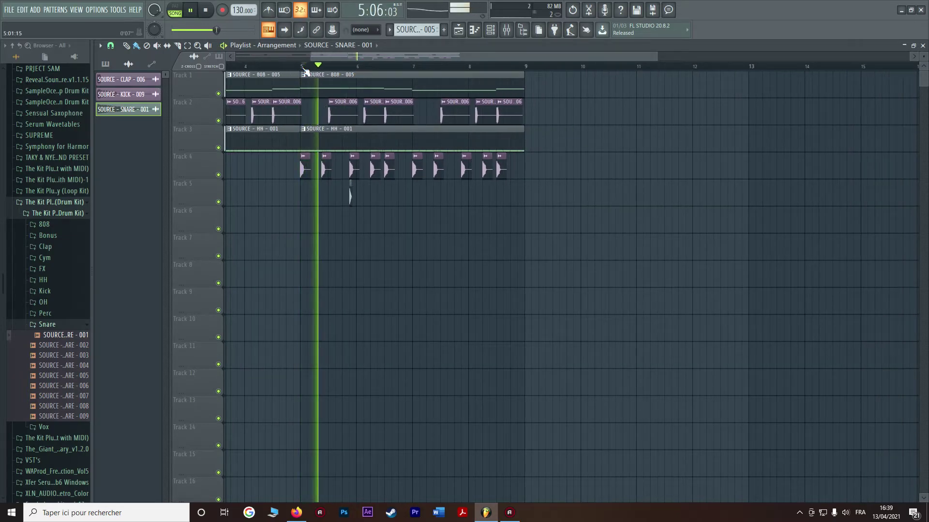
key(space)
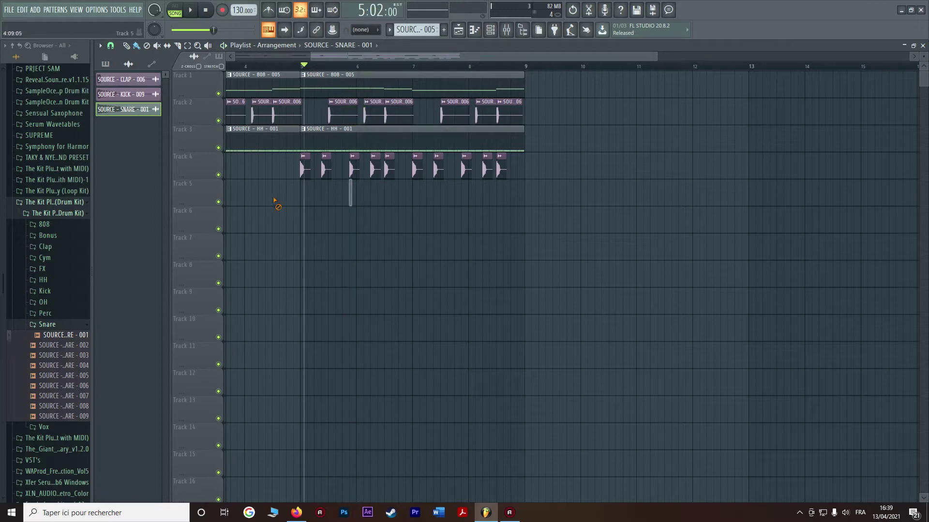
Step: Audition the open hat samples, place SOURCE - OH - 003 on Track 5 at 5:05, and play the section
click(55, 326)
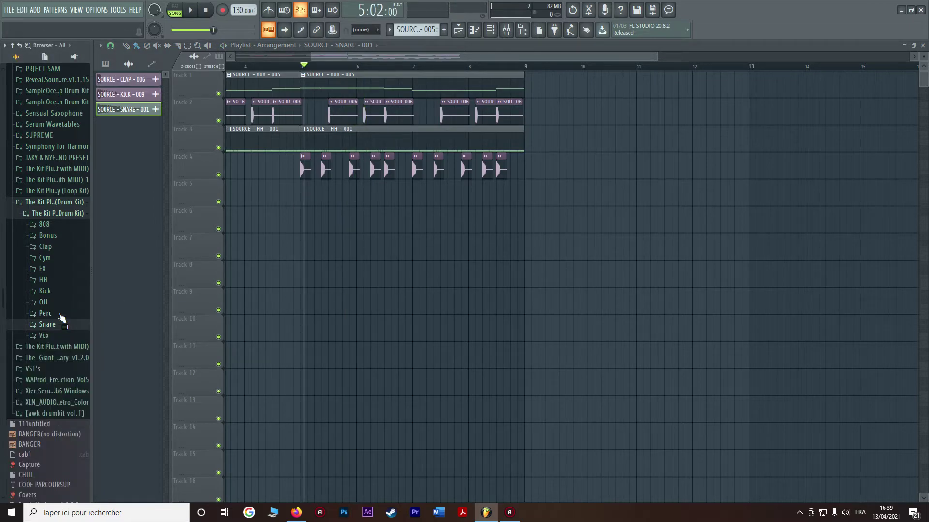
click(53, 302)
click(59, 323)
click(58, 324)
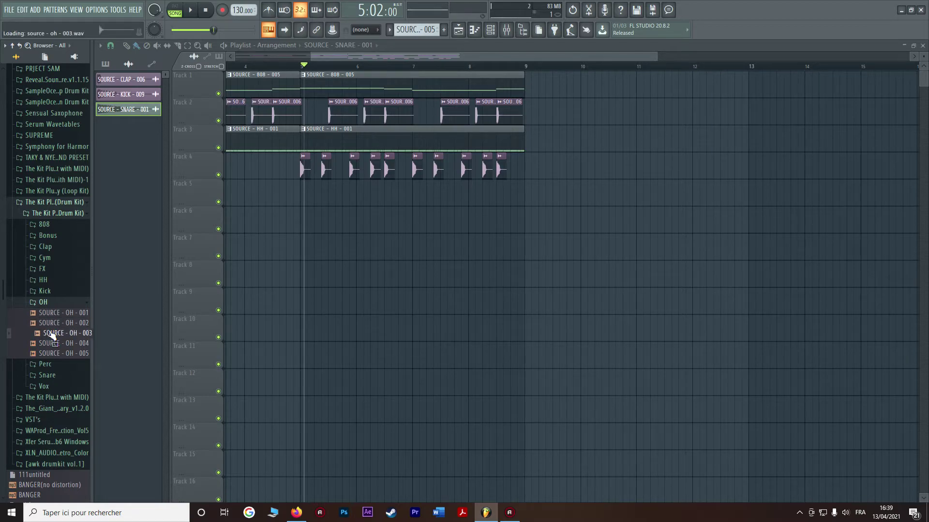
drag(352, 188, 315, 198)
key(space)
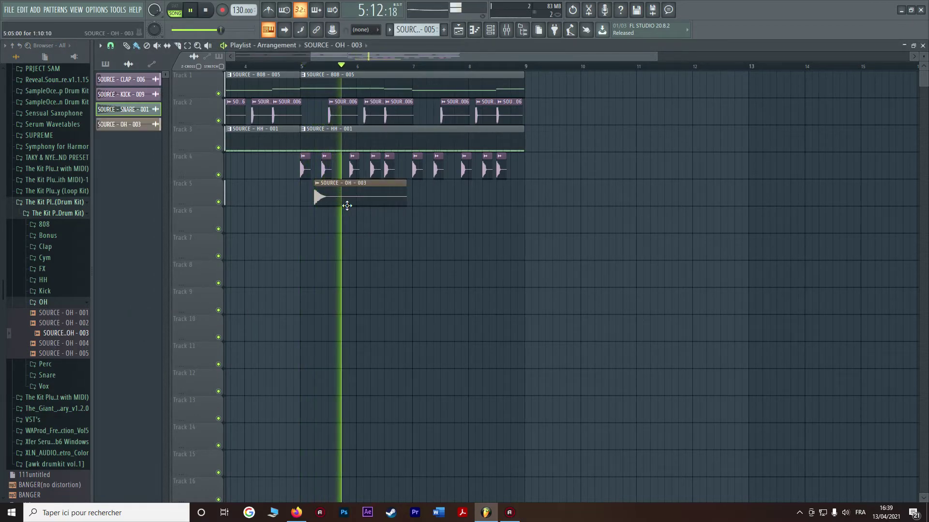
key(space)
Step: Add a second SOURCE - OH - 003 clip on Track 5 at 6:05 and check it in playback
click(433, 197)
drag(432, 197, 389, 202)
key(space)
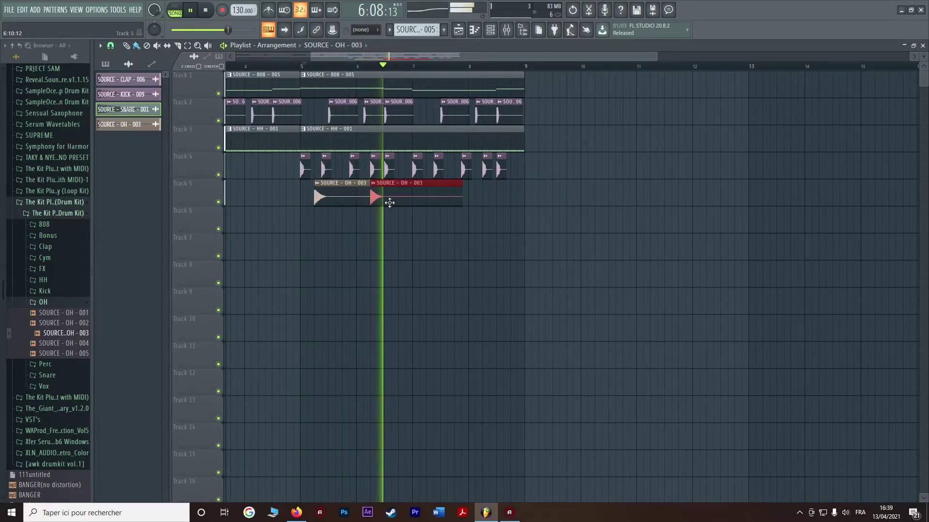
key(space)
Step: Continue the open hats on Track 5 with clips at 7:05 and 8:05 and play the section
click(437, 208)
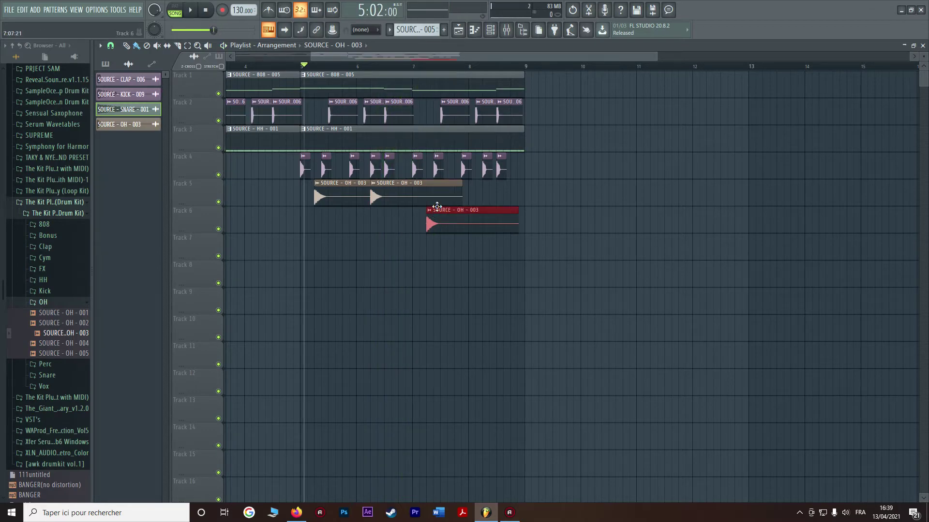
drag(437, 185, 437, 183)
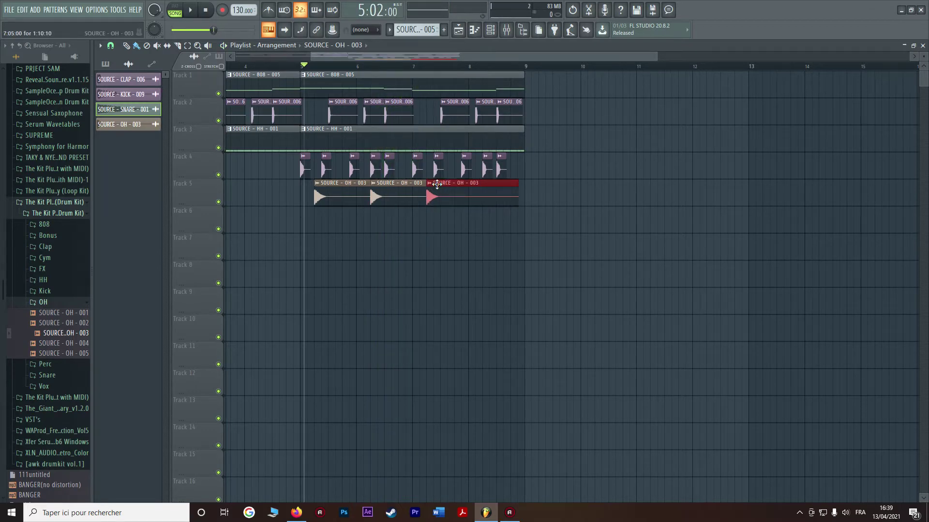
click(480, 225)
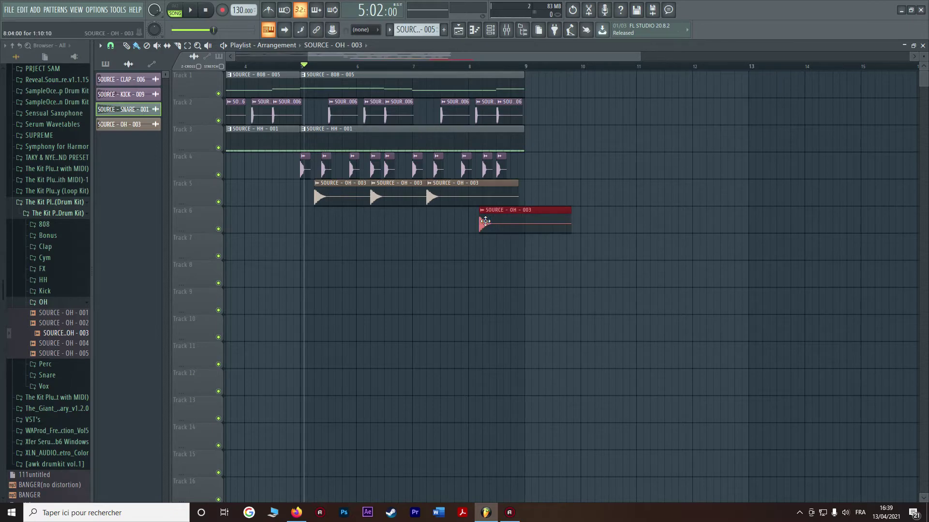
key(space)
drag(494, 196, 494, 195)
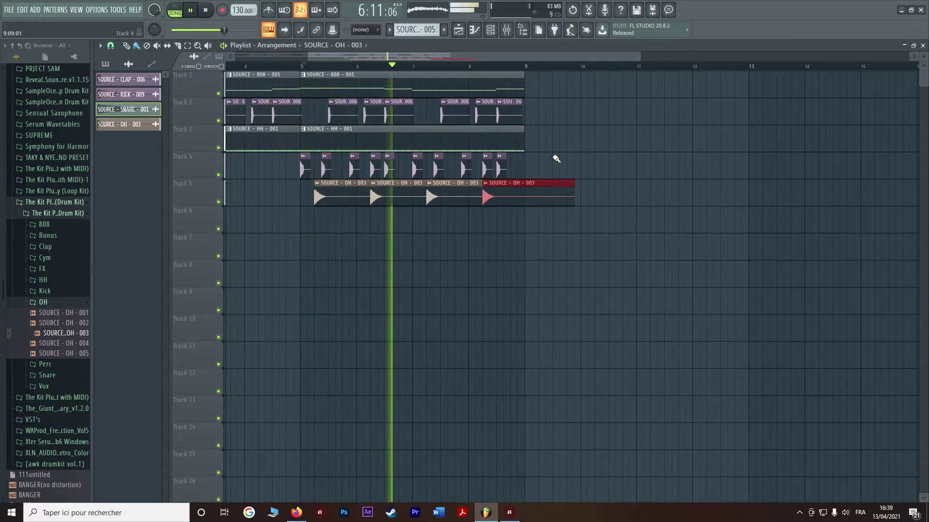
scroll(552, 160, down, 3)
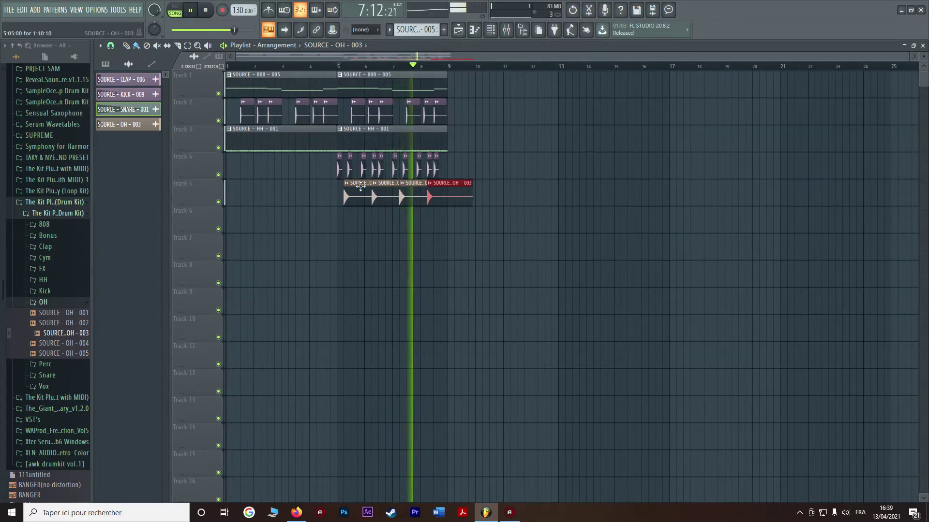
Step: Open the mixer and channel rack and route the clap, kick, snare and open hat channels to mixer inserts 1 to 4
click(507, 30)
key(space)
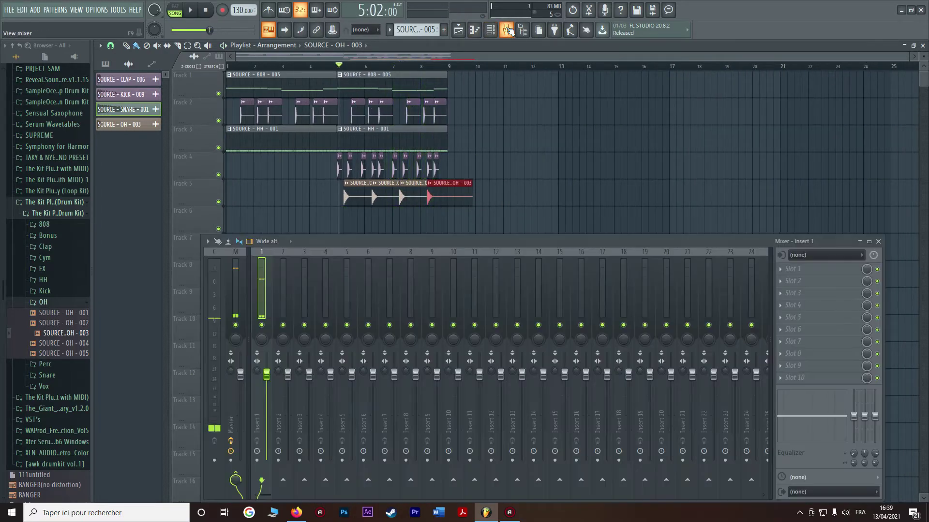
click(496, 31)
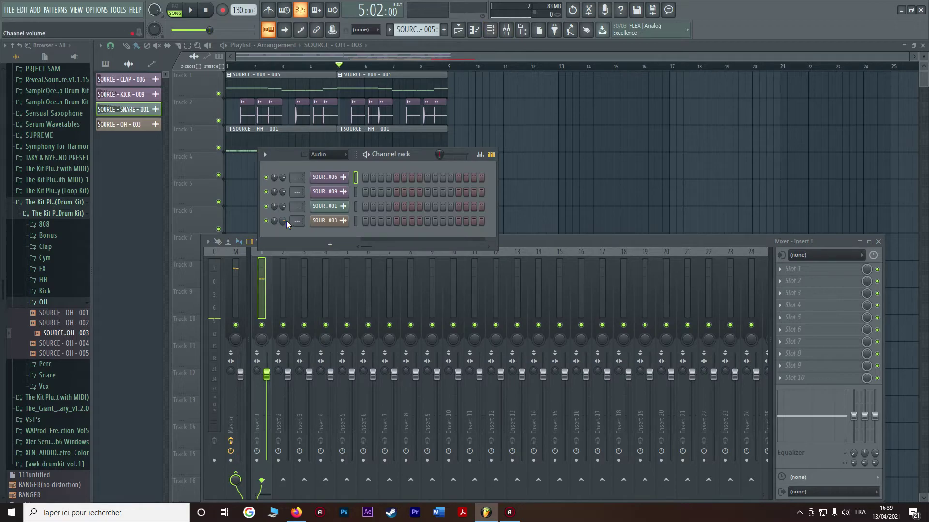
click(321, 222)
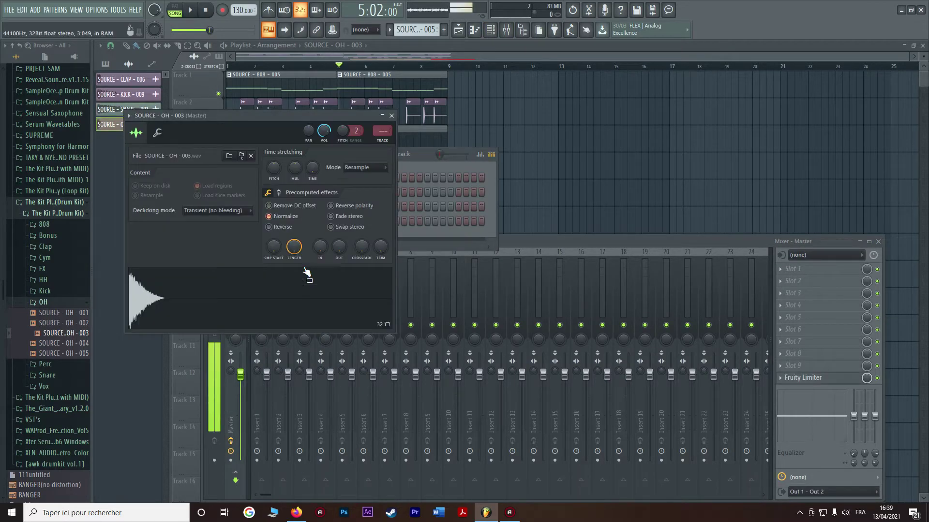
click(379, 157)
scroll(298, 177, up, 1)
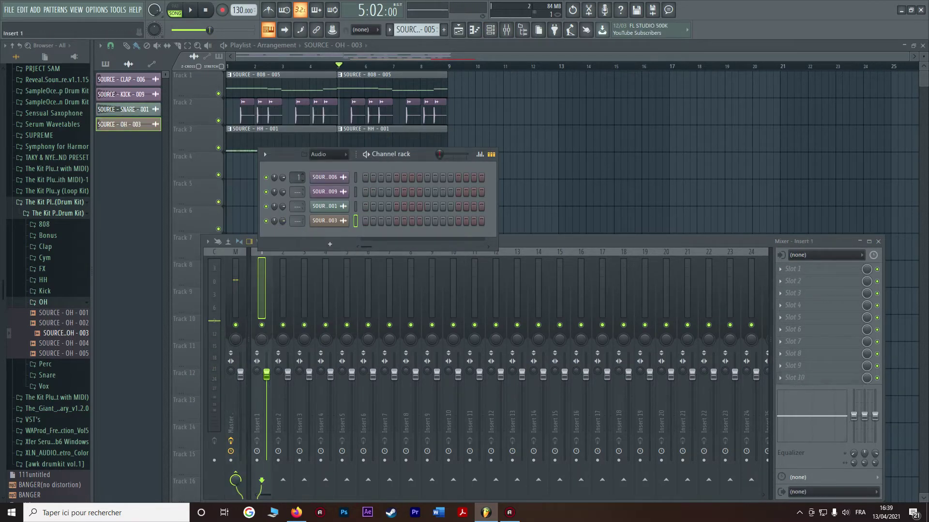
scroll(297, 192, up, 3)
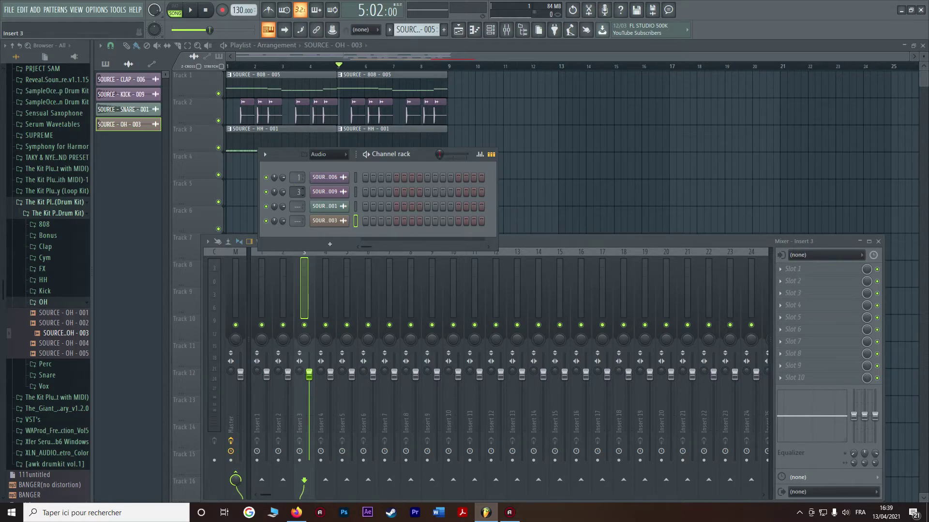
scroll(298, 192, down, 1)
scroll(298, 206, up, 2)
scroll(299, 206, up, 1)
scroll(292, 221, up, 4)
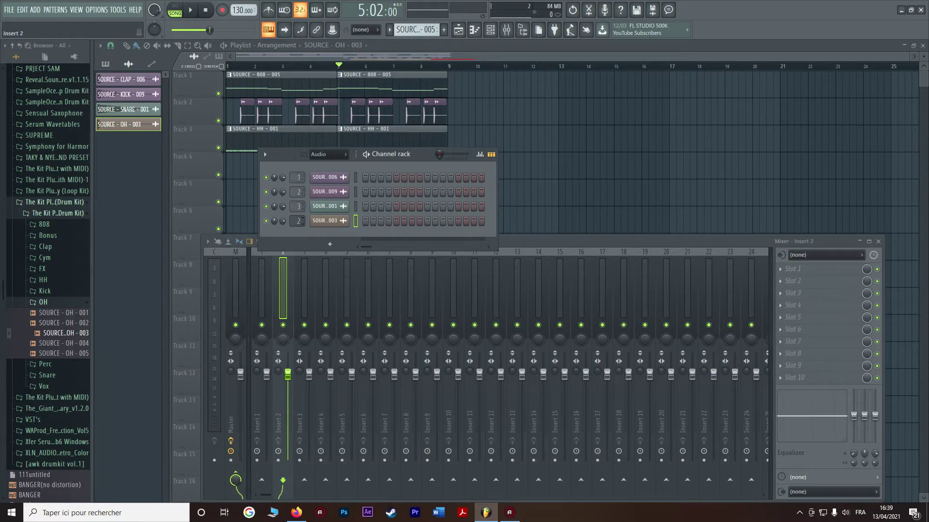
Step: Lower the open hat's volume on mixer insert 4 and play the section to check the balance
drag(330, 374, 330, 420)
key(space)
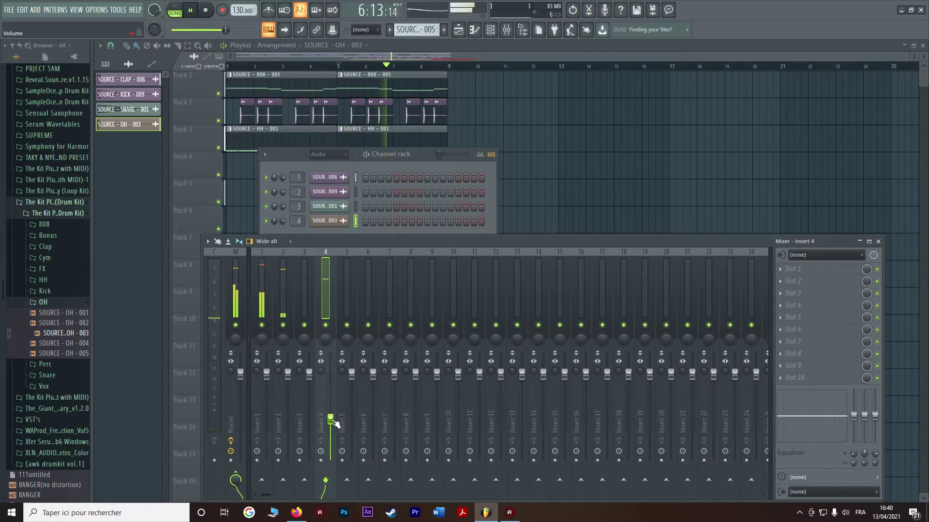
Step: Set mixer insert 4's volume to 52%, play from bar 4, and trim the last open hat clip on Track 5 to end at bar 9
drag(230, 30, 240, 30)
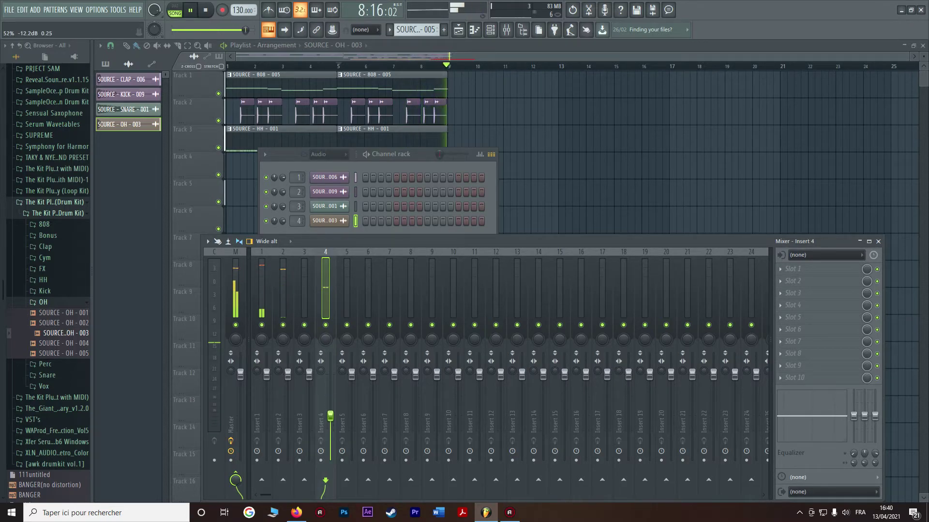
click(312, 68)
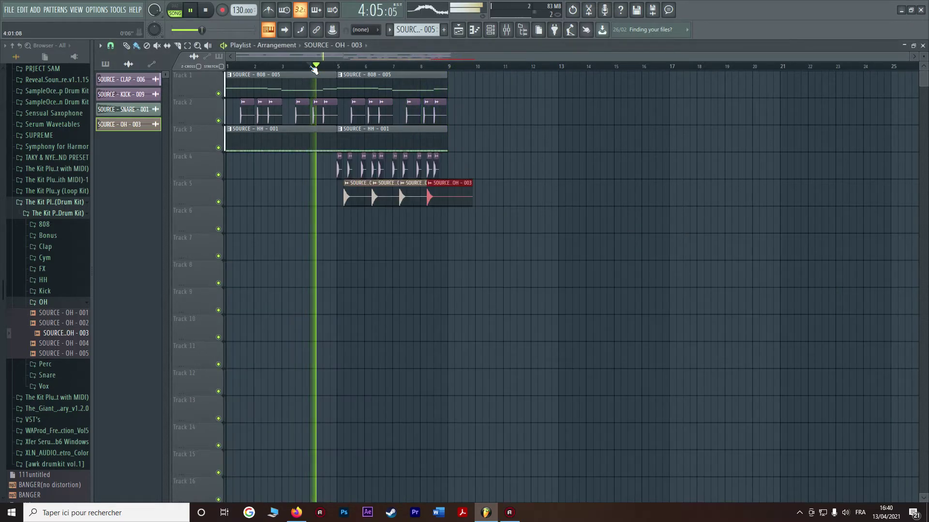
drag(472, 200, 446, 201)
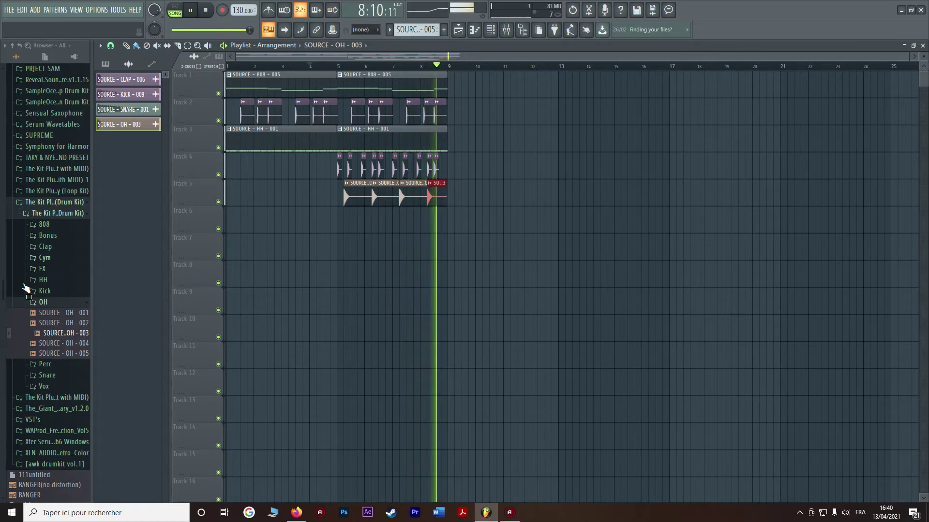
key(space)
Step: Browse the drum kit's Snare, OH, Cym and Bonus folders for another sound to add to the beat
click(36, 386)
click(25, 409)
click(20, 428)
click(19, 438)
click(16, 376)
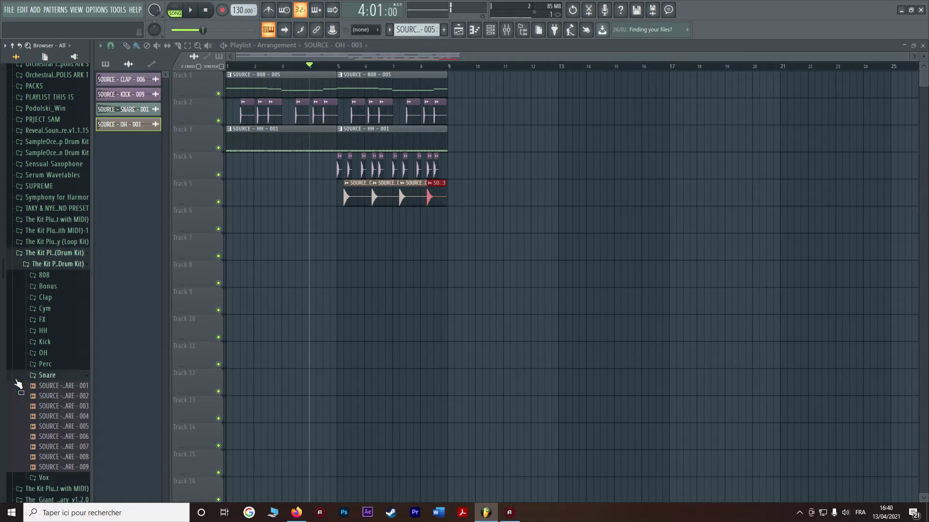
scroll(21, 368, down, 10)
scroll(29, 361, up, 10)
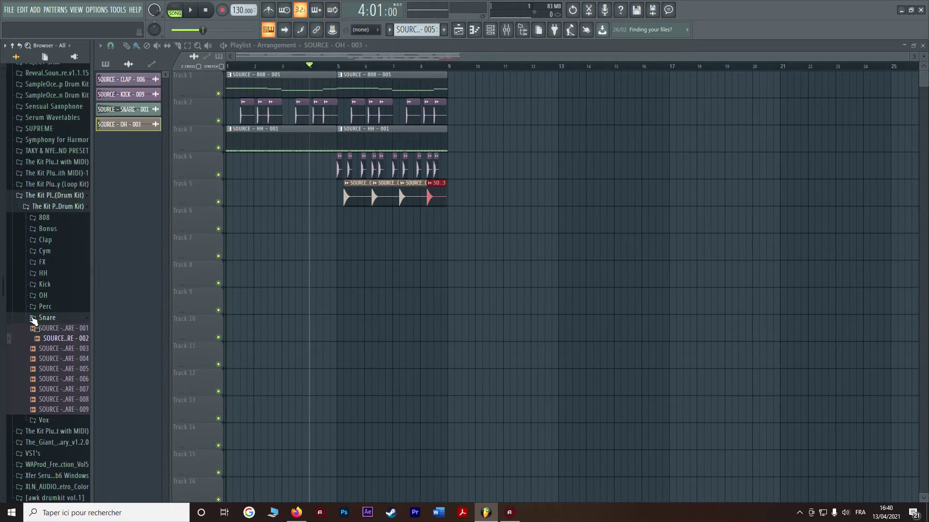
click(33, 319)
click(37, 296)
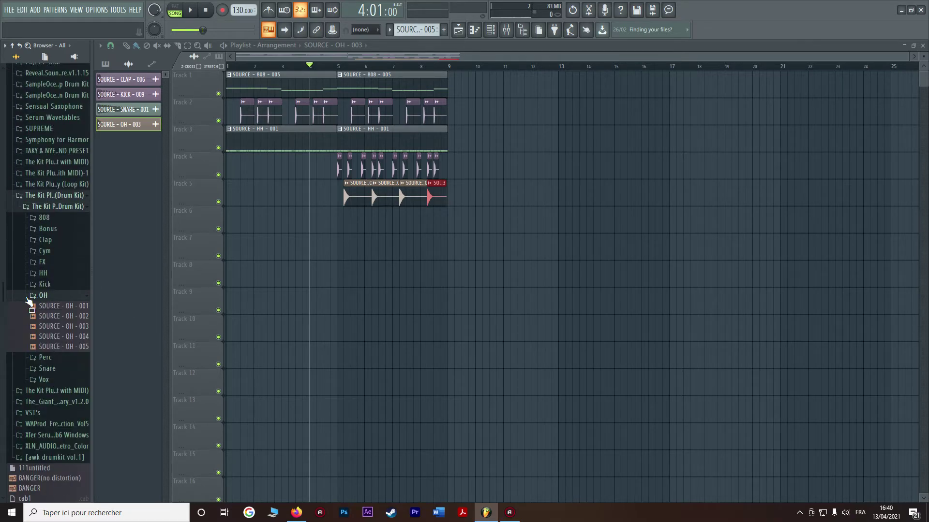
click(28, 296)
click(34, 252)
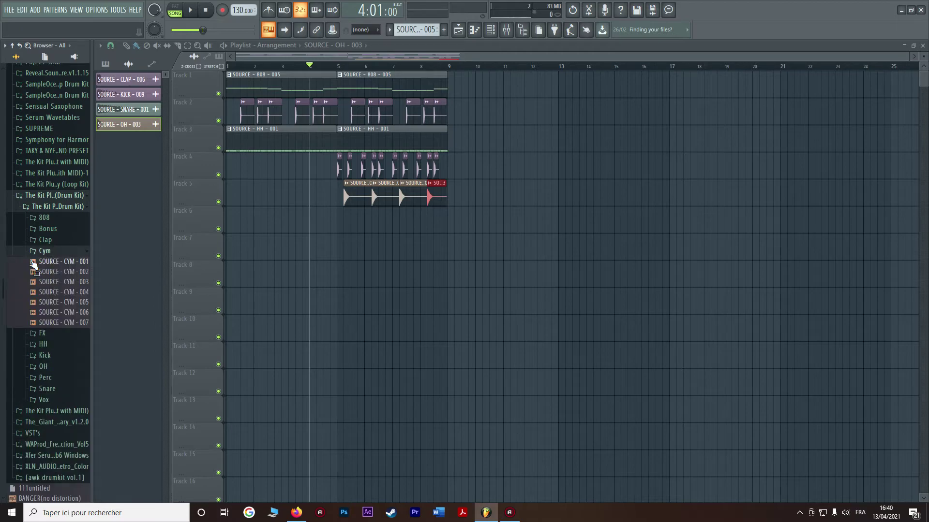
click(33, 252)
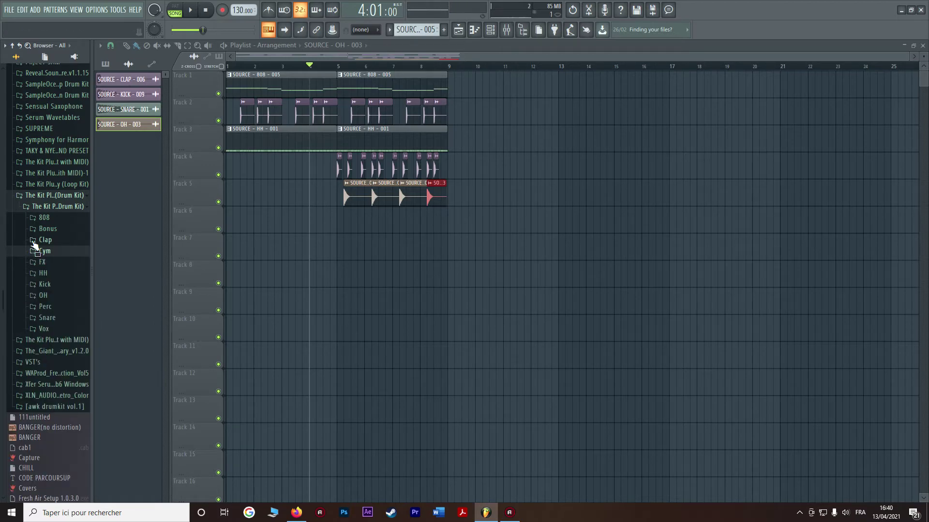
click(37, 229)
click(38, 230)
Step: Audition the kit's cymbal samples, place SOURCE - CYM - 001 on Track 6 at bar 5 and check it in playback
click(32, 252)
click(28, 281)
click(38, 272)
click(43, 262)
click(42, 272)
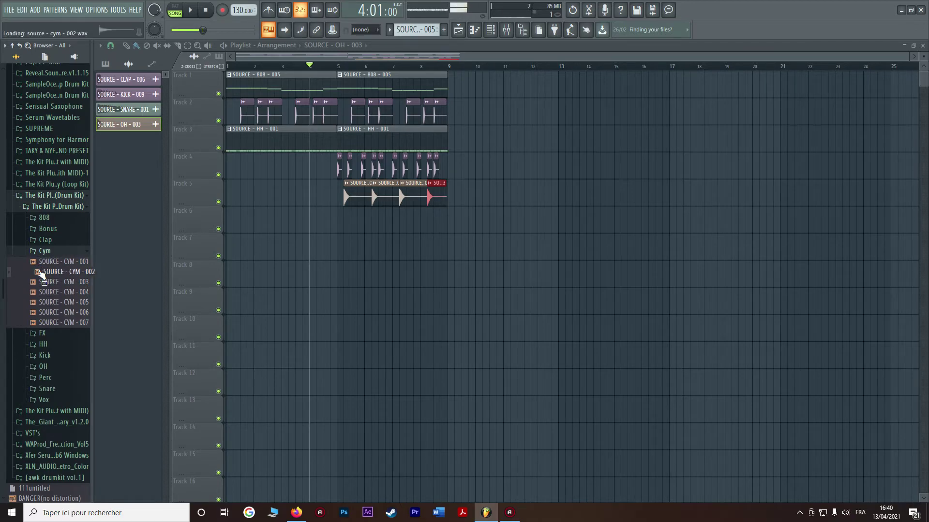
click(50, 324)
click(50, 310)
drag(52, 264, 172, 248)
drag(334, 218, 337, 217)
key(space)
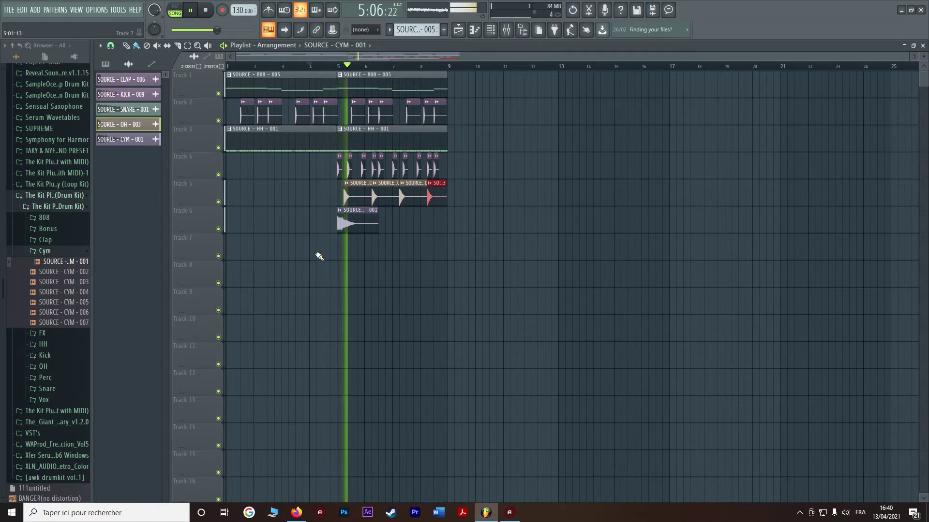
key(space)
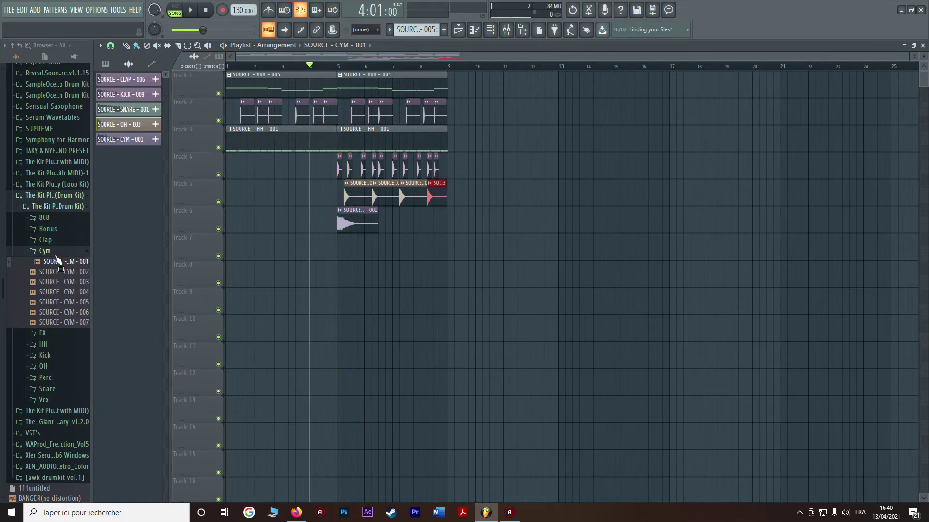
Step: Audition the cymbal samples SOURCE - CYM - 002 to SOURCE - CYM - 005
click(68, 274)
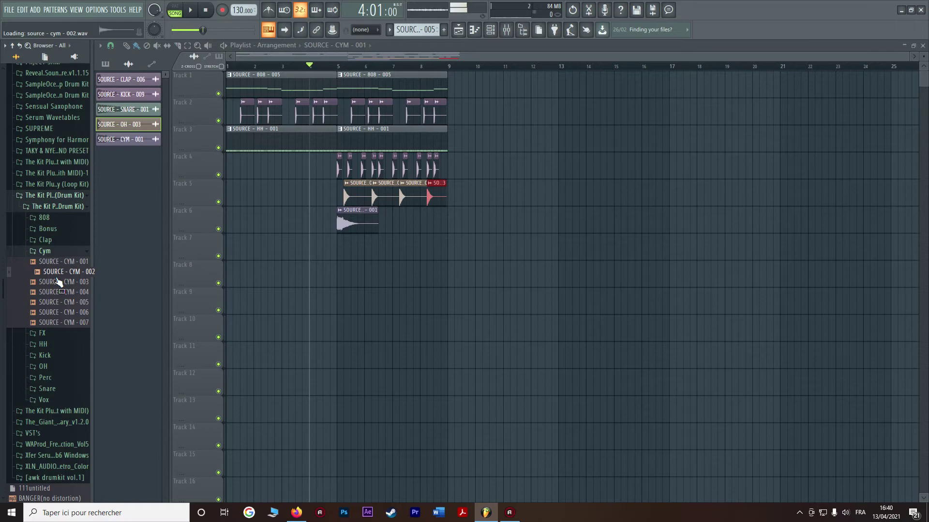
click(57, 282)
click(48, 294)
click(41, 304)
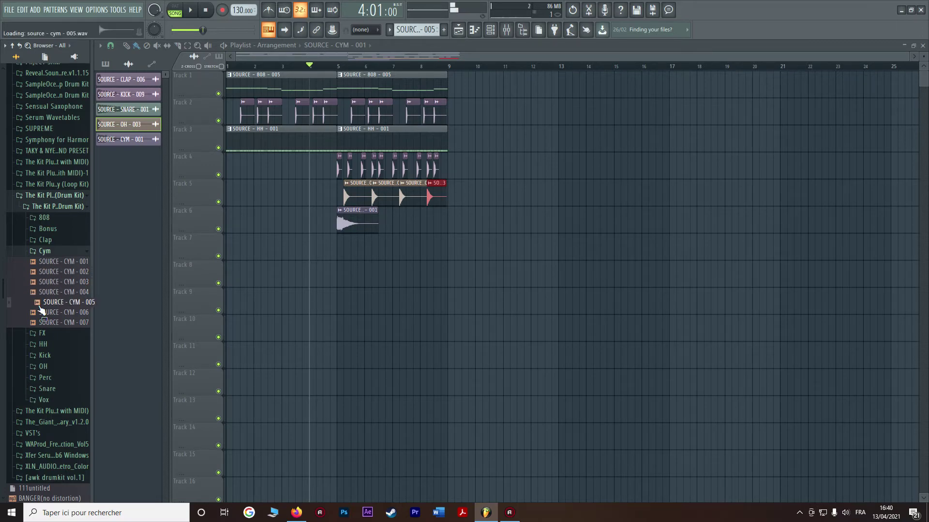
click(490, 30)
drag(75, 306, 327, 251)
right_click(332, 252)
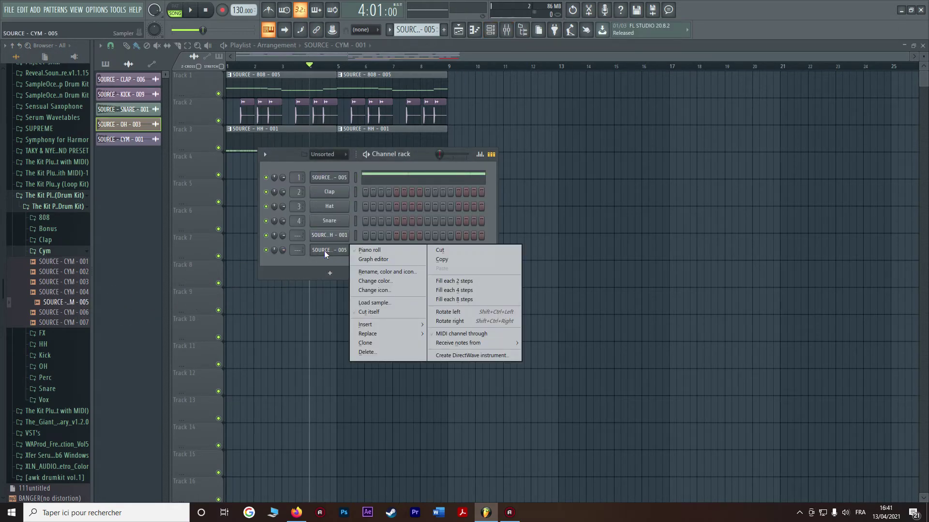
click(332, 252)
click(333, 250)
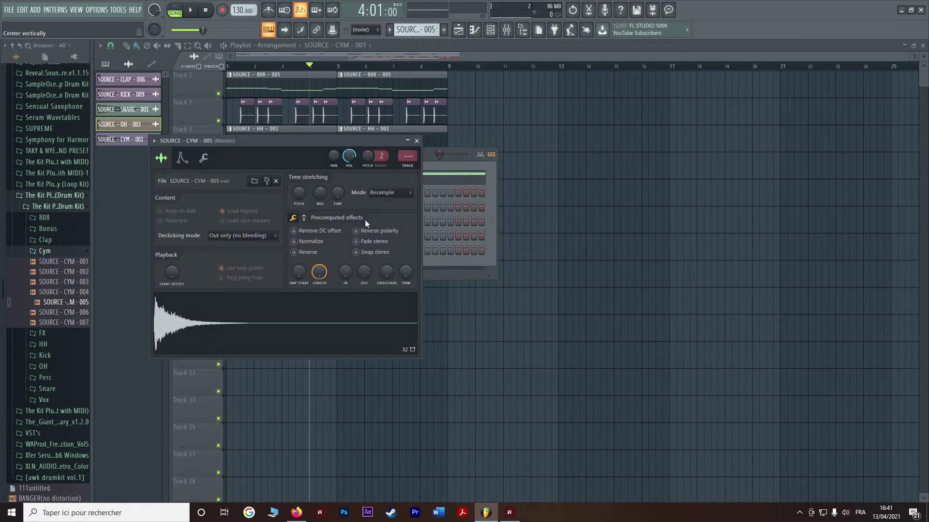
click(419, 140)
right_click(329, 250)
click(369, 356)
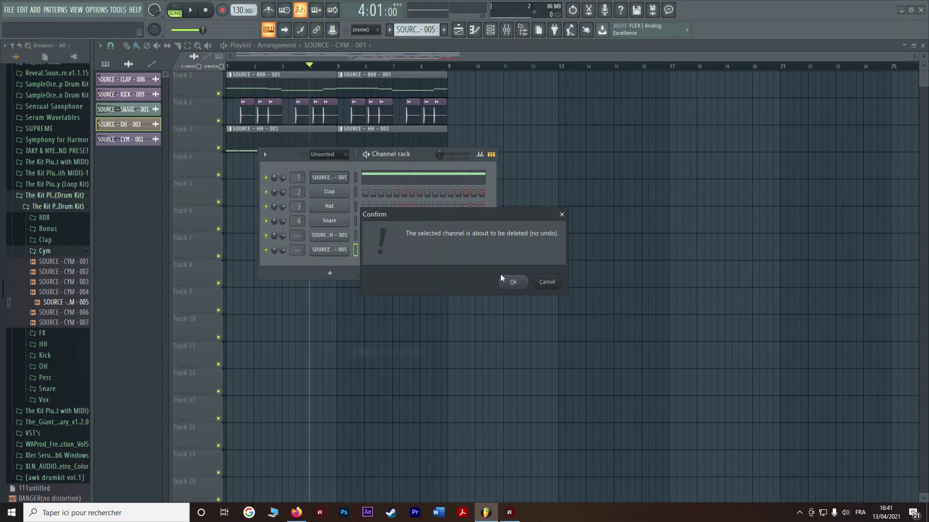
click(511, 282)
Step: Add SOURCE - CYM - 005 as an audio clip in the channel rack's Audio group and reverse the sample
click(327, 153)
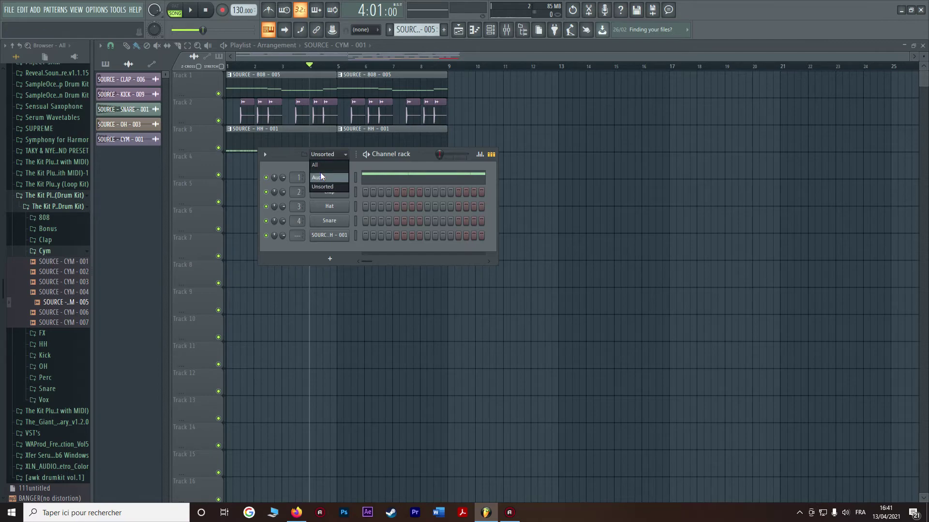
click(321, 177)
drag(83, 301, 34, 270)
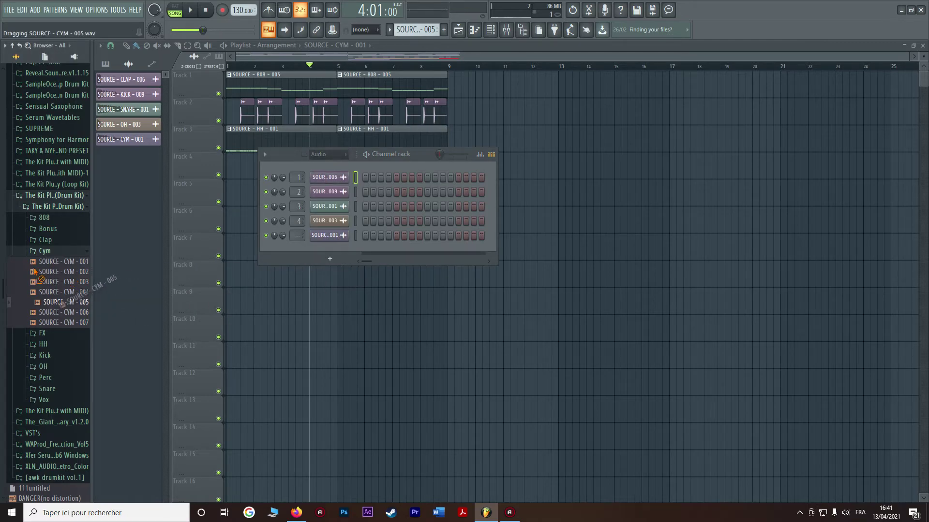
drag(297, 293, 333, 242)
double_click(333, 258)
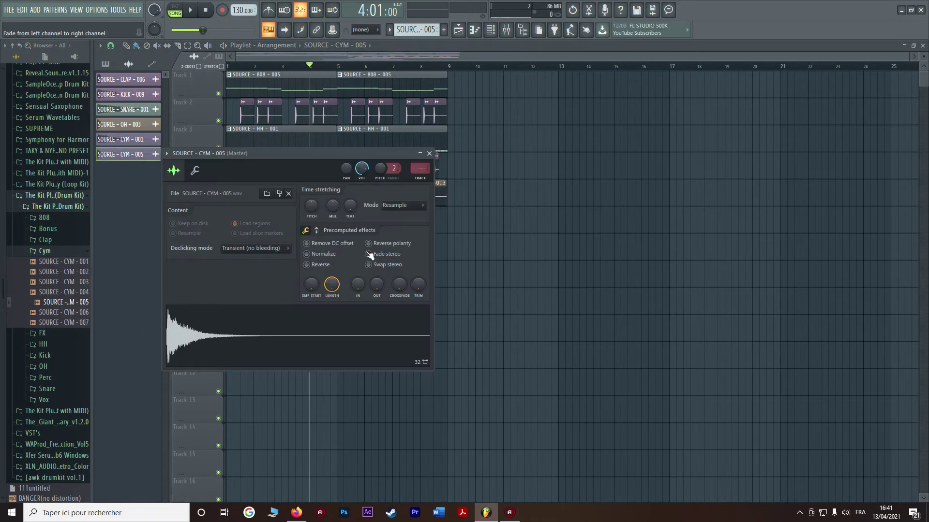
click(307, 265)
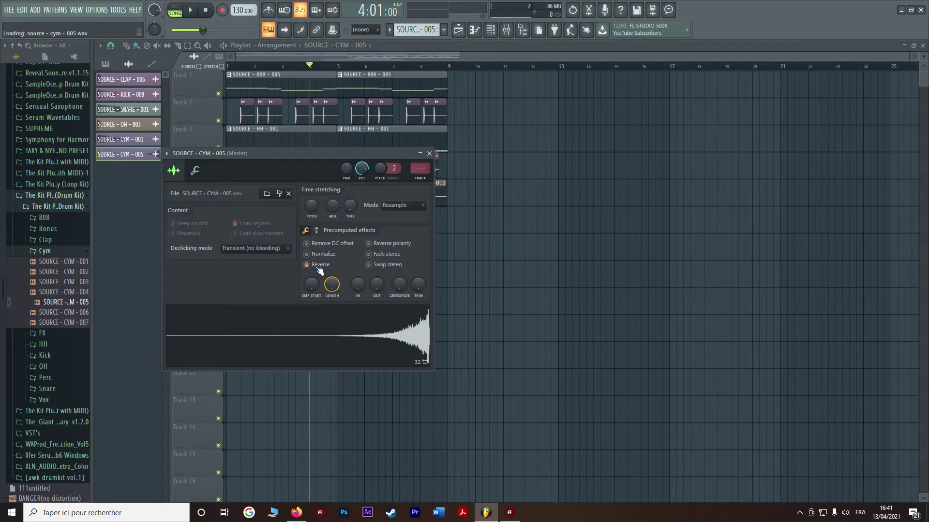
click(428, 154)
Step: Place the reversed SOURCE - CYM - 005 clip on Track 6 leading into the cymbal at bar 5 and play the transition
drag(341, 242, 283, 215)
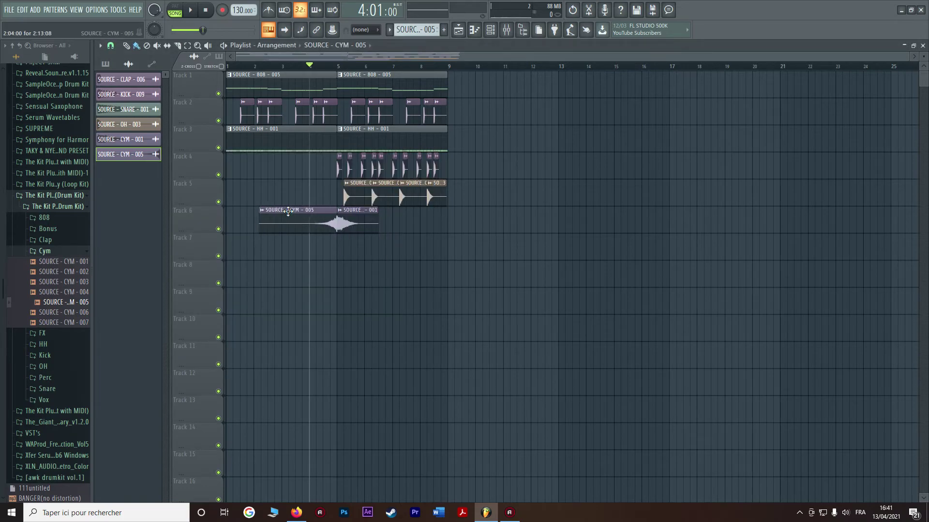
key(space)
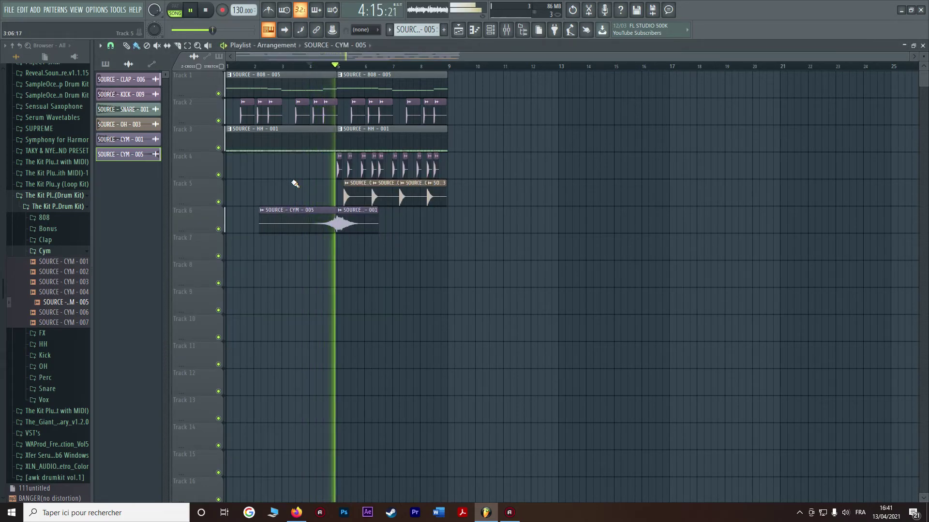
key(space)
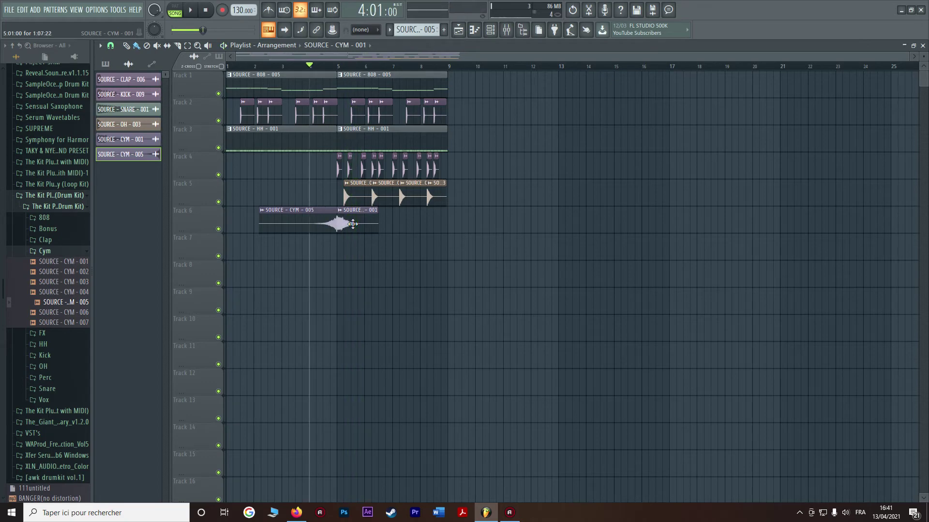
Step: Move the channel rack clear of the clips and route the SOURCE - CYM - 001 channel to mixer insert 5
click(490, 29)
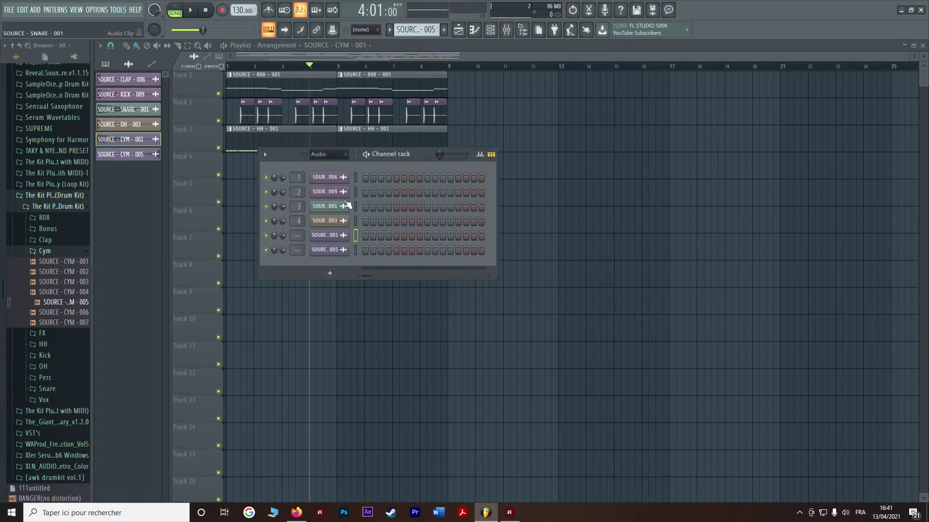
drag(425, 159, 550, 193)
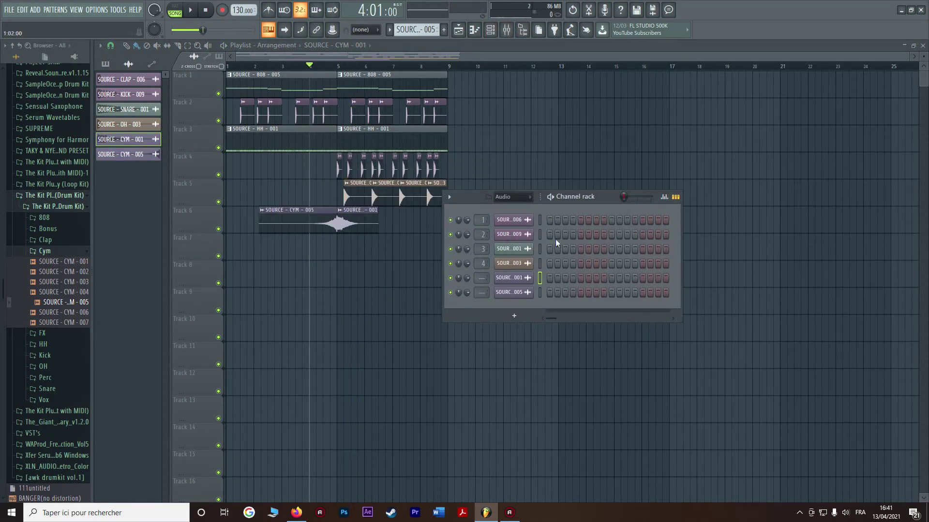
click(514, 249)
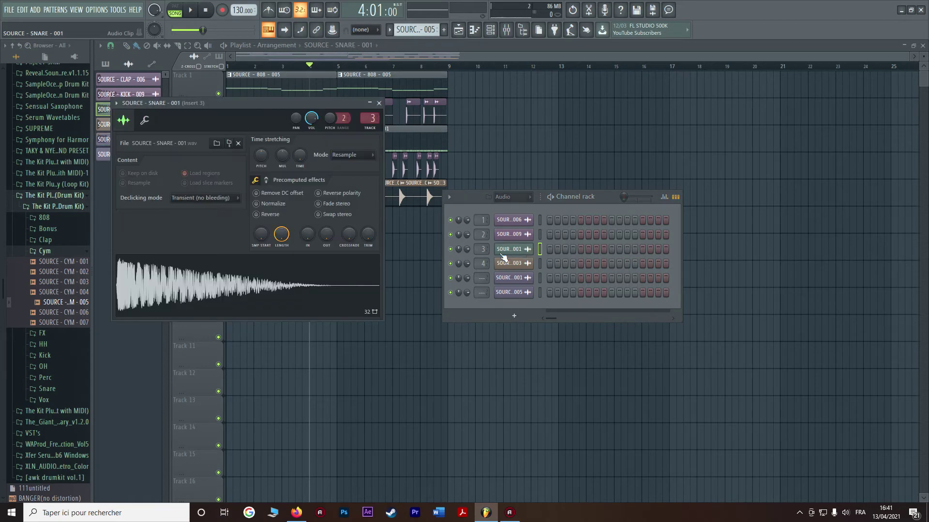
click(382, 138)
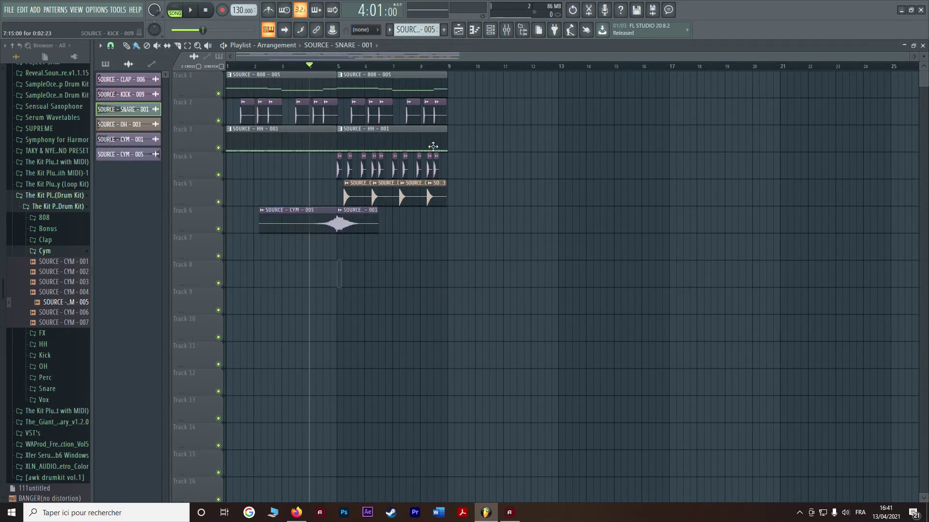
click(490, 29)
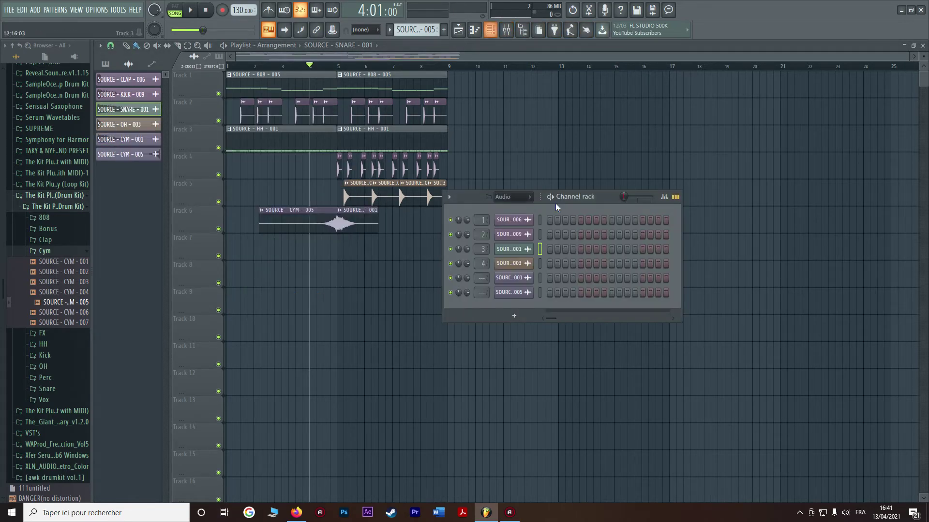
click(518, 283)
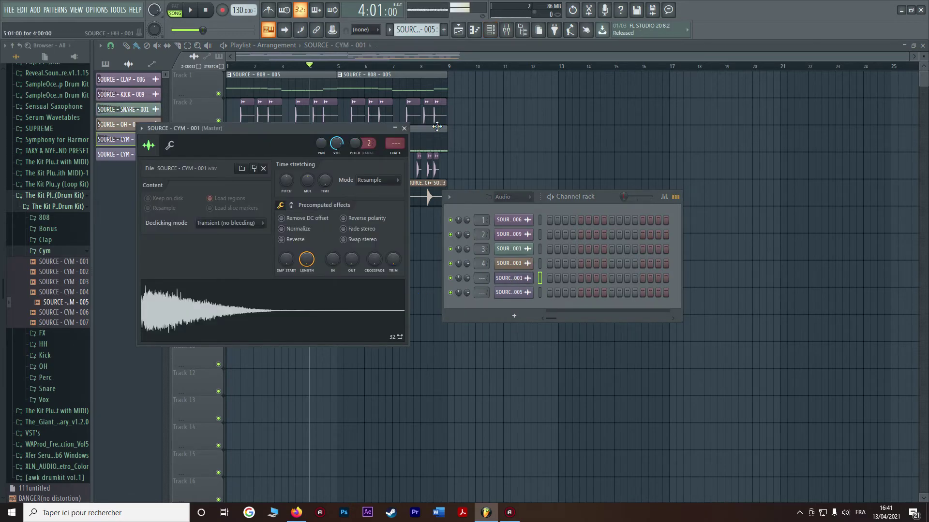
click(404, 129)
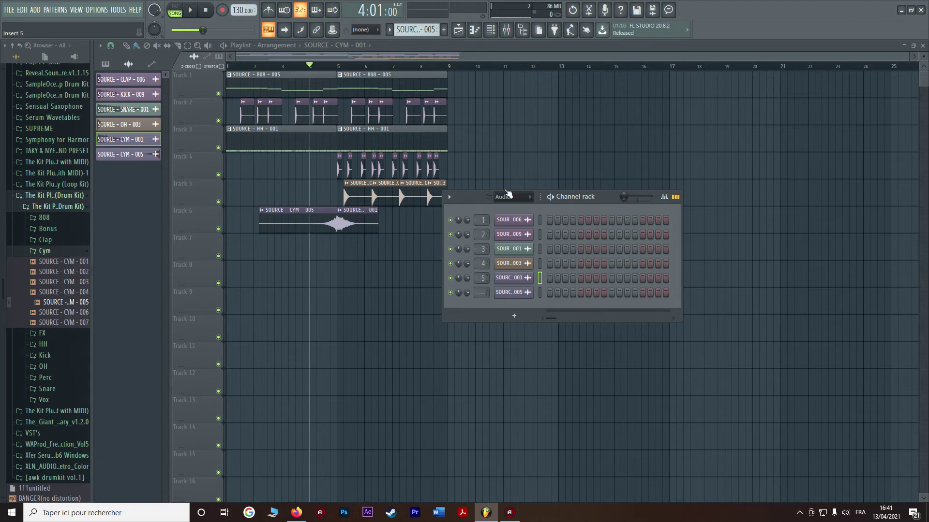
Step: Lower the volume of SOURCE - CYM - 001 on mixer insert 5 while playing the section
click(506, 30)
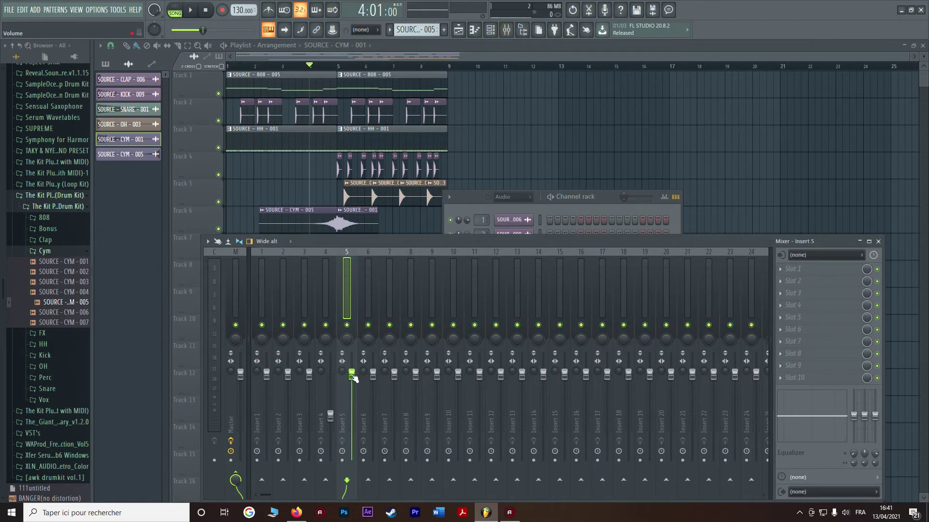
key(space)
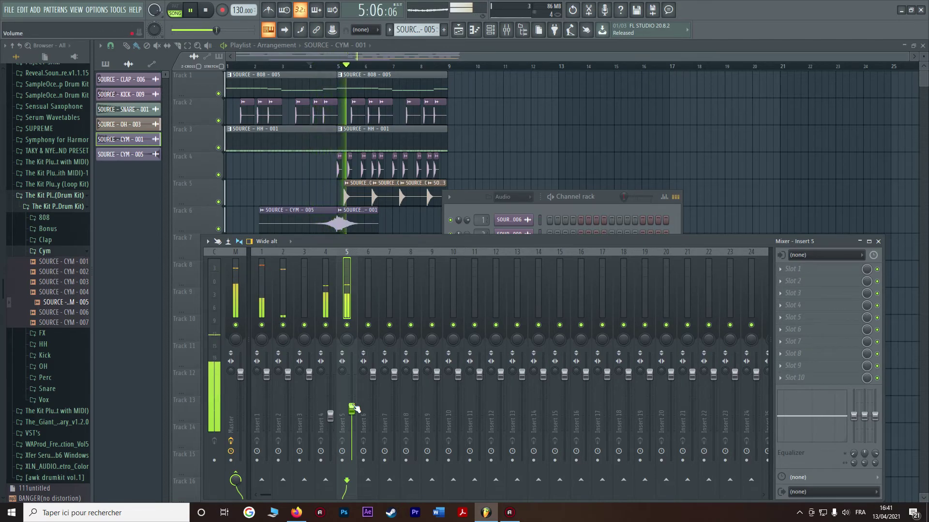
key(space)
Step: Route the reversed SOURCE - CYM - 005 channel to mixer insert 6 and lower its volume to 75% during playback
click(473, 202)
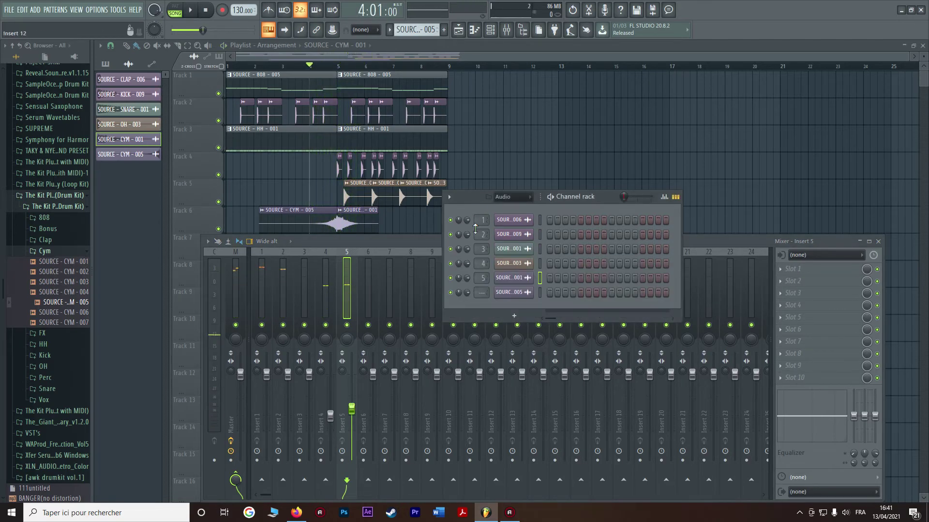
click(514, 292)
scroll(481, 293, up, 1)
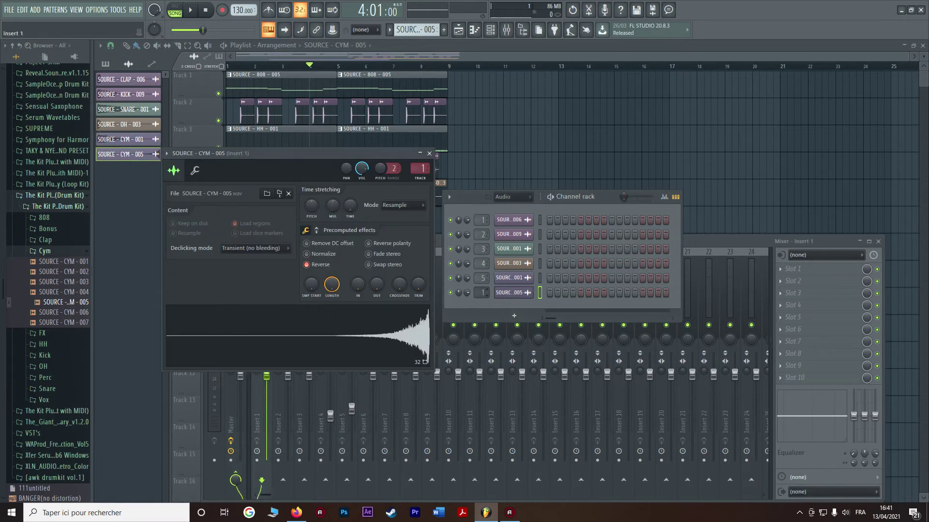
click(376, 382)
key(space)
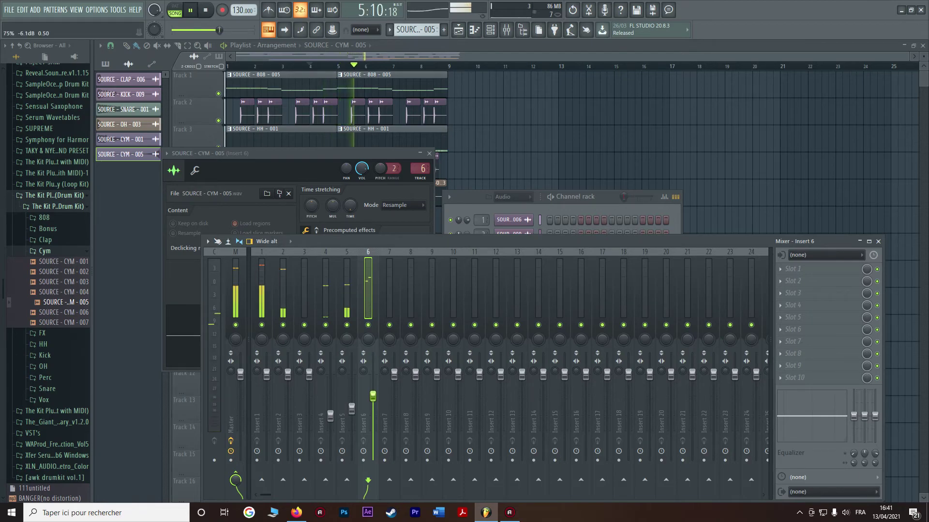
Step: Clear the sampler, mixer and channel rack windows off the playlist and stop playback
click(529, 134)
right_click(529, 135)
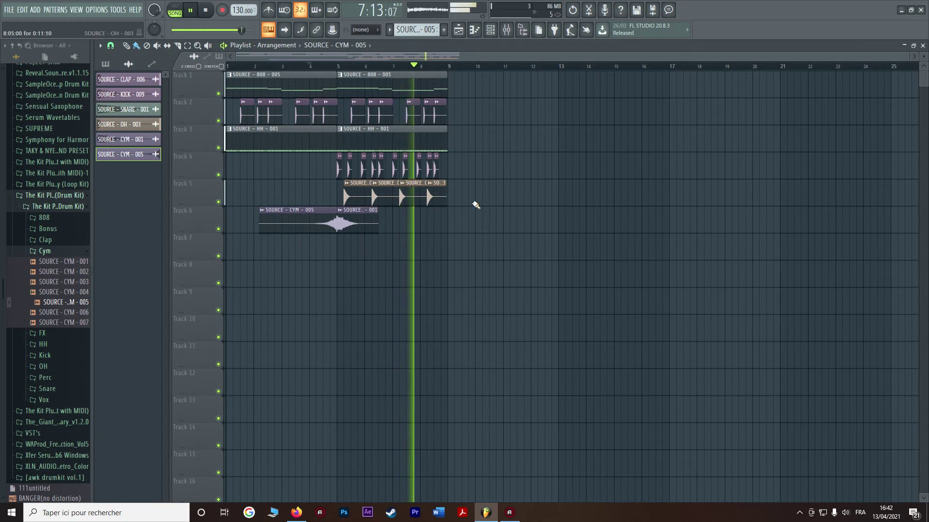
key(space)
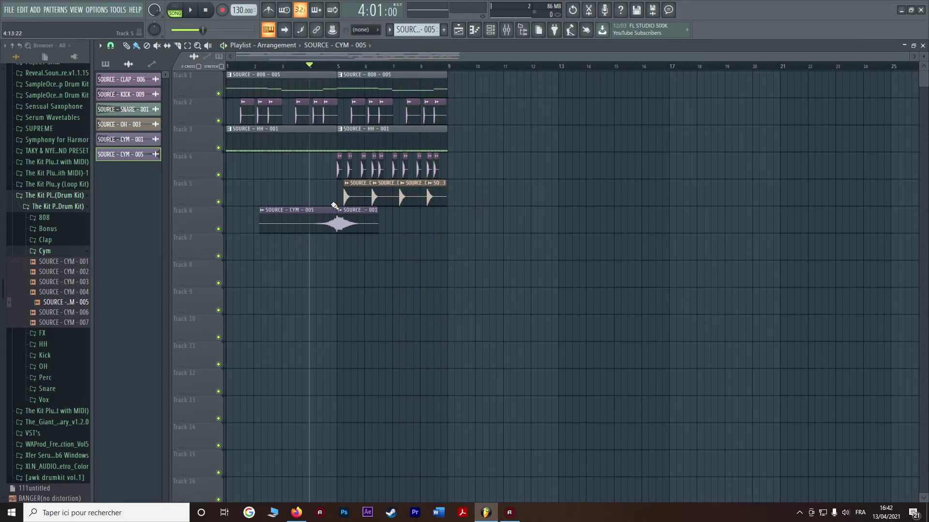
Step: Duplicate the clips on Tracks 1 to 5 between bars 5 and 9 so the copy starts at bar 9
scroll(484, 185, up, 5)
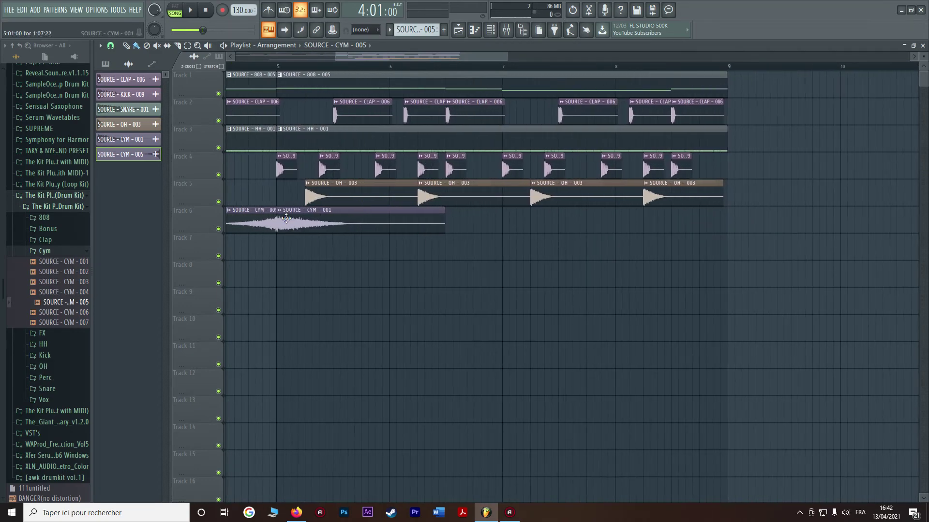
drag(289, 164, 699, 72)
drag(629, 120, 636, 121)
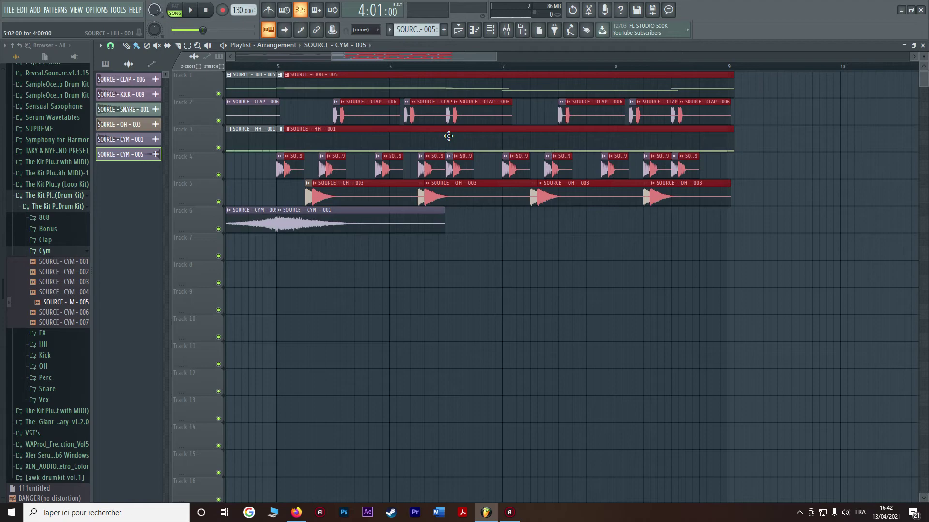
key(ctrl+b)
scroll(876, 102, right, 2)
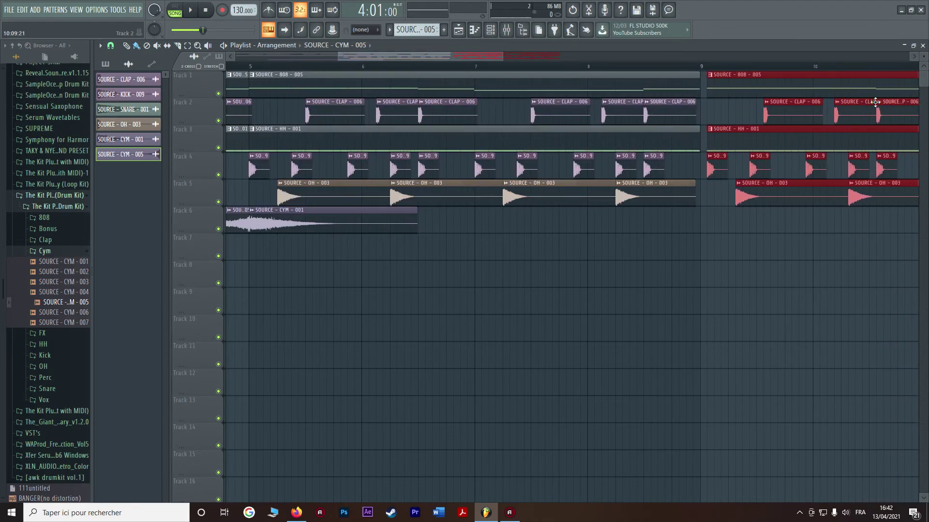
drag(875, 101, 866, 106)
scroll(504, 223, down, 3)
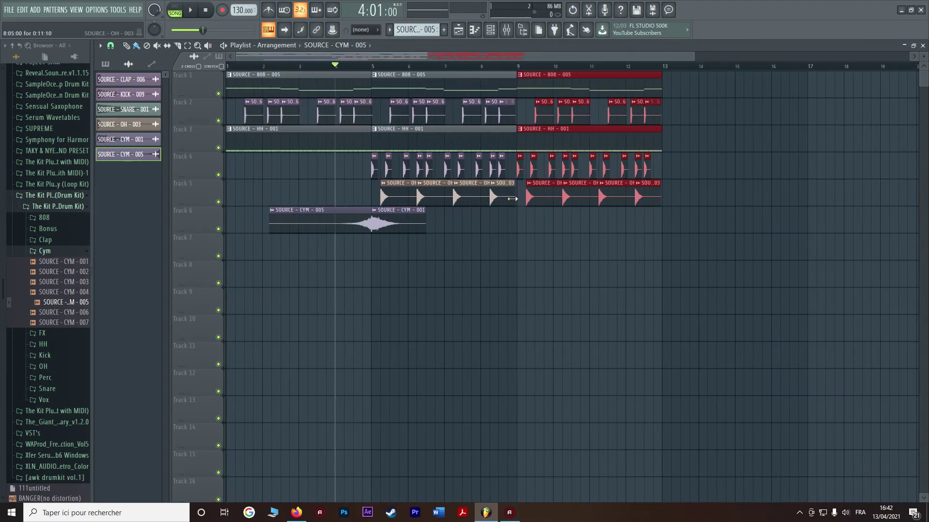
Step: Copy the same section once more to bar 13 and delete that copy's kick clips on Track 4
drag(301, 135, 736, 137)
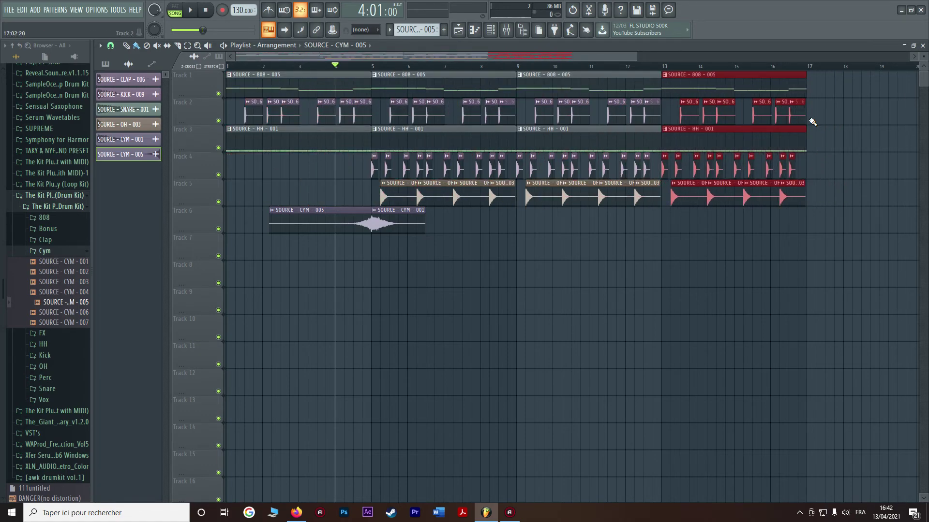
drag(805, 174, 670, 172)
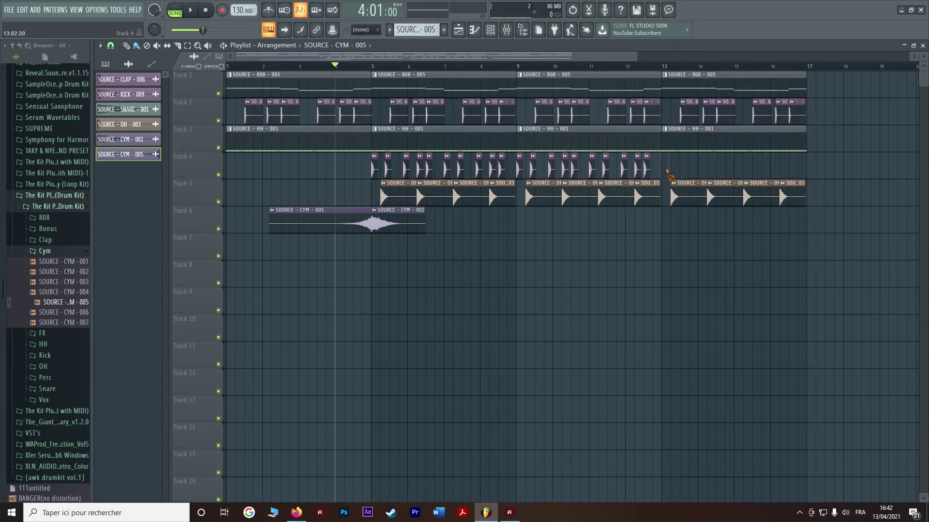
key(space)
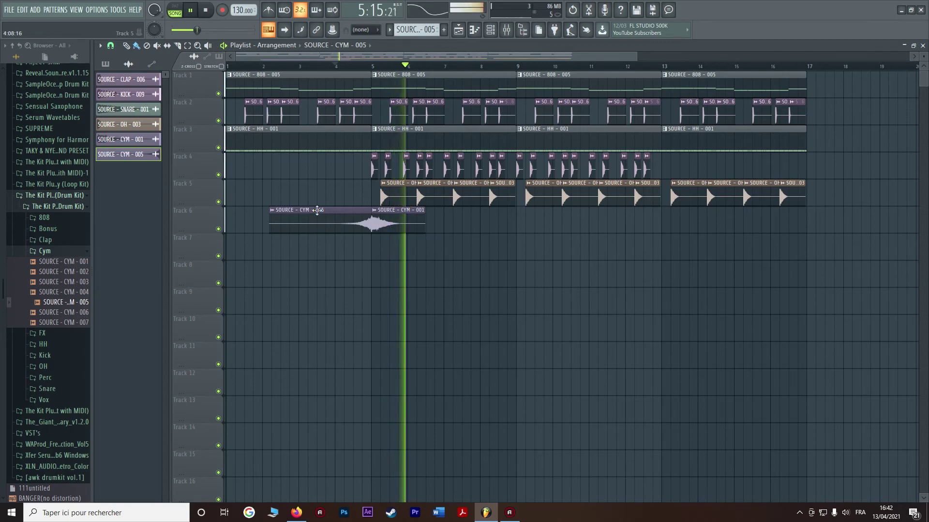
Step: Collapse the Cym and drum kit folders and browse the SUPREME sample folder while the arrangement plays
click(44, 251)
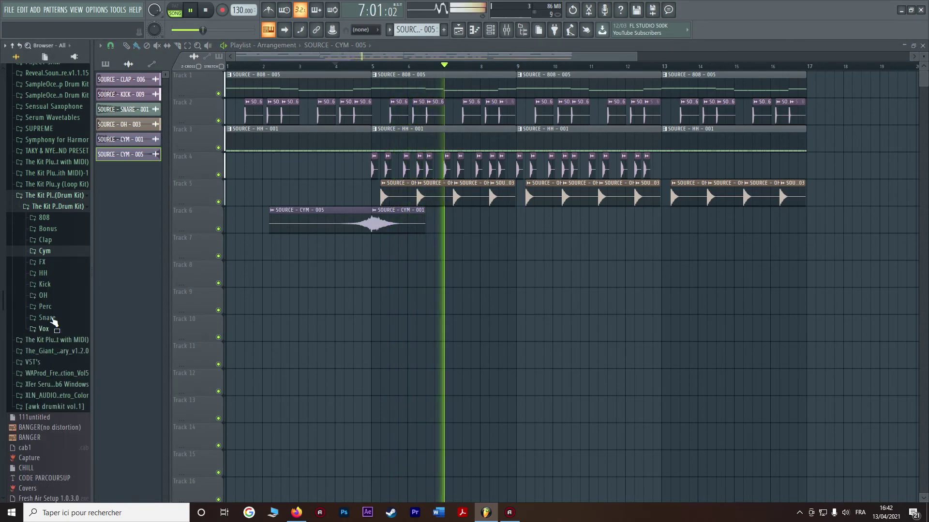
click(52, 340)
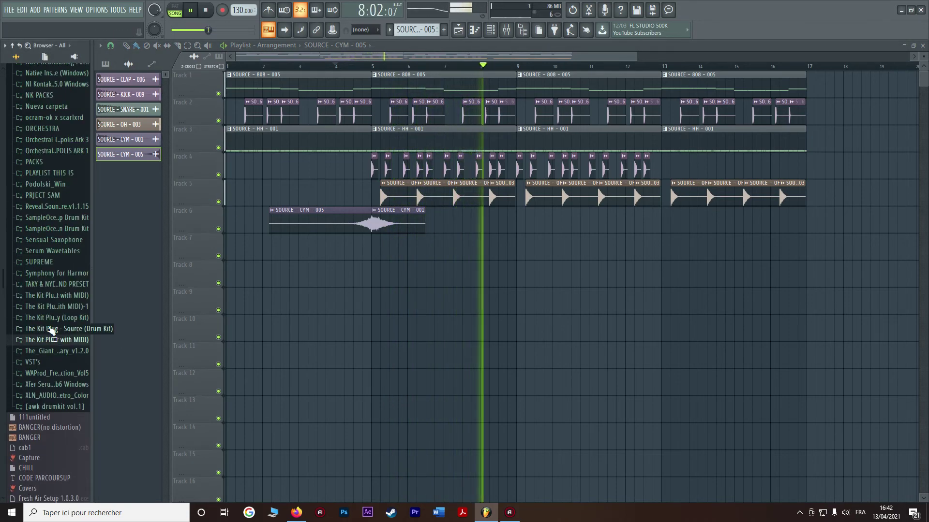
click(47, 263)
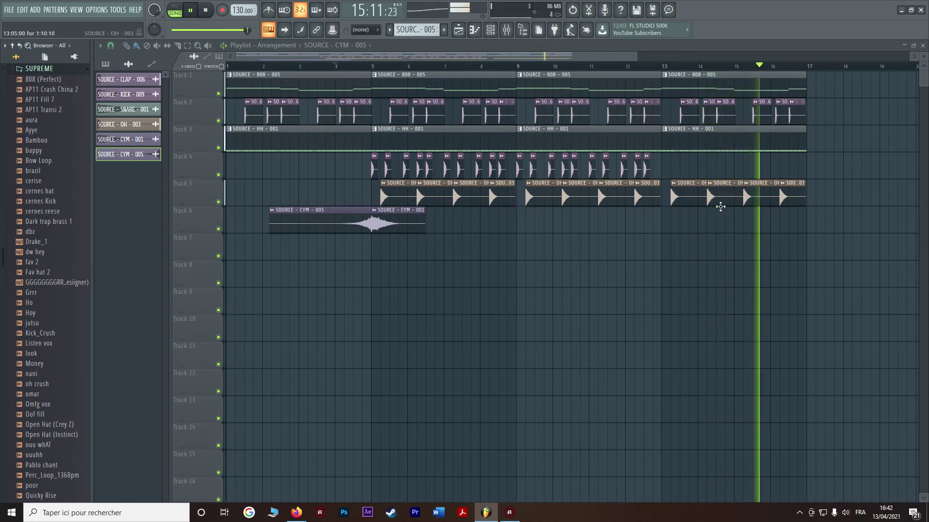
key(space)
Step: Open the mixer and channel rack, audition the SOURCE - 808 - 005 sample and leave its channel settings open
click(477, 84)
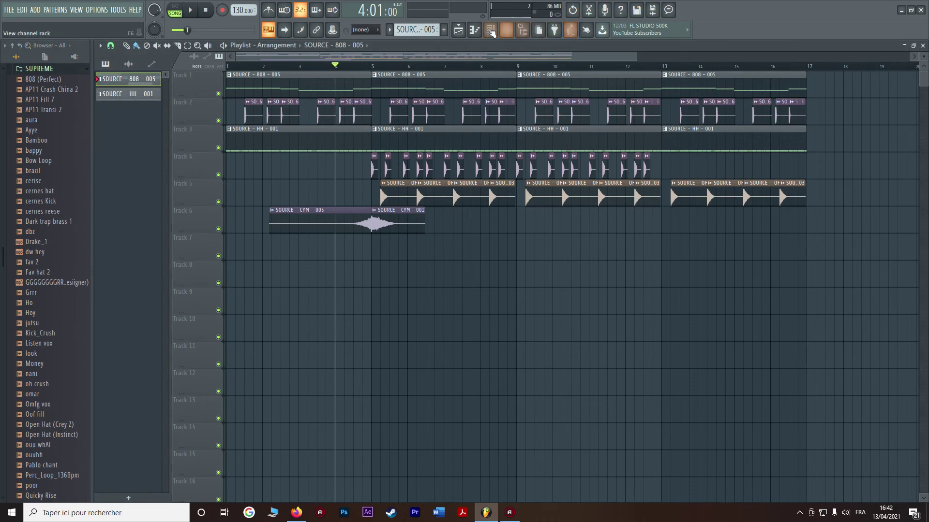
click(506, 31)
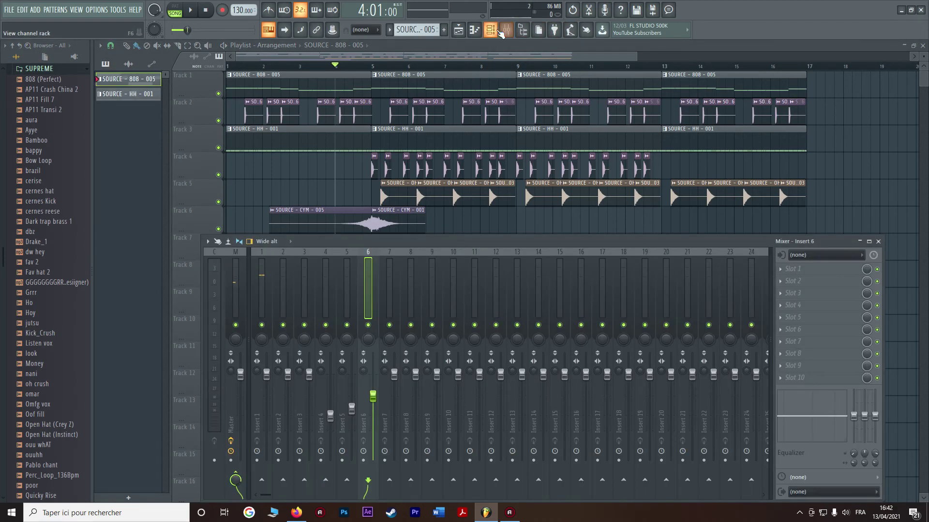
click(500, 32)
click(511, 209)
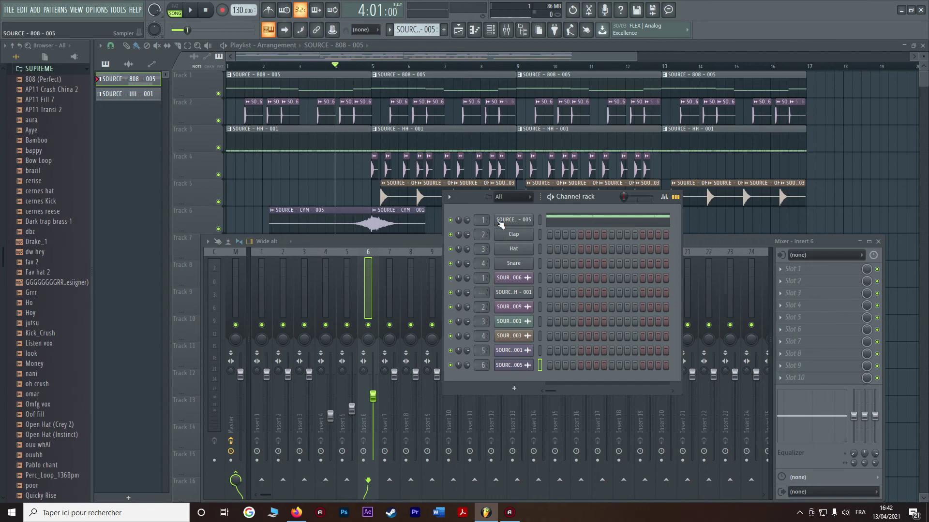
click(503, 221)
click(135, 132)
click(219, 271)
click(290, 298)
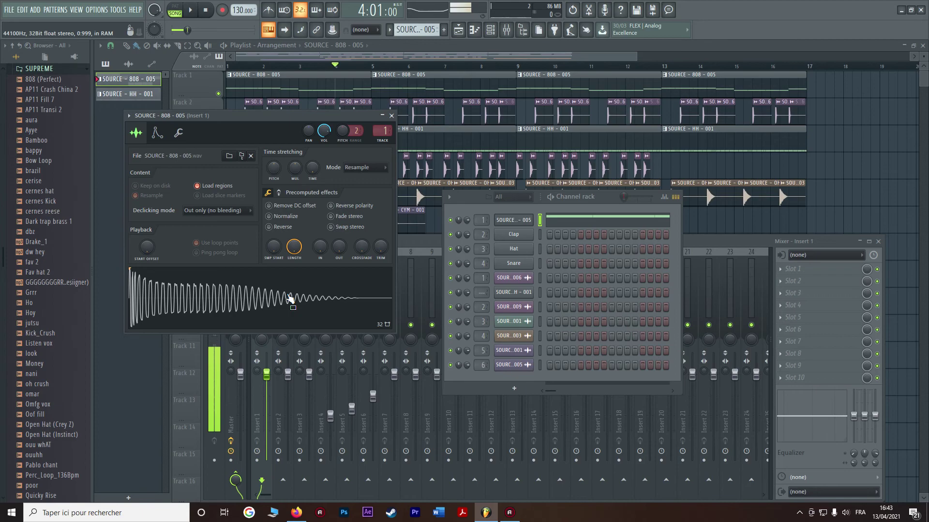
click(392, 116)
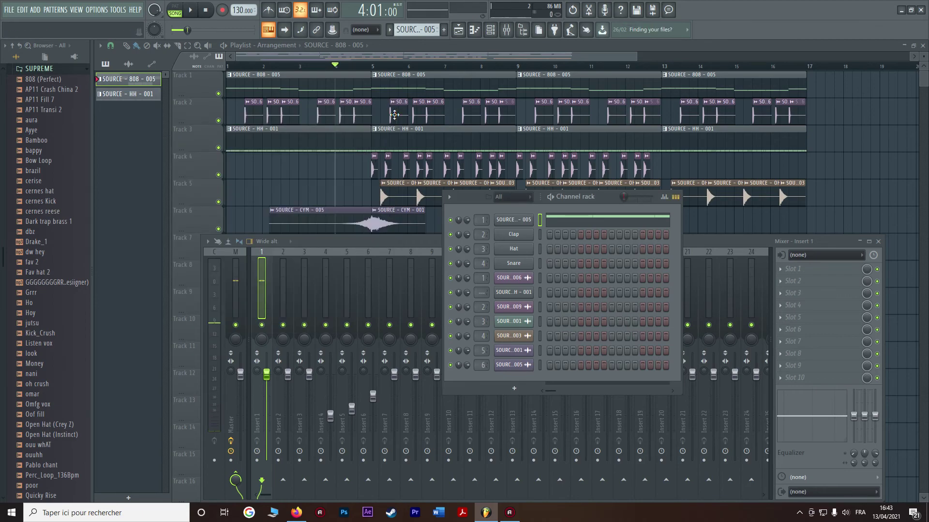
click(503, 221)
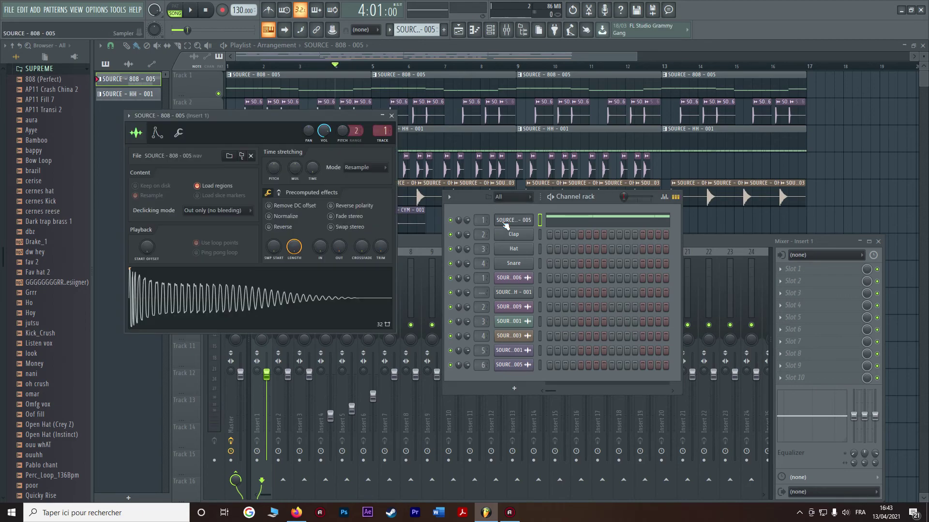
Step: Raise the volume of the SOURCE - 808 - 005 sound slightly on mixer insert 1 during playback
click(268, 374)
key(space)
mouse_move(267, 374)
mouse_down()
mouse_move(267, 396)
mouse_move(266, 374)
mouse_up()
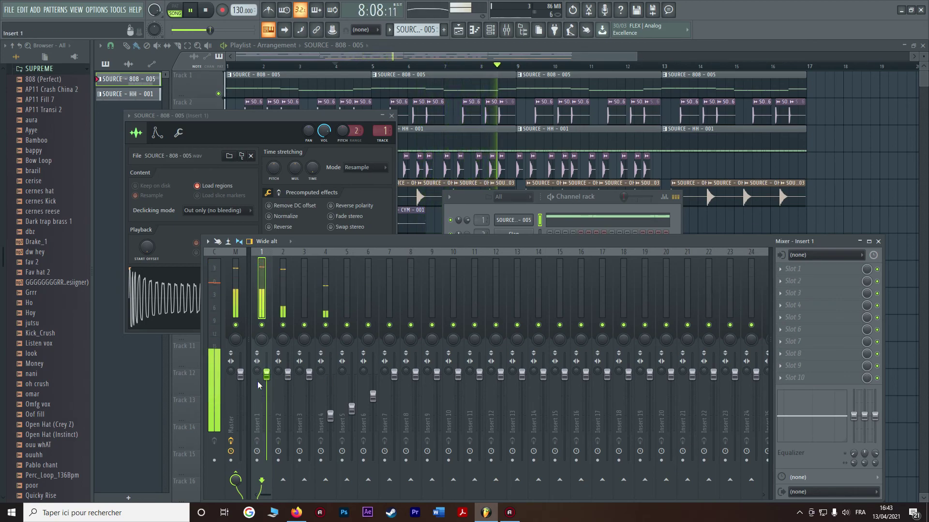
drag(268, 375, 267, 370)
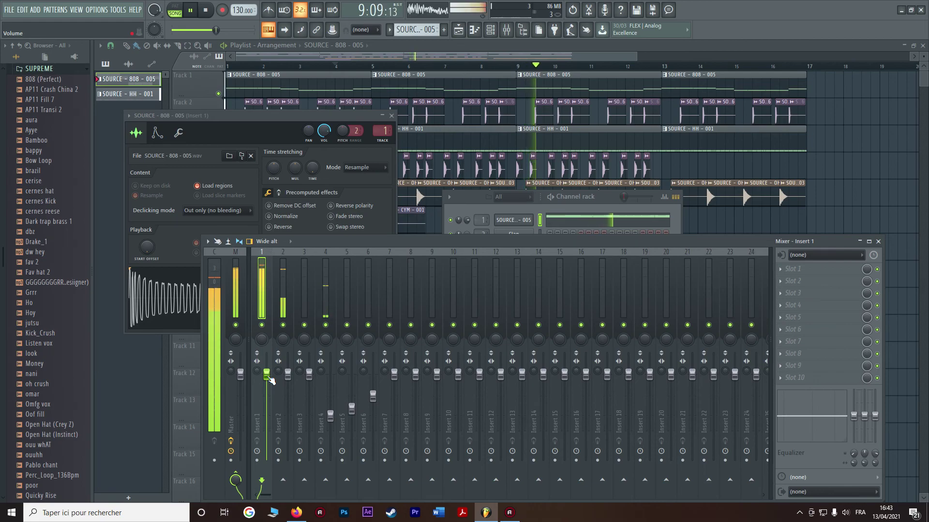
Step: Load CamelCrusher in effect slot 1 of mixer insert 1 and choose the Dark Crunch patch
click(798, 271)
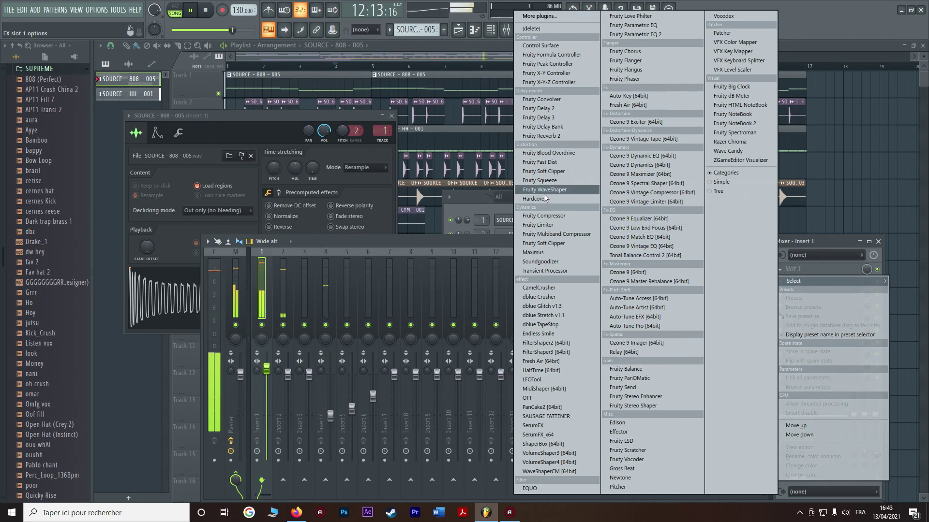
click(539, 288)
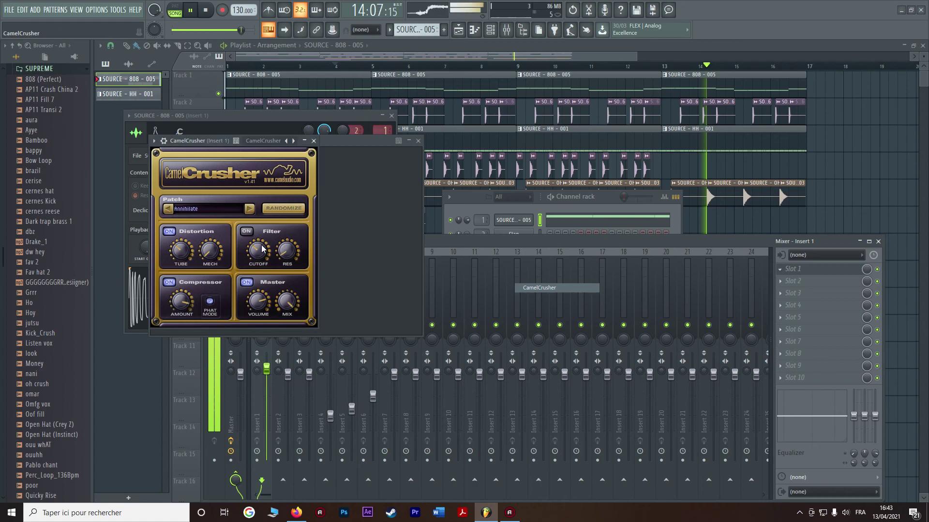
click(249, 209)
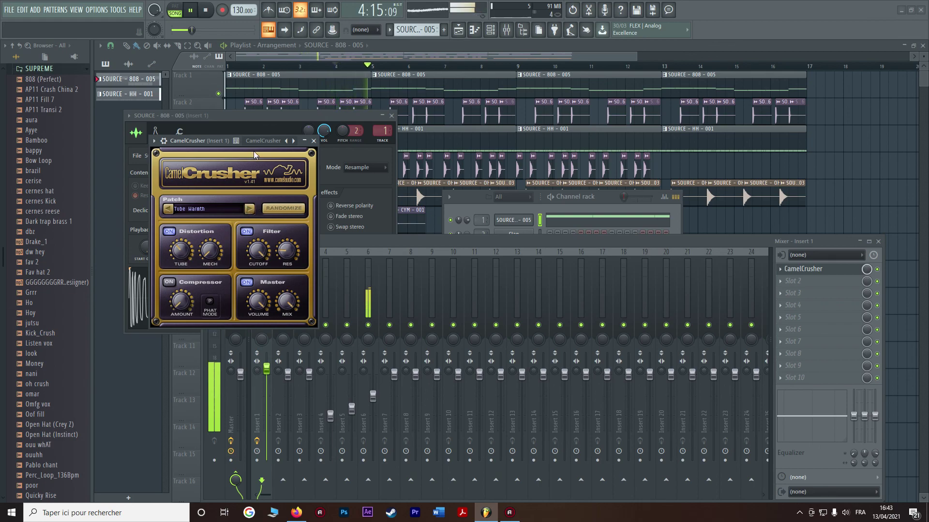
drag(215, 145, 497, 176)
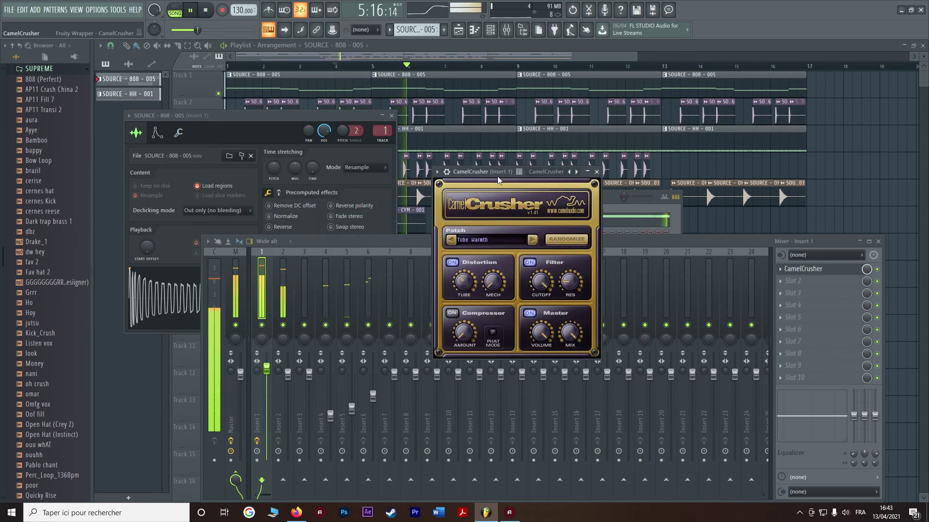
click(530, 240)
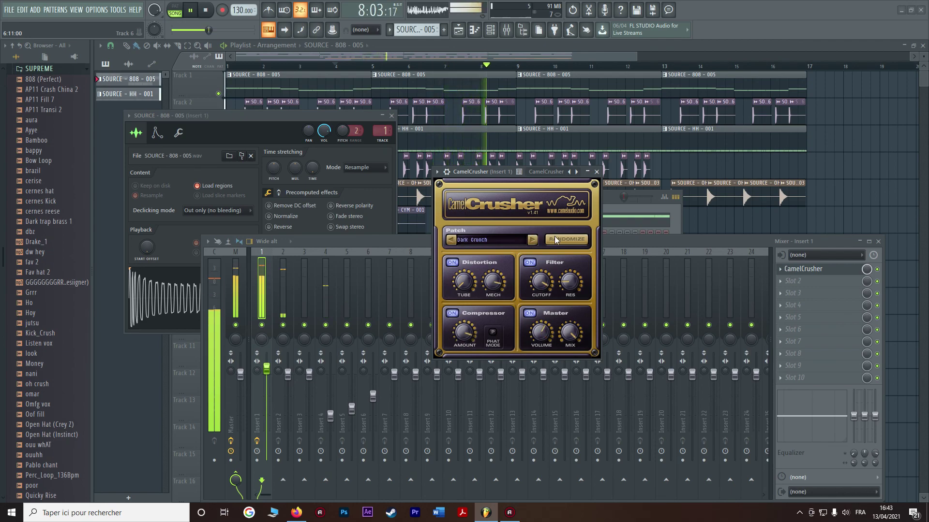
Step: Close the CamelCrusher, mixer, channel rack and 808 sampler windows and stop playback
click(597, 172)
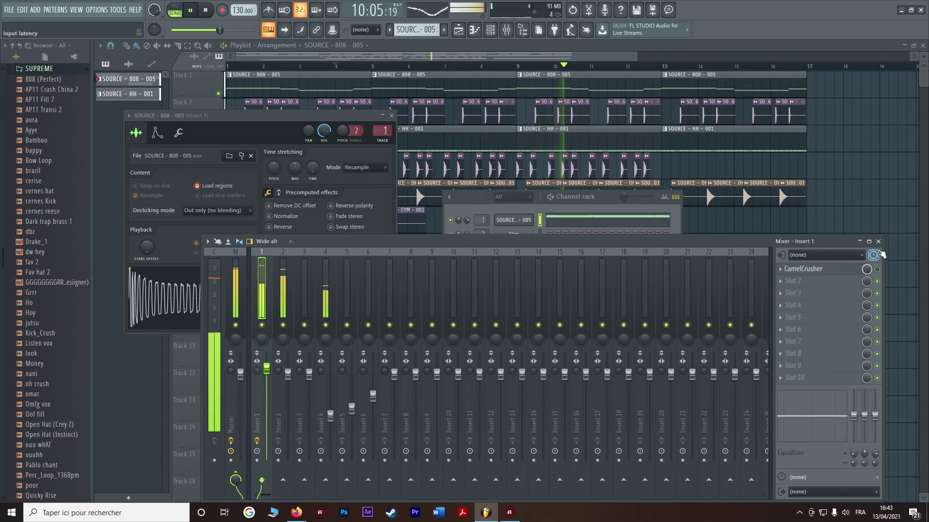
key(F12)
right_click(895, 208)
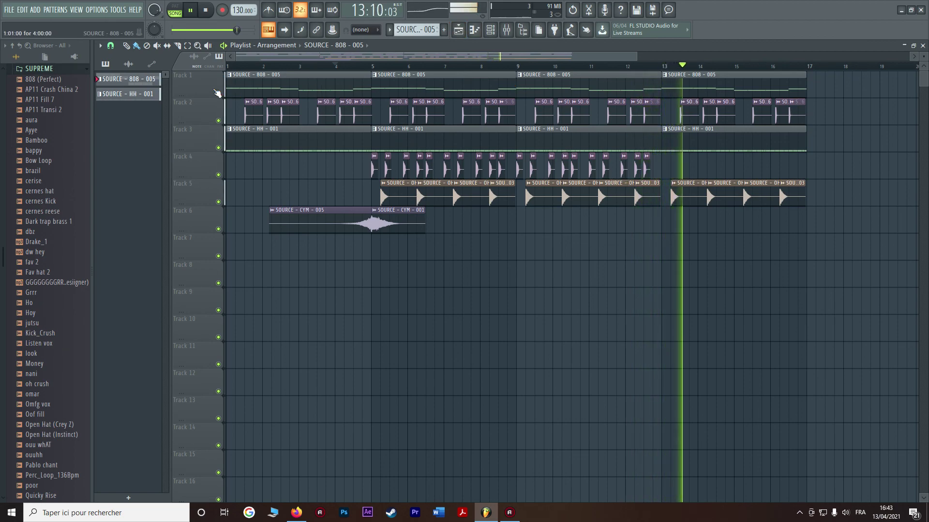
key(space)
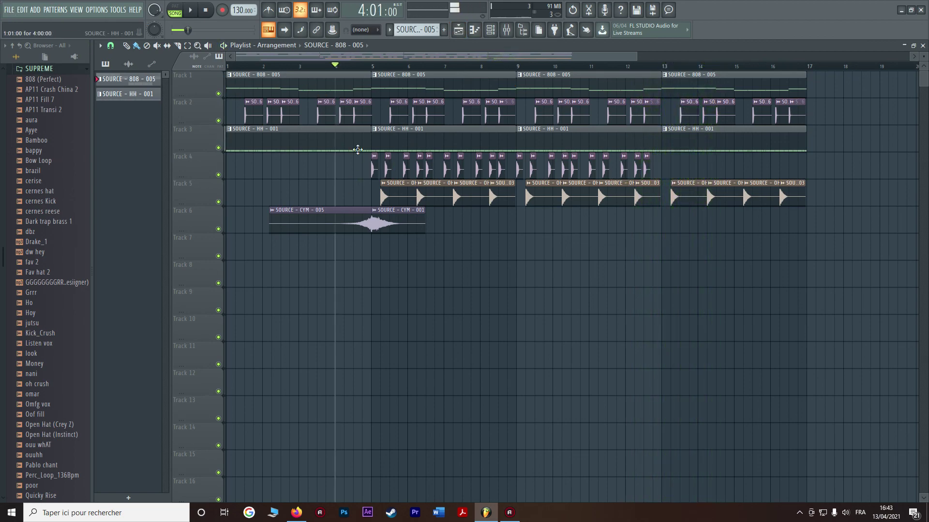